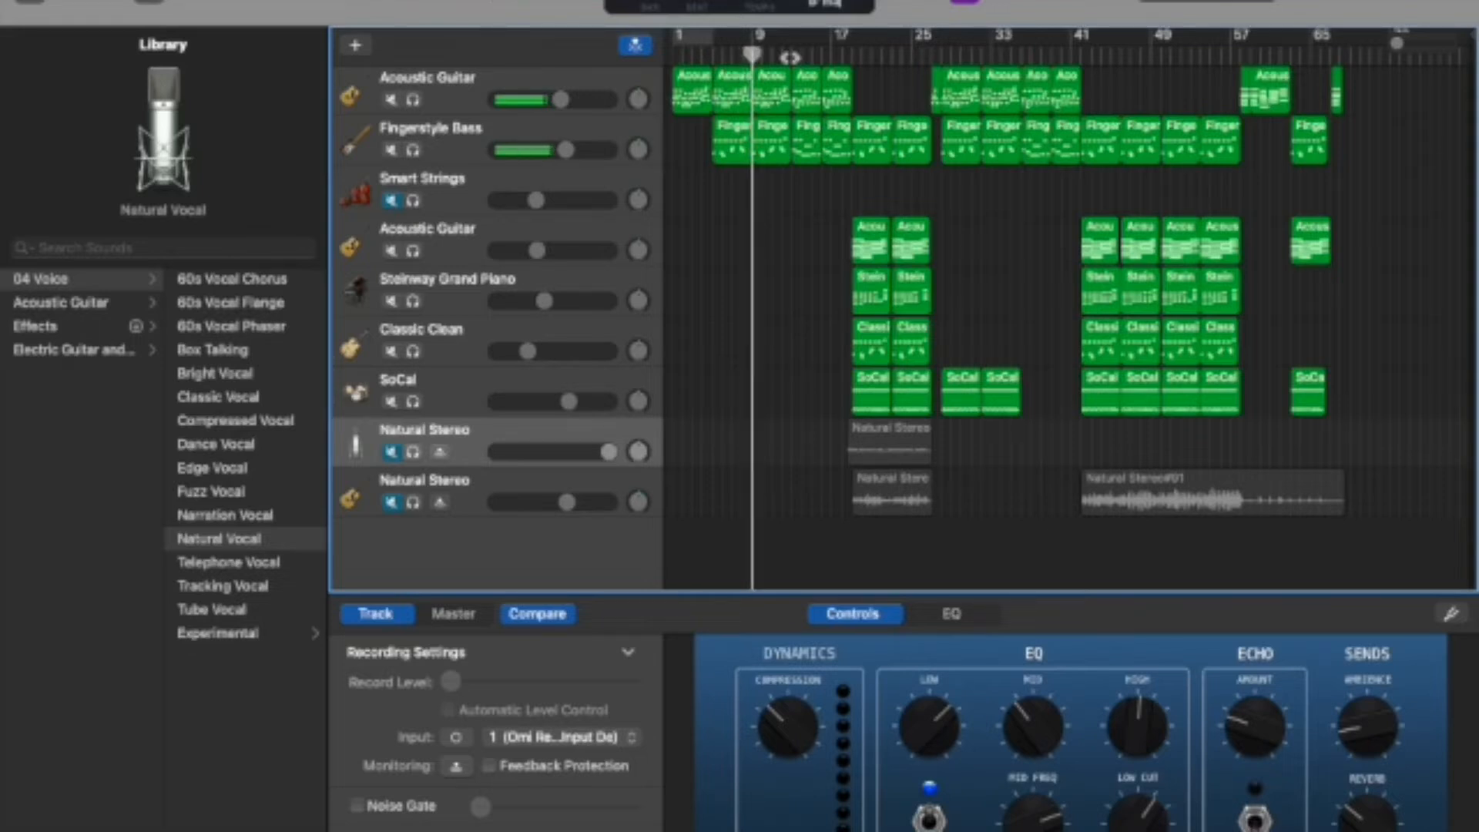
Listen to the arrangement from about bar 13 and again from about bar 19
{"action": "left_click", "coordinate": [790, 57]}
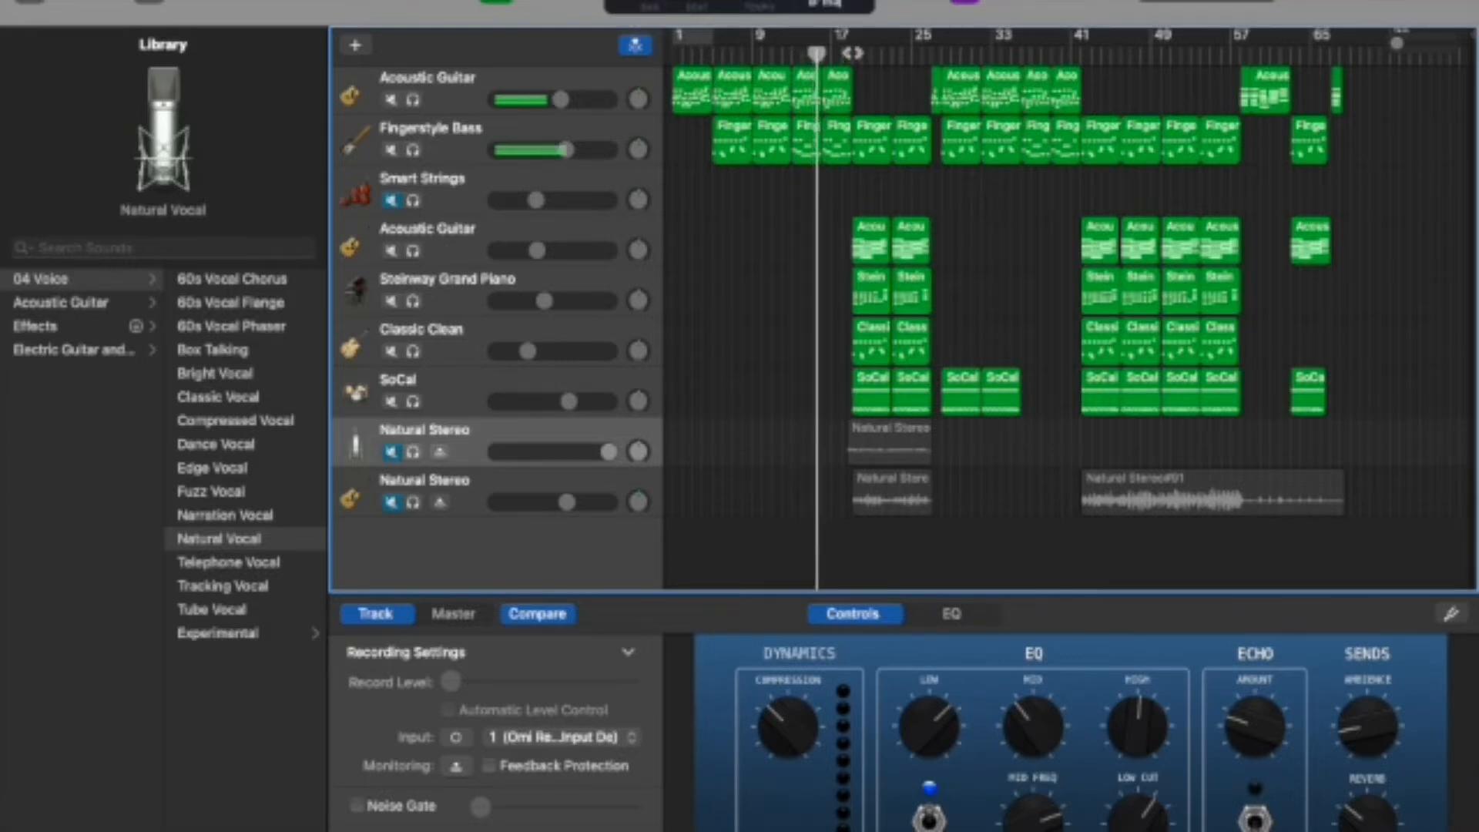
{"action": "left_click", "coordinate": [852, 52]}
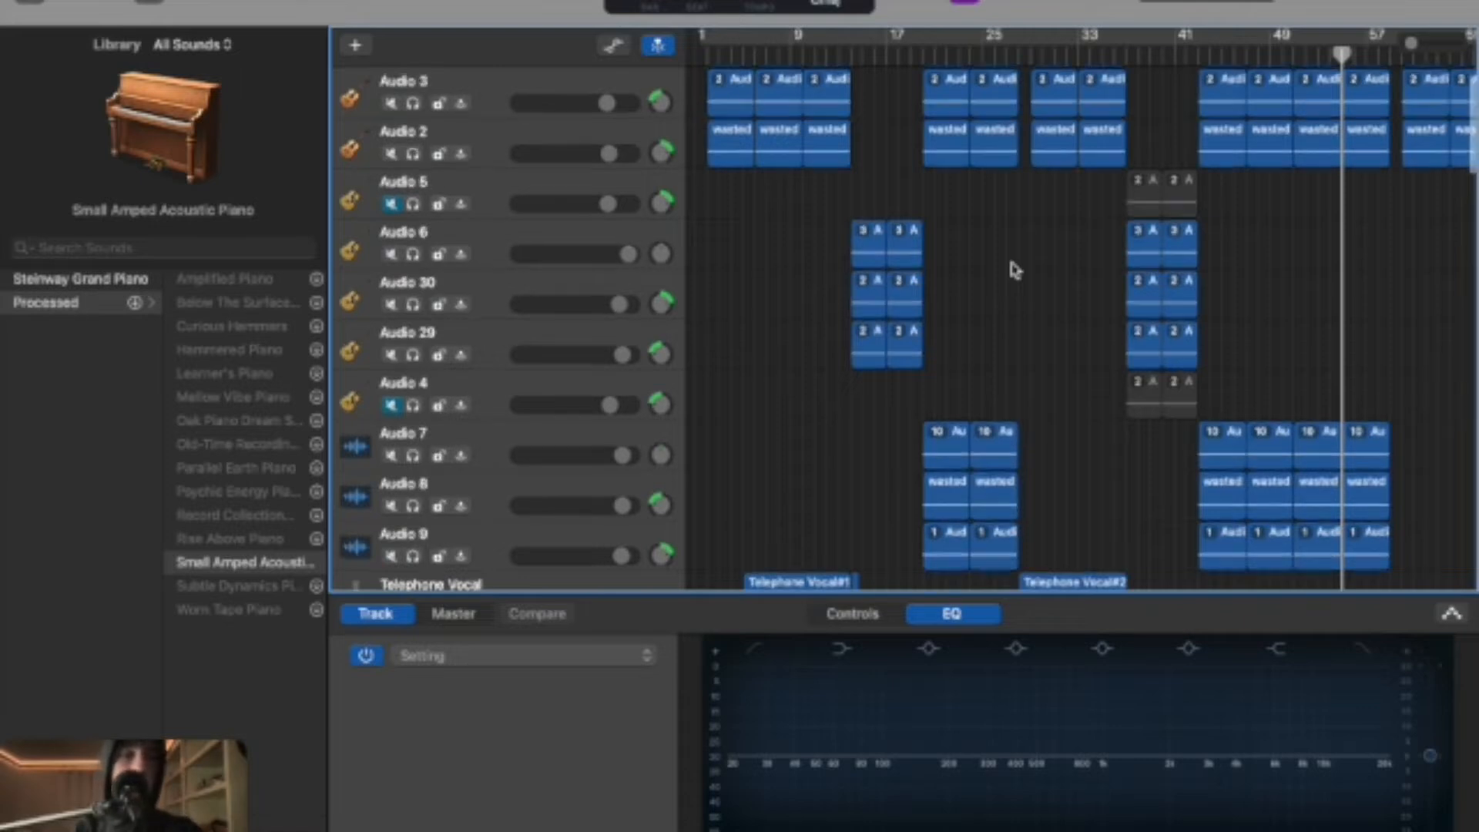
Solo the Audio 1 track and play it from the song's start with its high-shelf and high-cut EQ bands off
{"action": "scroll", "coordinate": [1015, 270], "scroll_direction": "up", "scroll_amount": 2}
{"action": "scroll", "coordinate": [1015, 269], "scroll_direction": "down", "scroll_amount": 15}
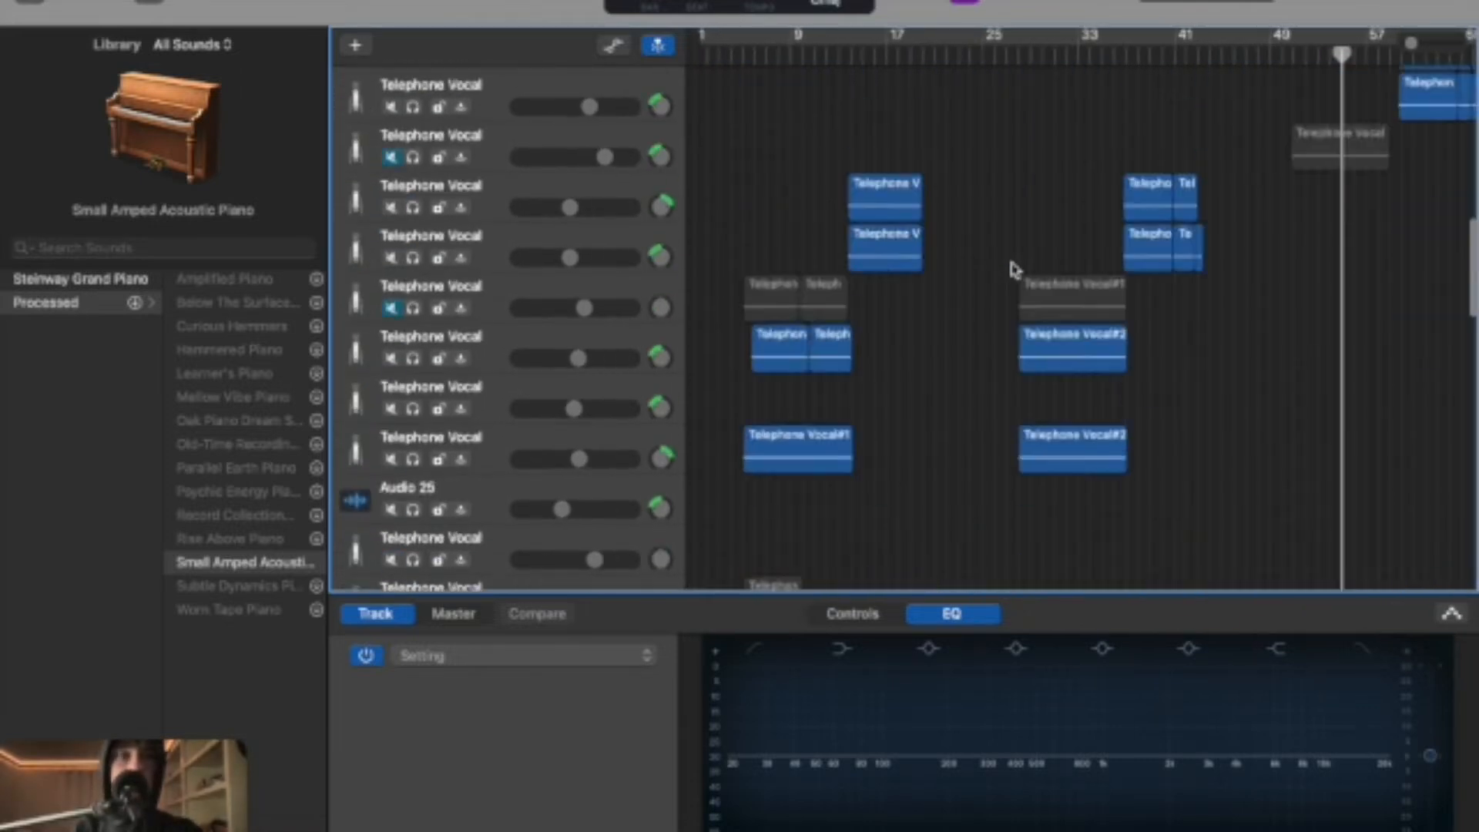
{"action": "scroll", "coordinate": [1015, 270], "scroll_direction": "up", "scroll_amount": 8}
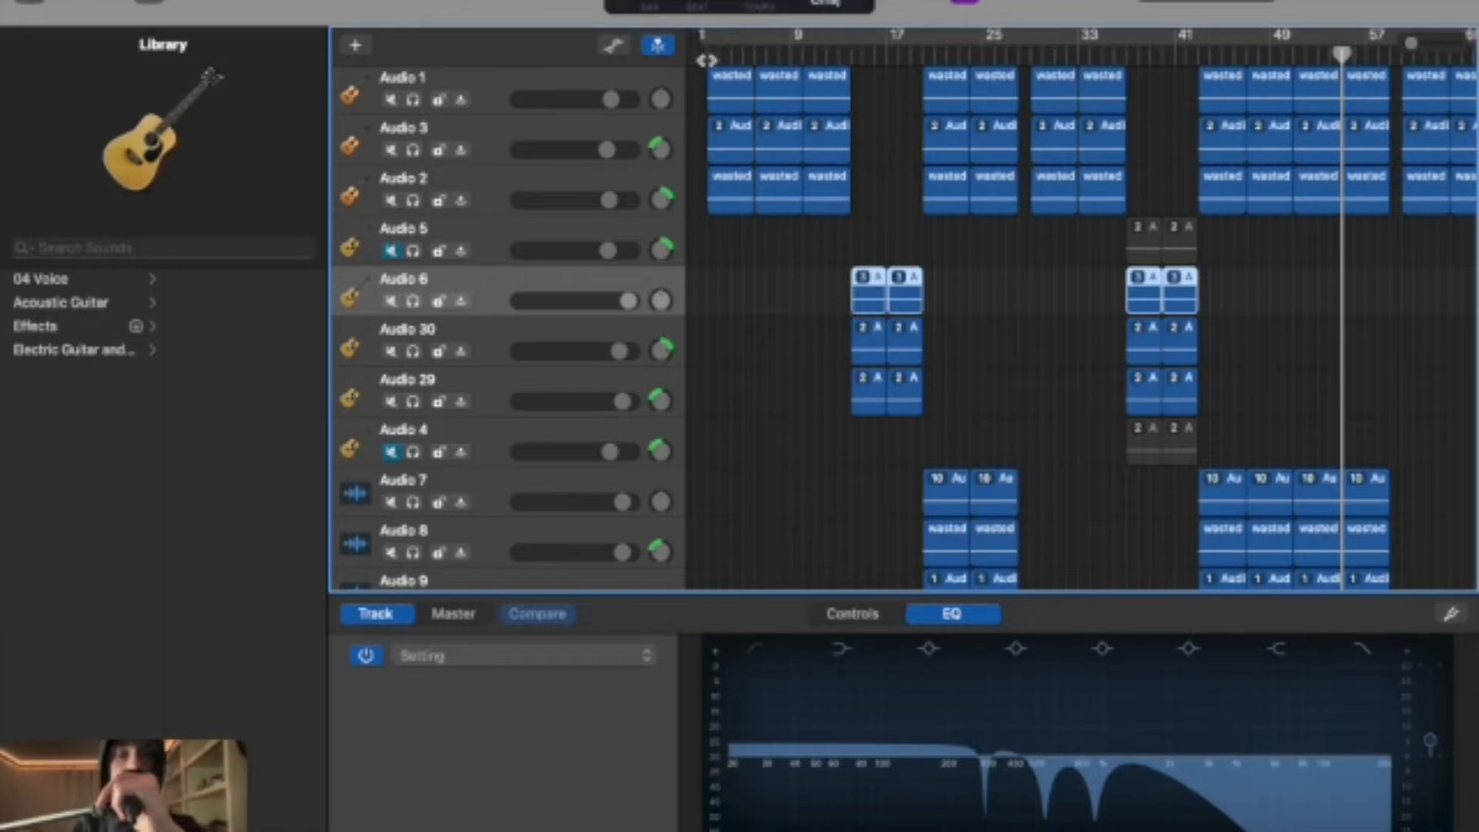
{"action": "key", "text": "Return"}
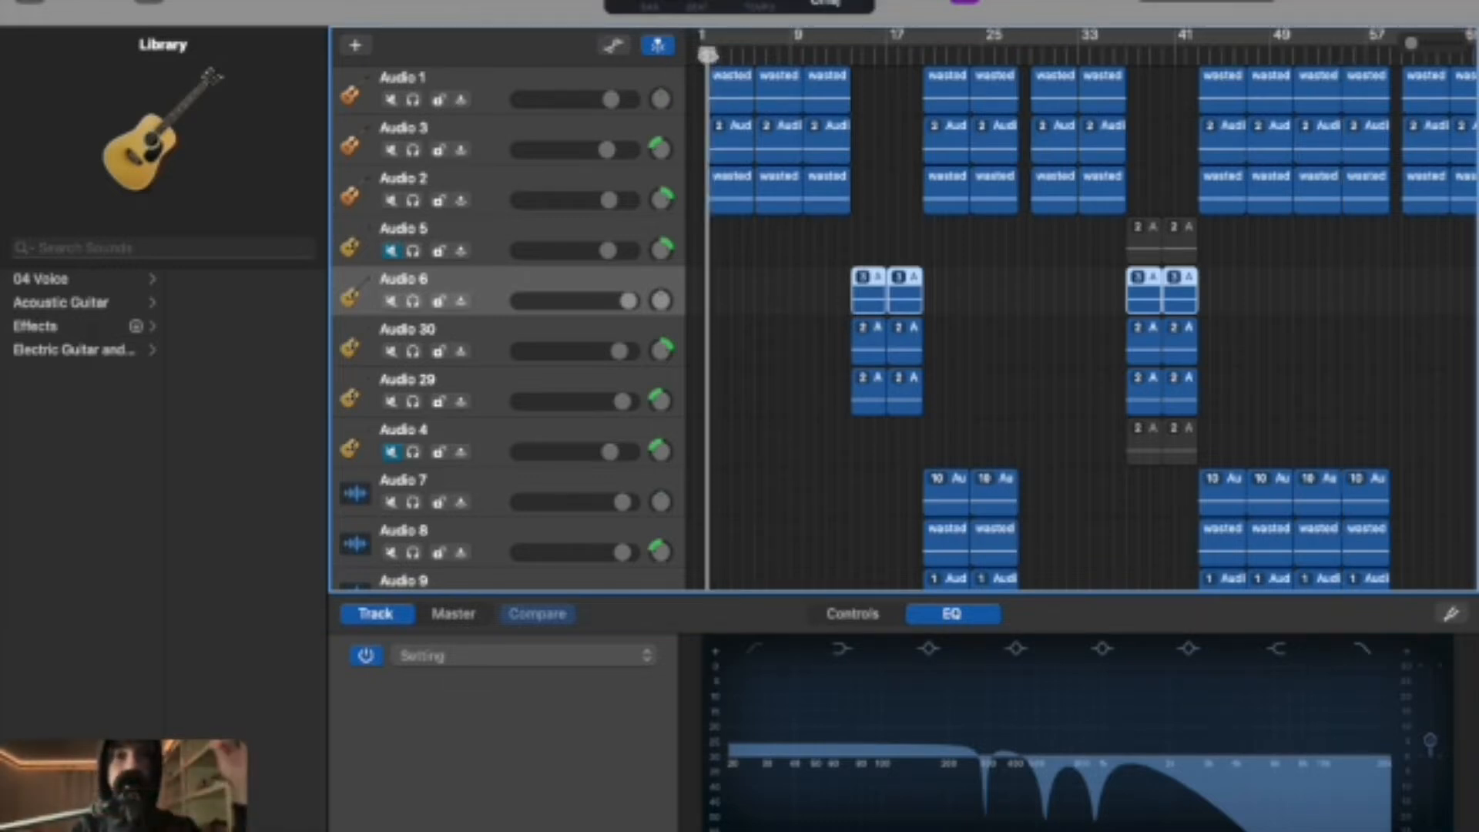
{"action": "left_click", "coordinate": [495, 99]}
{"action": "left_click", "coordinate": [412, 100]}
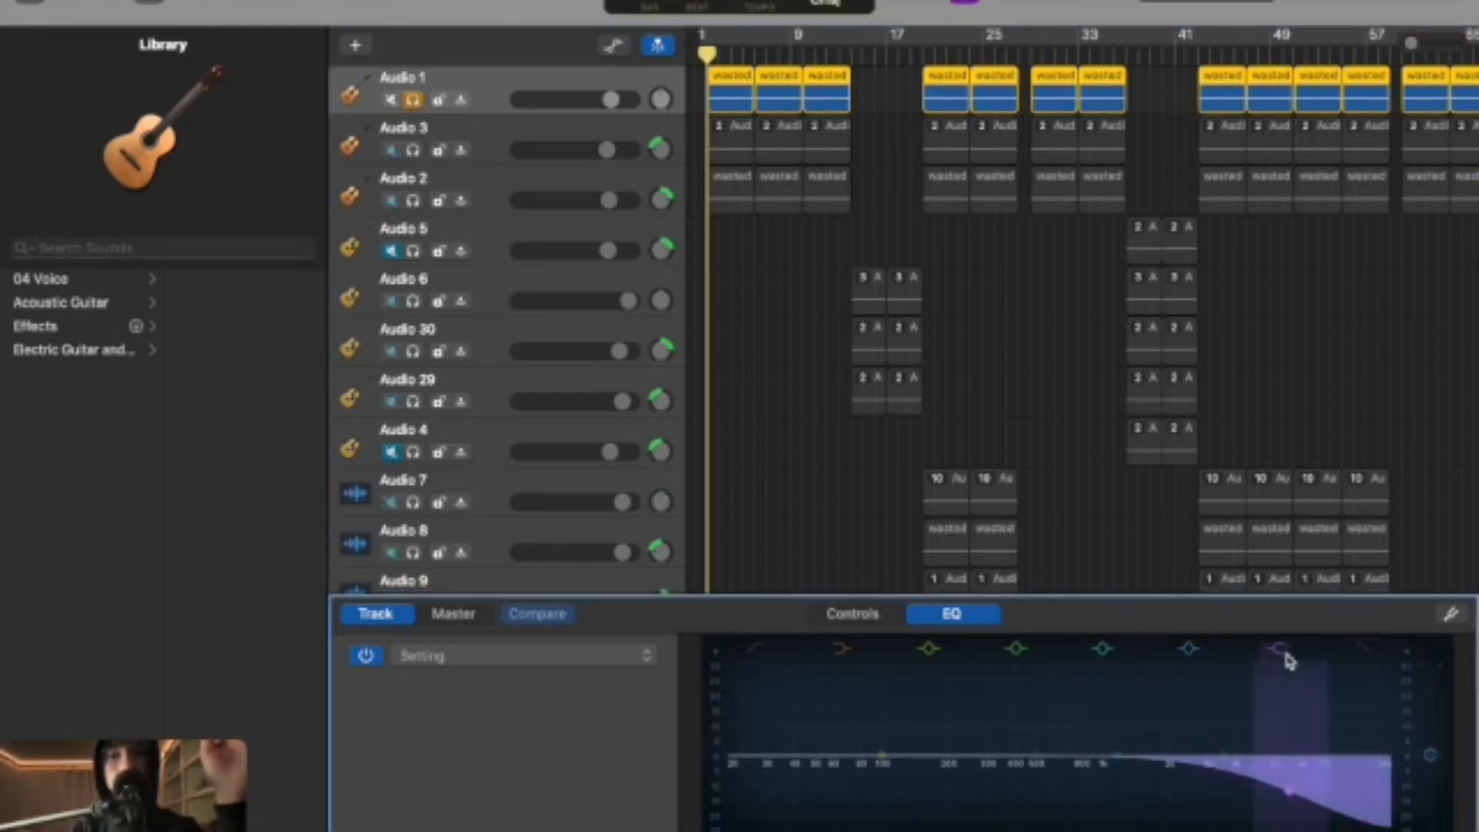
{"action": "key", "text": "space"}
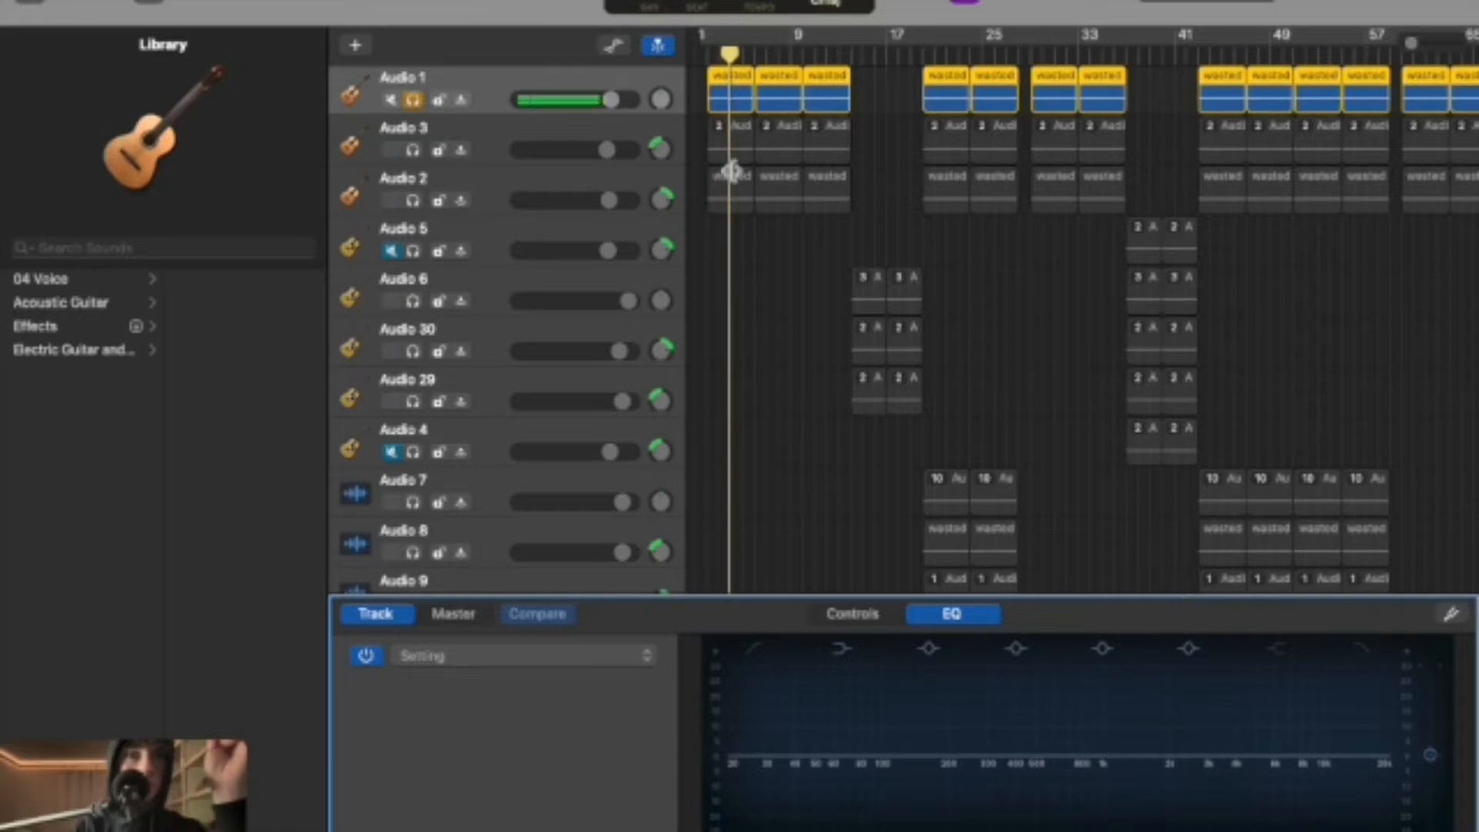
Turn Audio 1's high-cut and high-shelf EQ bands back on for a replay from the song's start and end its solo
{"action": "left_click", "coordinate": [705, 59]}
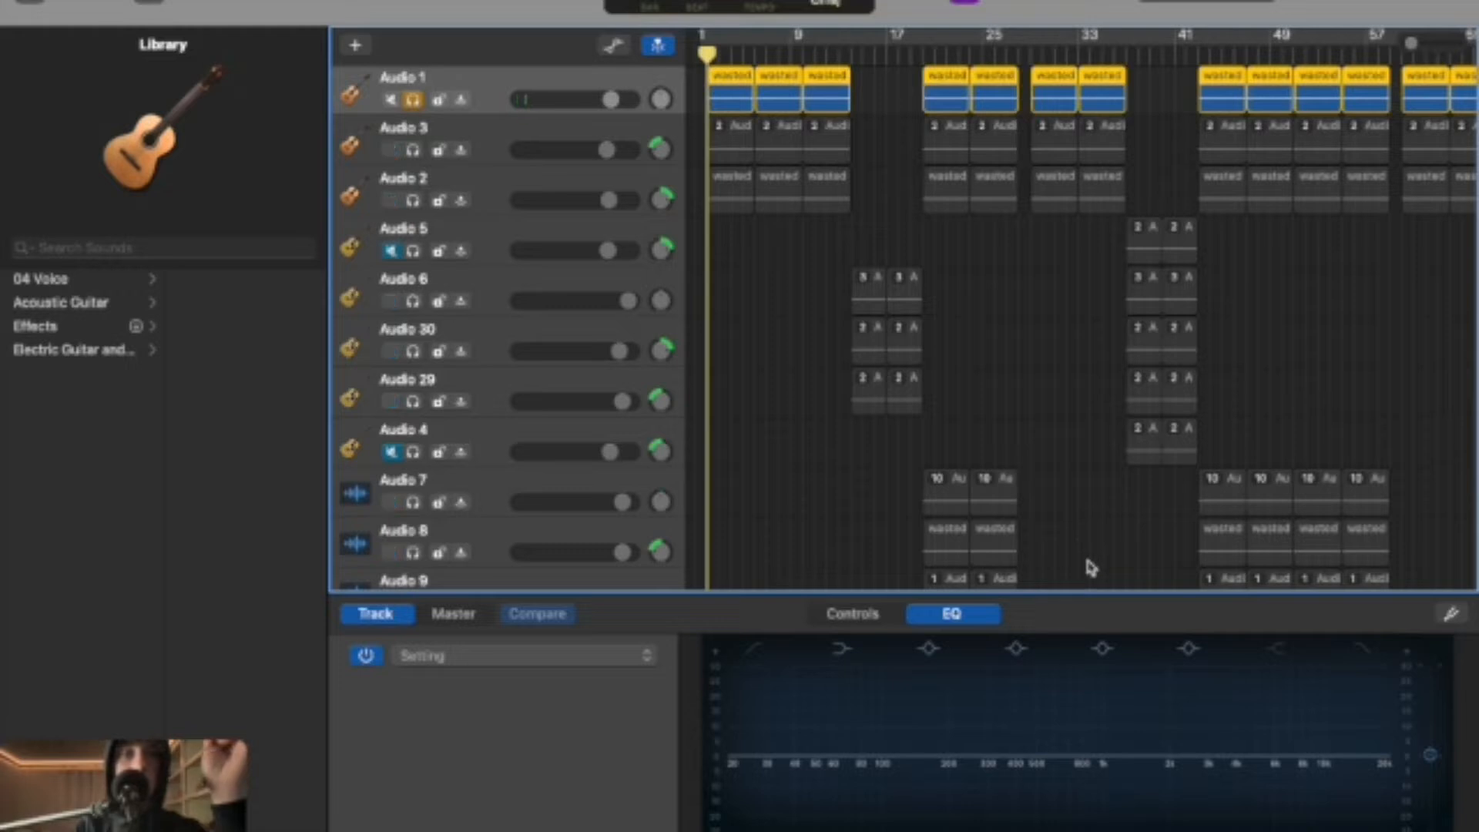
{"action": "left_click", "coordinate": [1363, 653]}
{"action": "left_click", "coordinate": [1279, 652]}
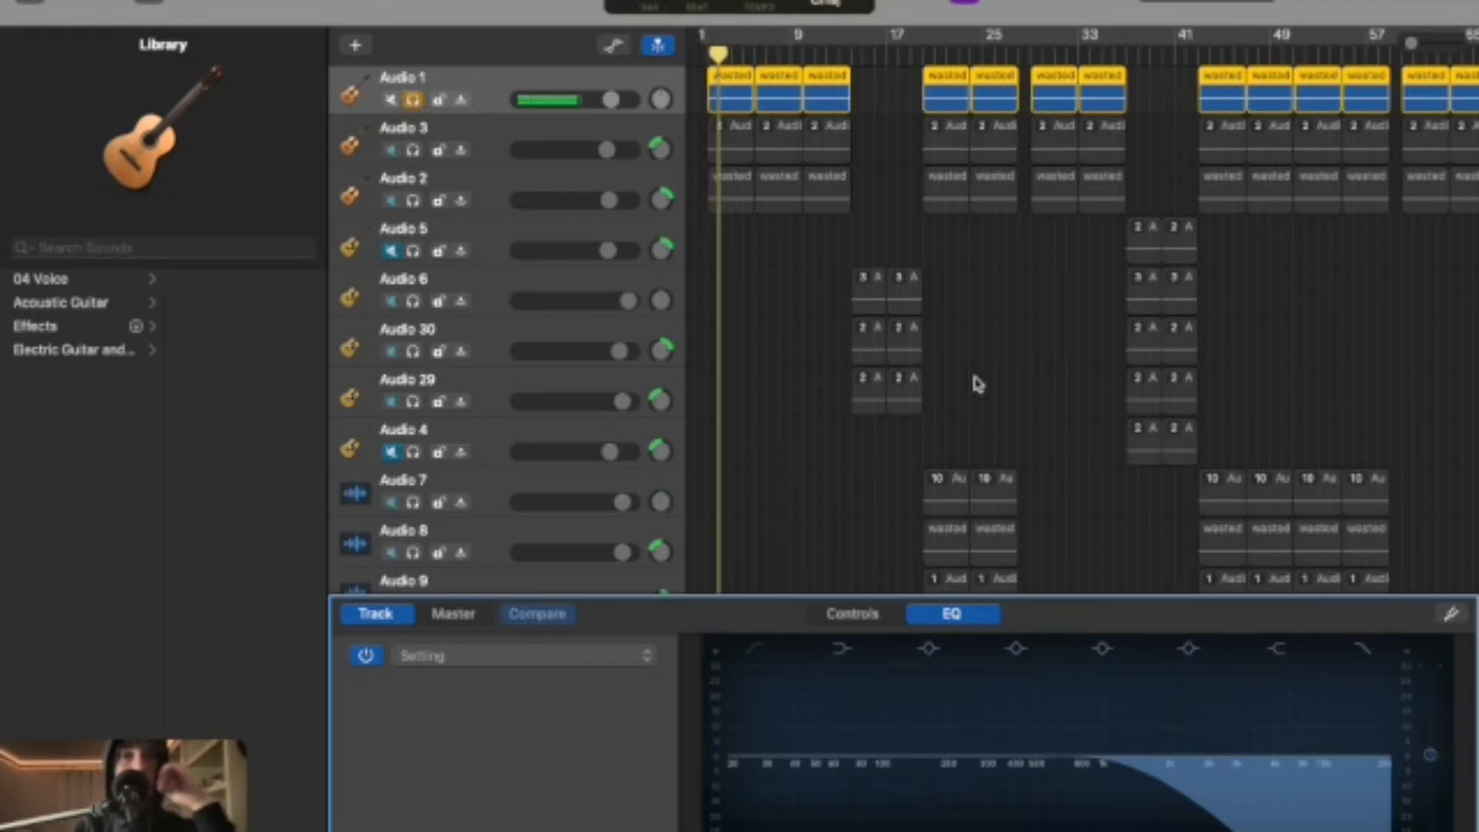
{"action": "left_click", "coordinate": [413, 100]}
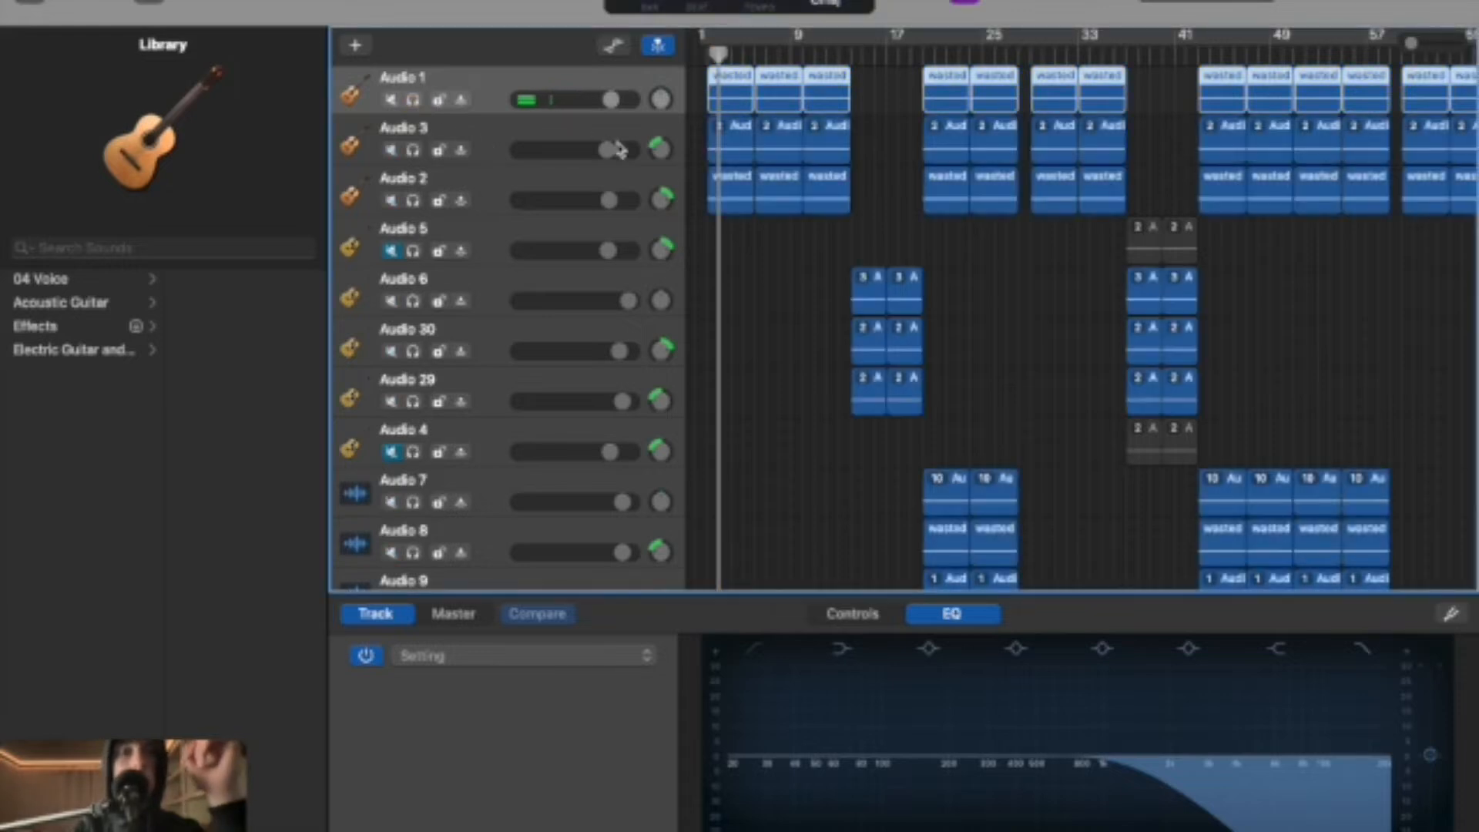
Solo the Audio 6 track and place the playhead at the start of its first region
{"action": "scroll", "coordinate": [757, 321], "scroll_direction": "down", "scroll_amount": 5}
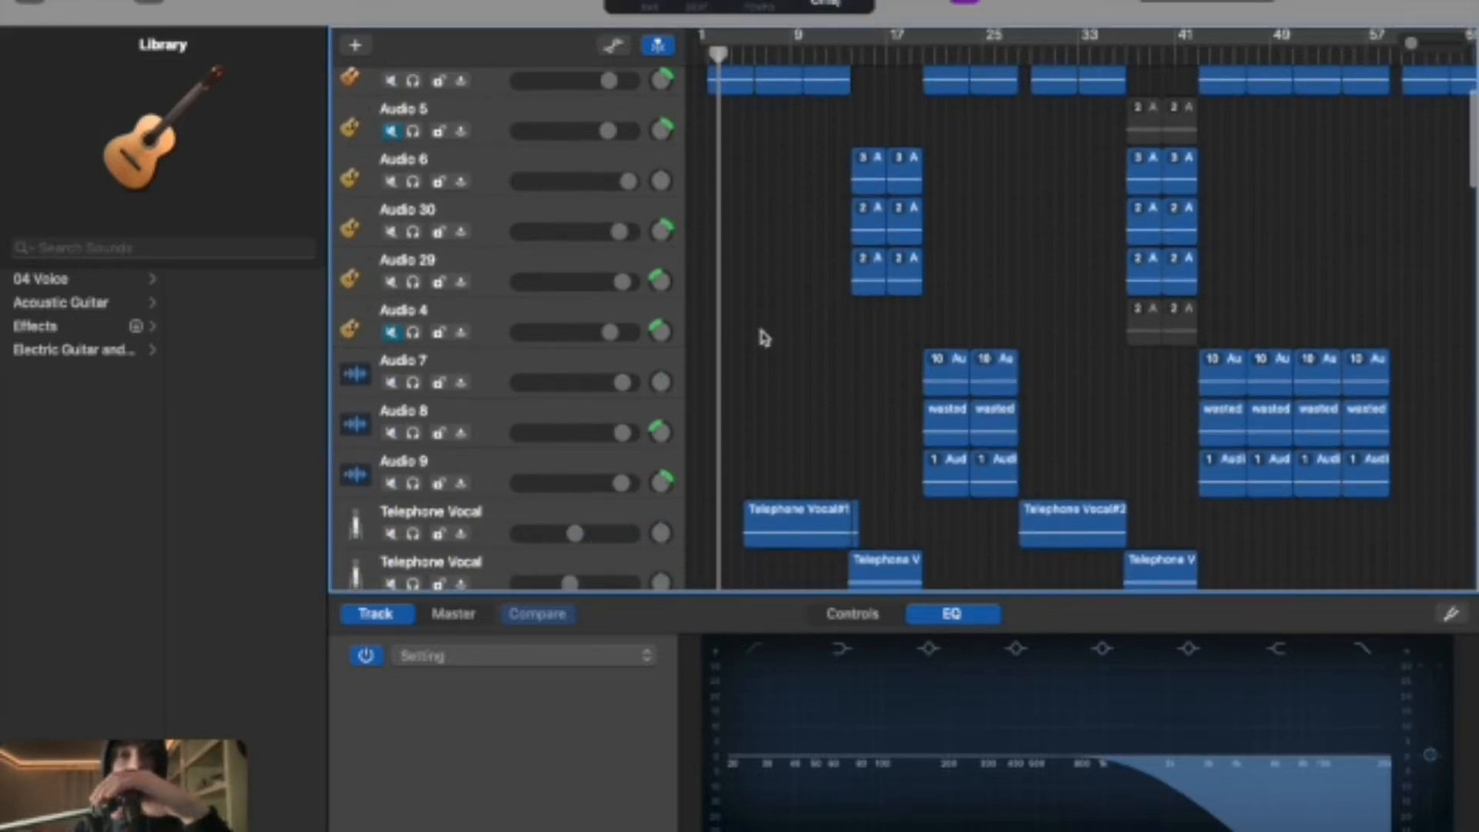
{"action": "left_click", "coordinate": [537, 194]}
{"action": "key", "text": "s"}
{"action": "left_click", "coordinate": [851, 54]}
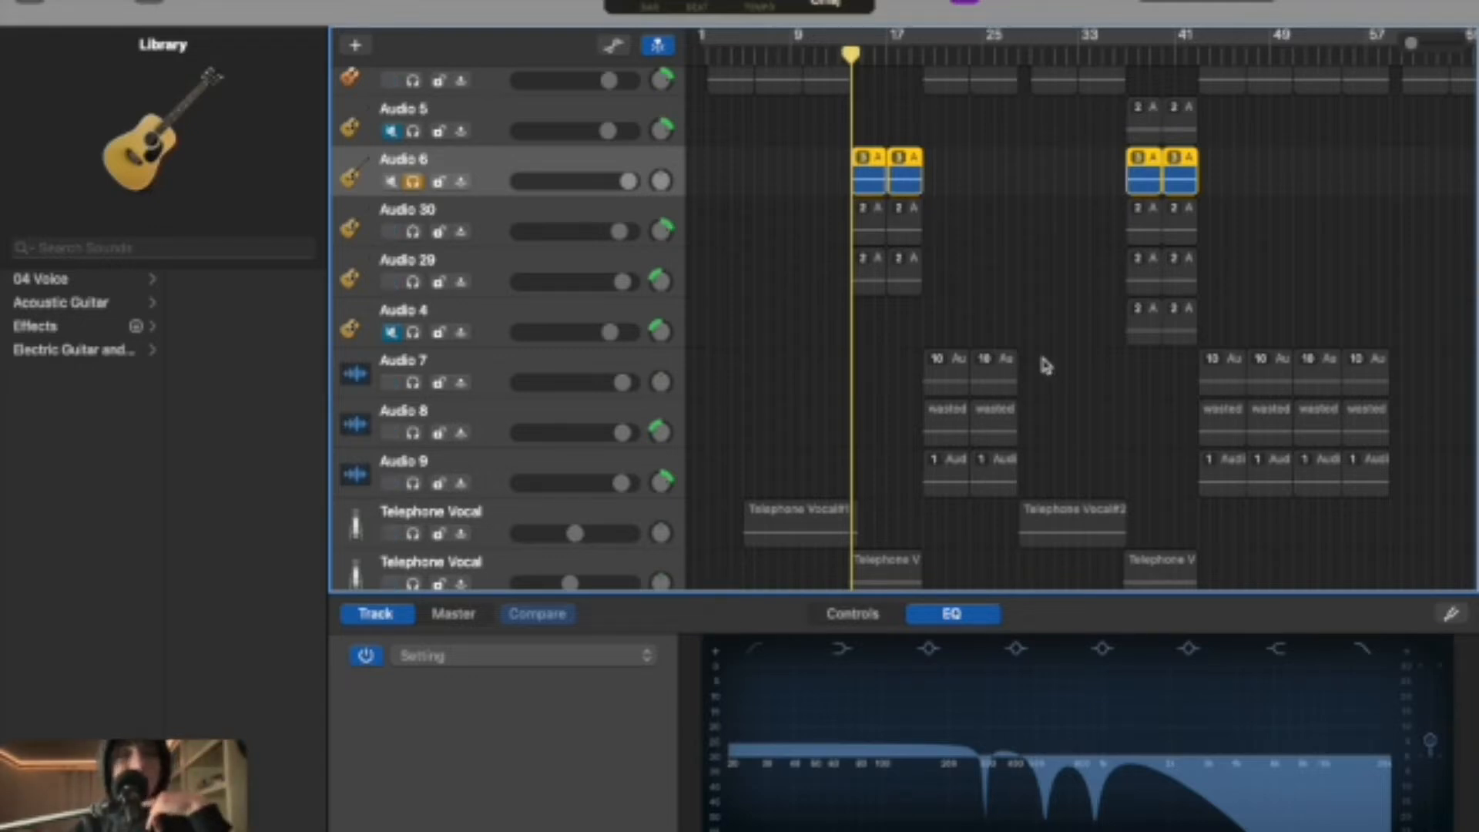
Turn off all eight EQ bands on Audio 6 and play the soloed track
{"action": "left_click", "coordinate": [1356, 650]}
{"action": "left_click", "coordinate": [1279, 649]}
{"action": "left_click", "coordinate": [1189, 649]}
{"action": "left_click", "coordinate": [1101, 650]}
{"action": "left_click", "coordinate": [1016, 650]}
{"action": "left_click", "coordinate": [928, 649]}
{"action": "left_click", "coordinate": [836, 650]}
{"action": "left_click", "coordinate": [757, 654]}
{"action": "key", "text": "space"}
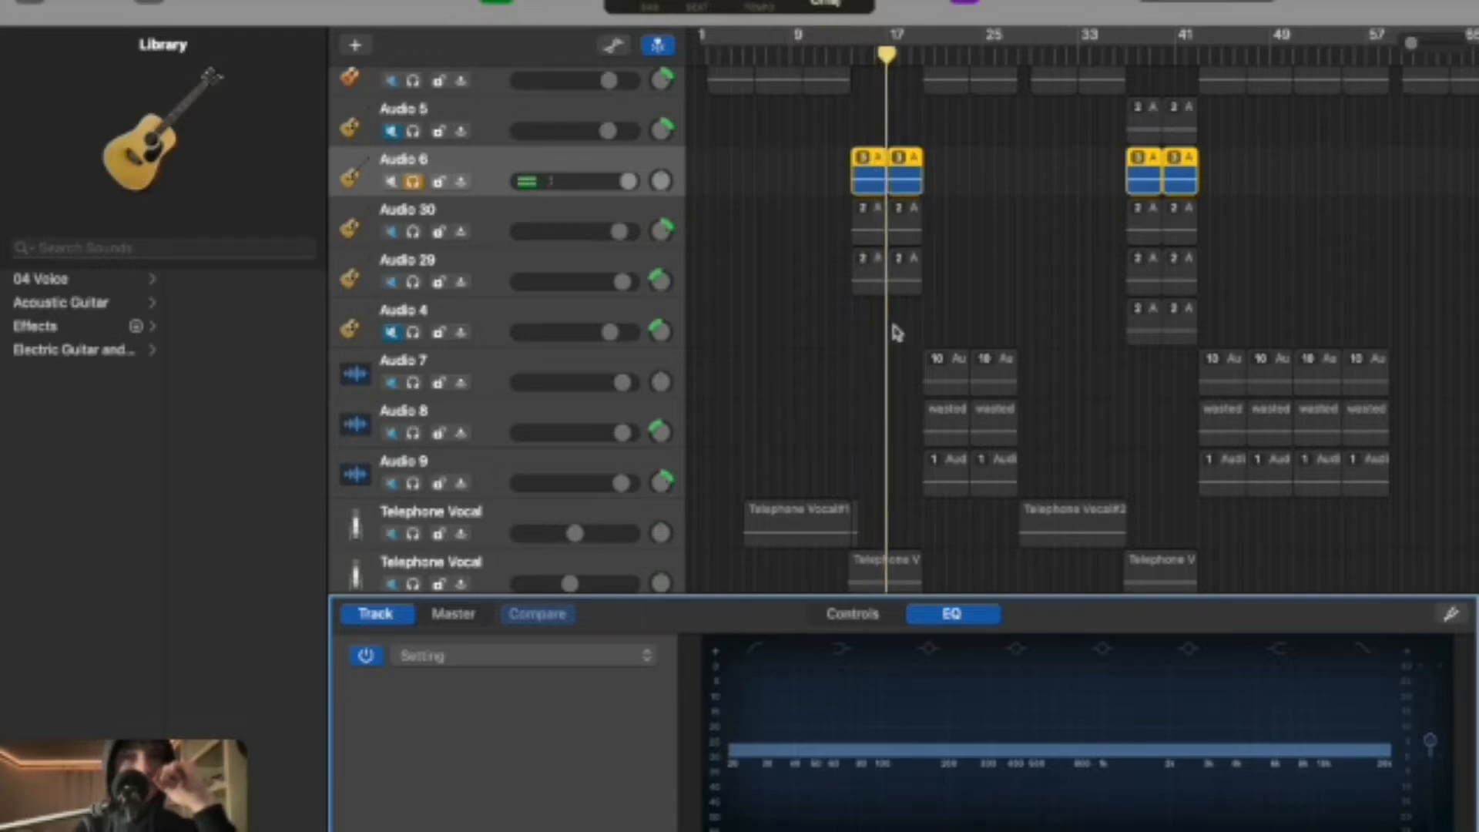
Turn on Audio 6's high-cut and high-shelf EQ bands and replay the track from the start of its first region
{"action": "left_click", "coordinate": [1368, 654]}
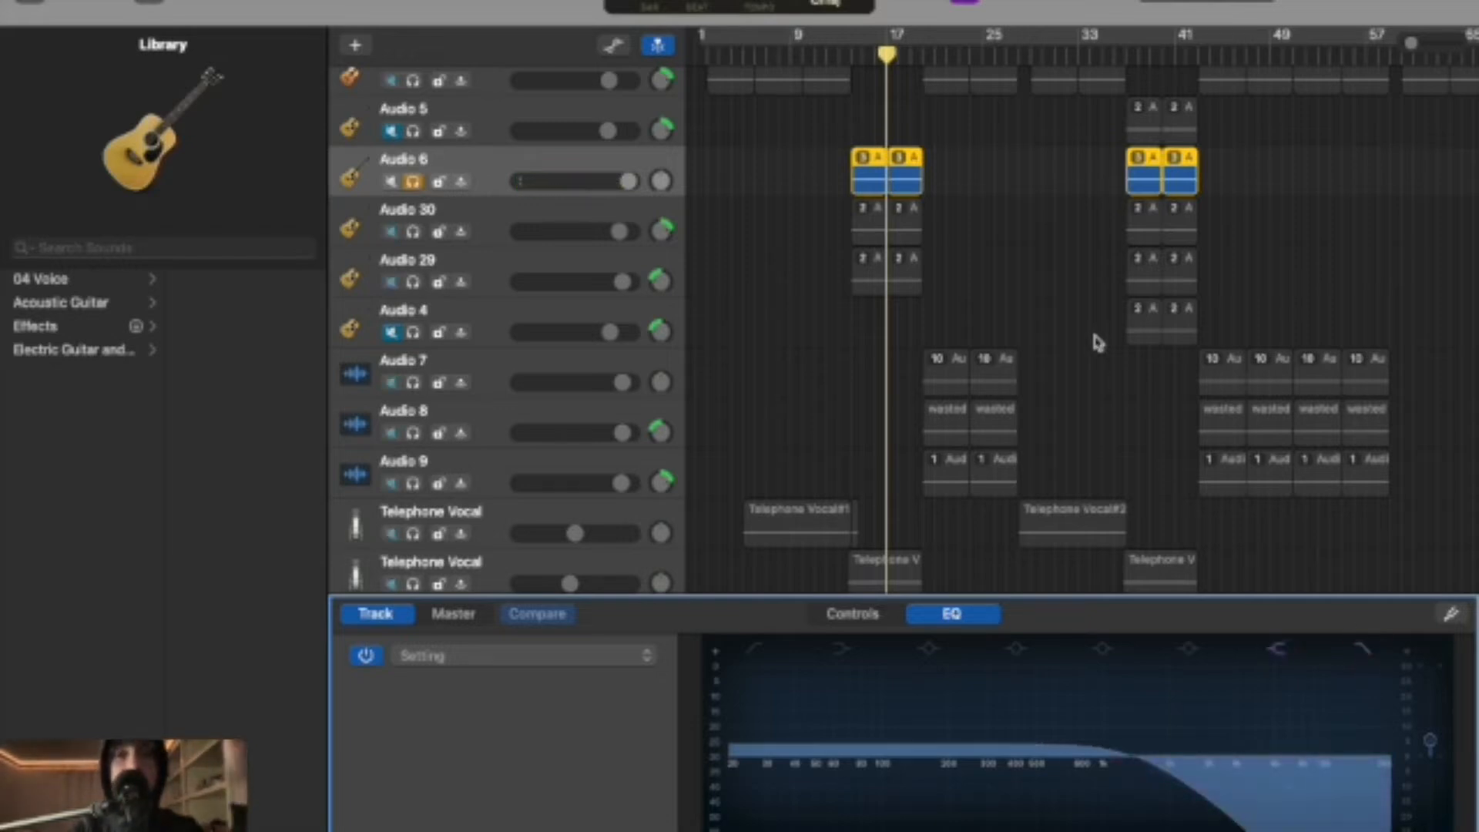
{"action": "left_click", "coordinate": [850, 58]}
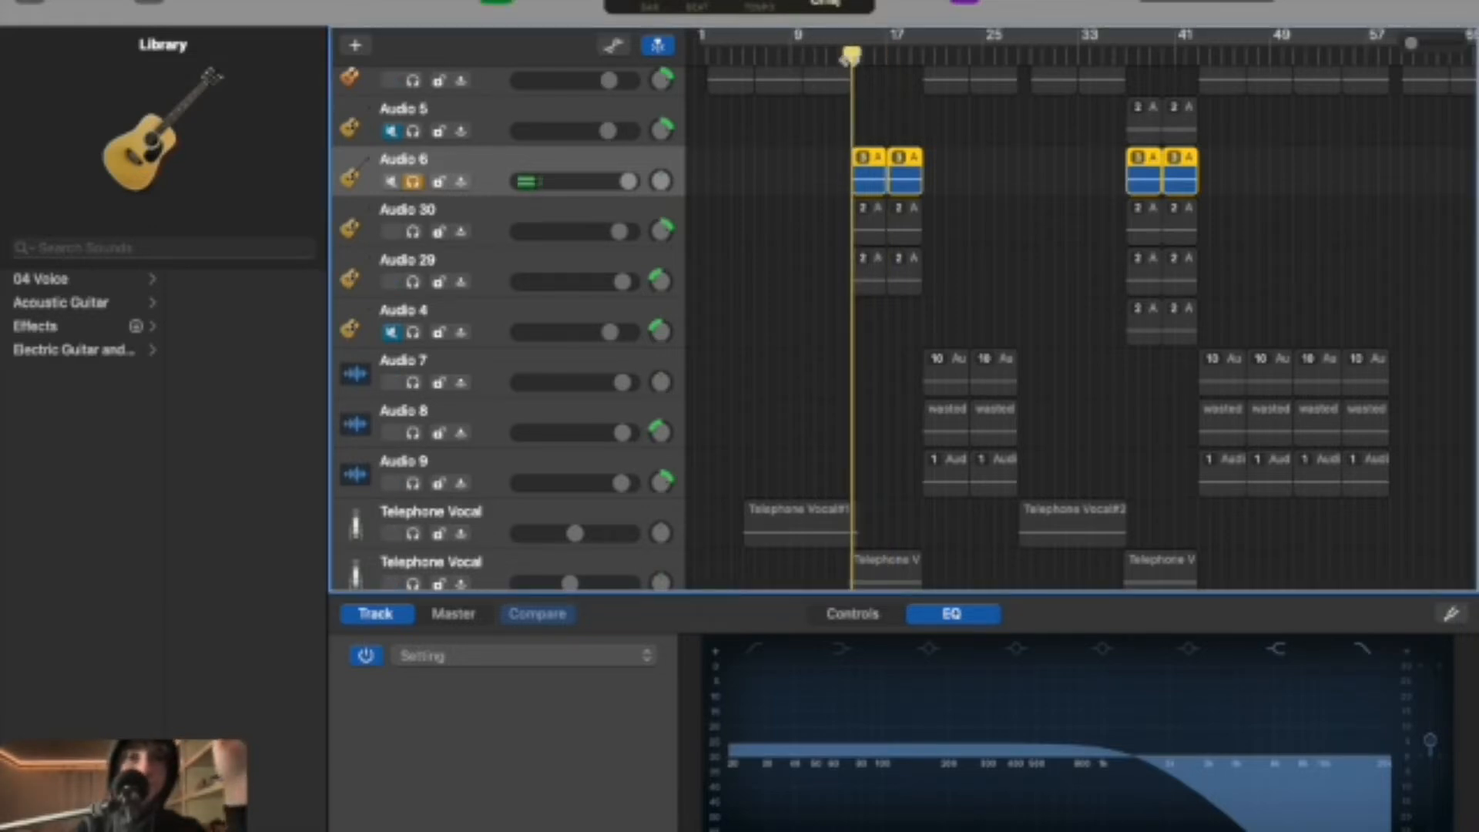
{"action": "left_click", "coordinate": [850, 58]}
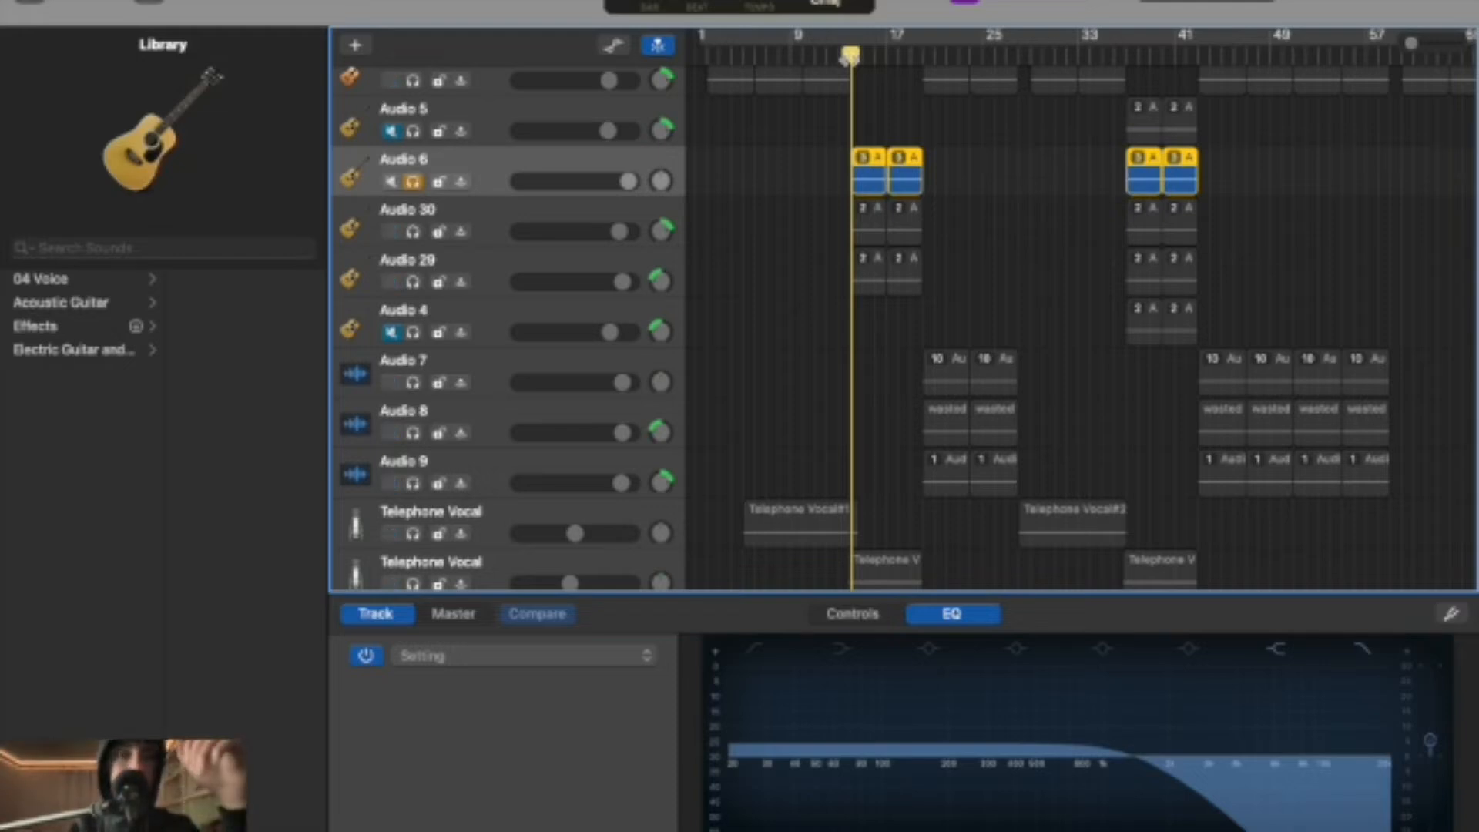
Play the soloed Audio 6 track from bar 16 with a closer view of its first regions
{"action": "scroll", "coordinate": [909, 100], "scroll_direction": "right", "scroll_amount": 3}
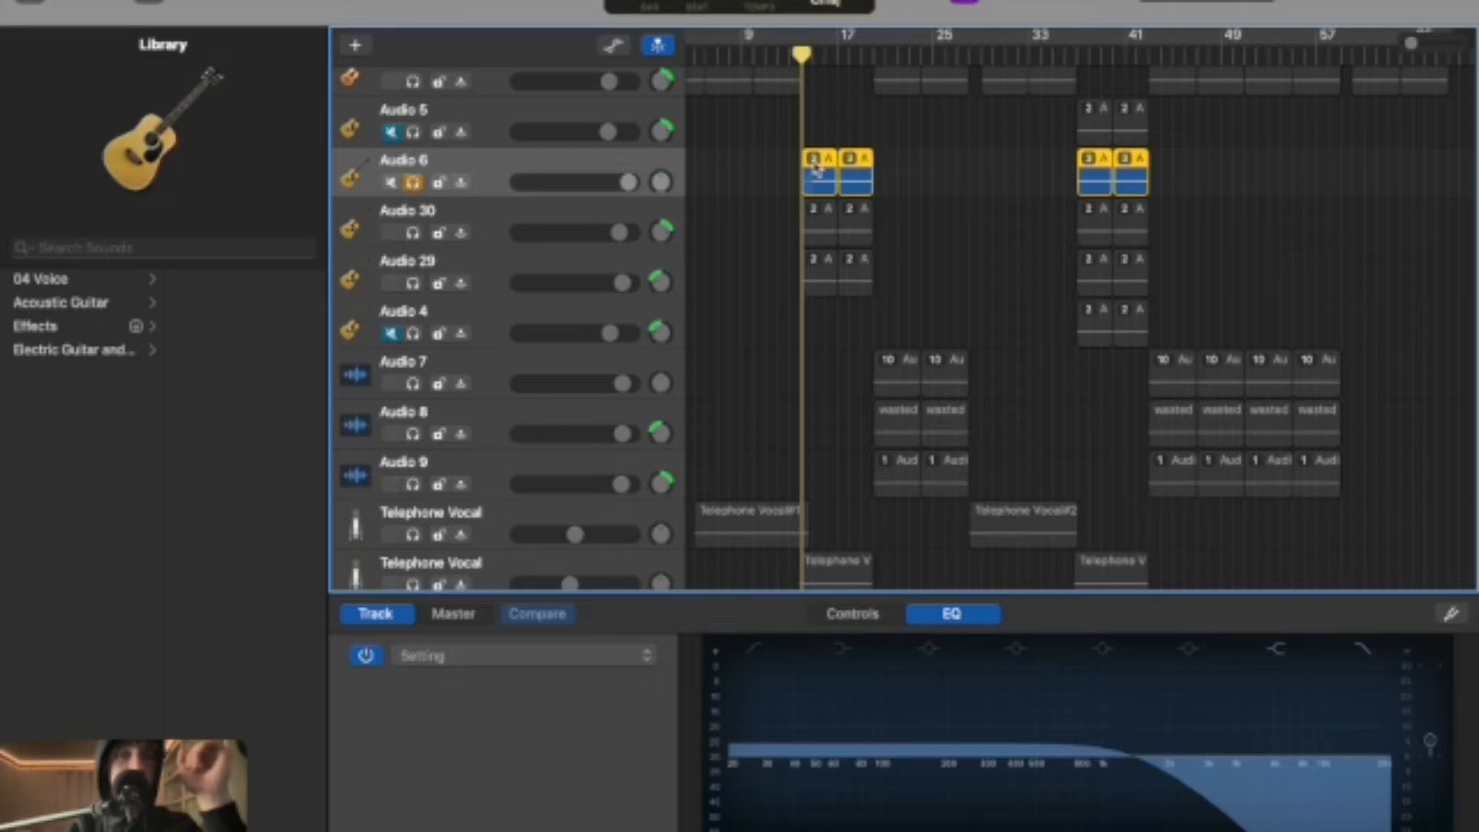
{"action": "scroll", "coordinate": [805, 192], "scroll_direction": "up", "scroll_amount": 5}
{"action": "left_click", "coordinate": [877, 62]}
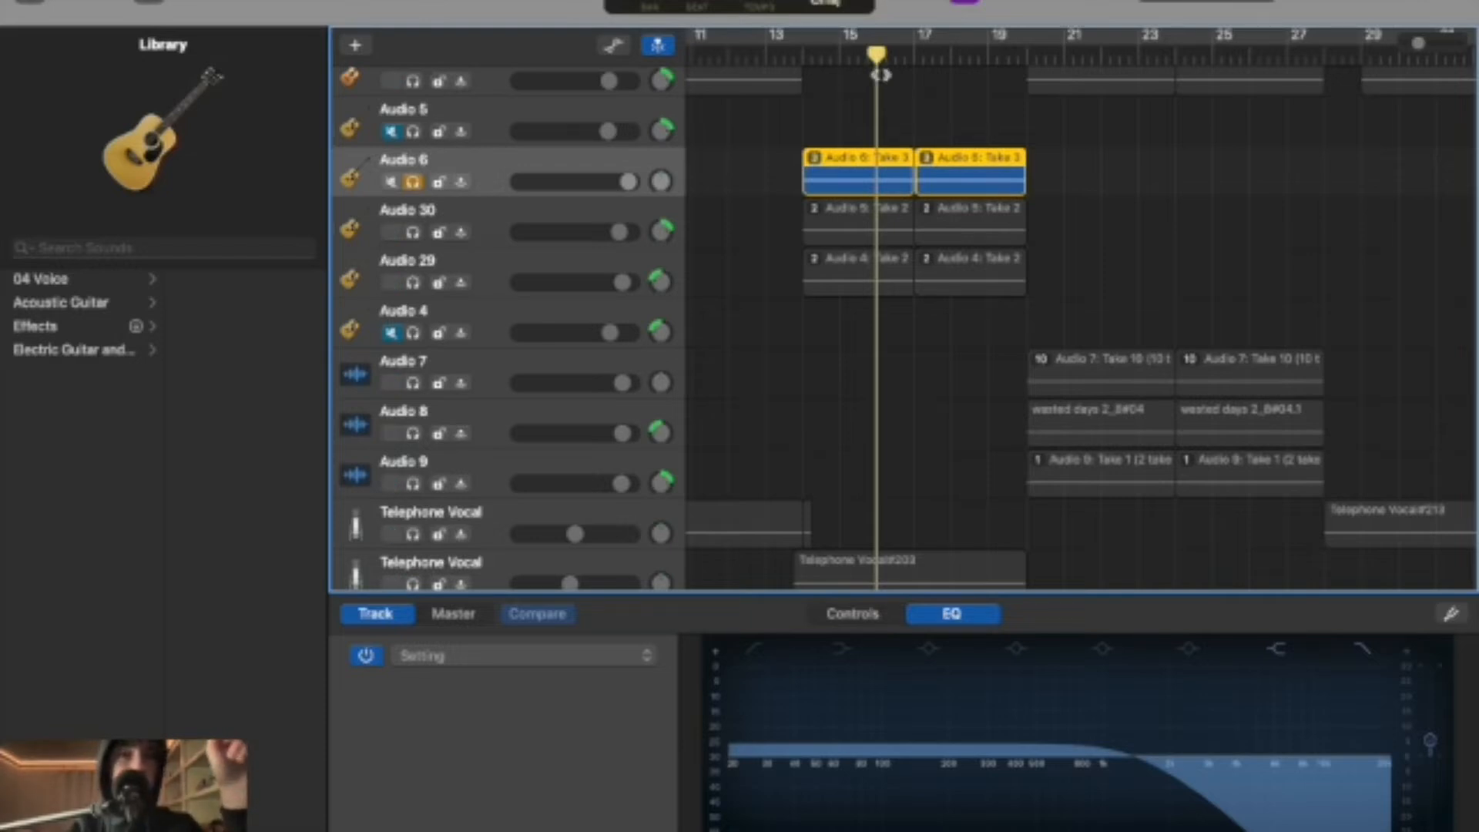
{"action": "key", "text": "space"}
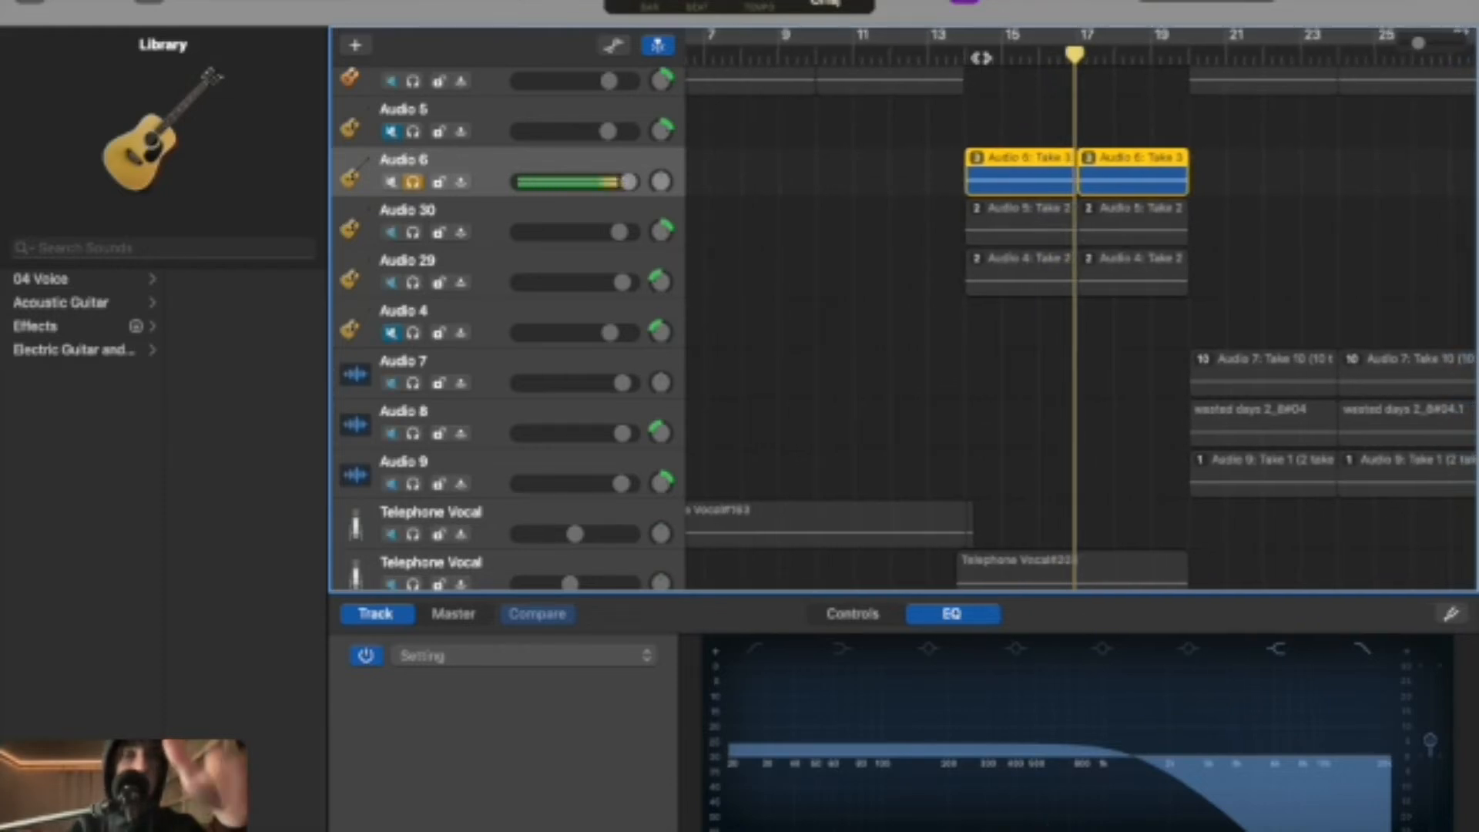
Turn on the remaining bell, low-shelf and low-cut EQ bands on Audio 6
{"action": "left_click", "coordinate": [1191, 650]}
{"action": "left_click", "coordinate": [1104, 649]}
{"action": "left_click", "coordinate": [1018, 649]}
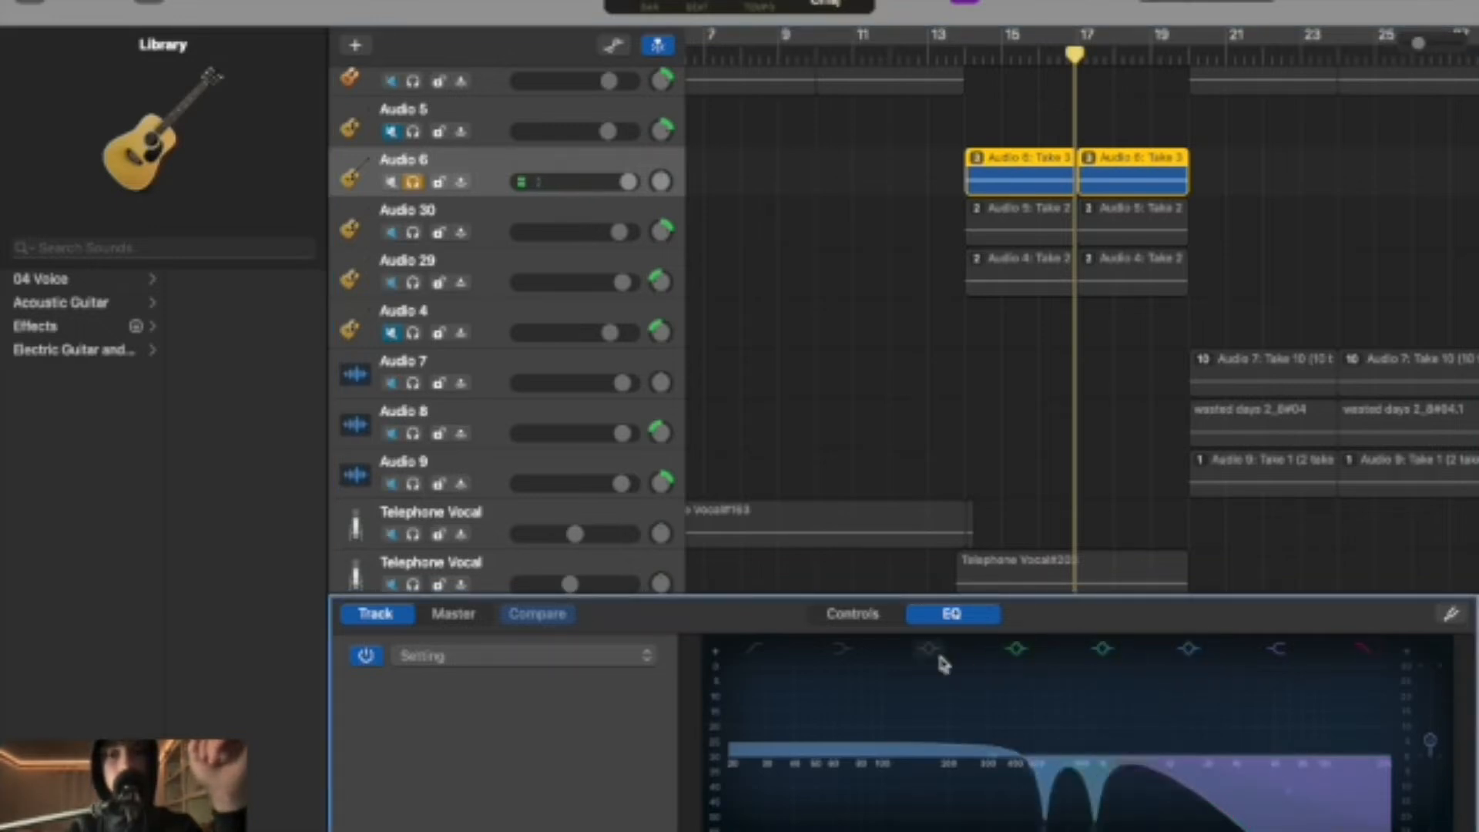
{"action": "left_click", "coordinate": [842, 648]}
{"action": "left_click", "coordinate": [755, 649]}
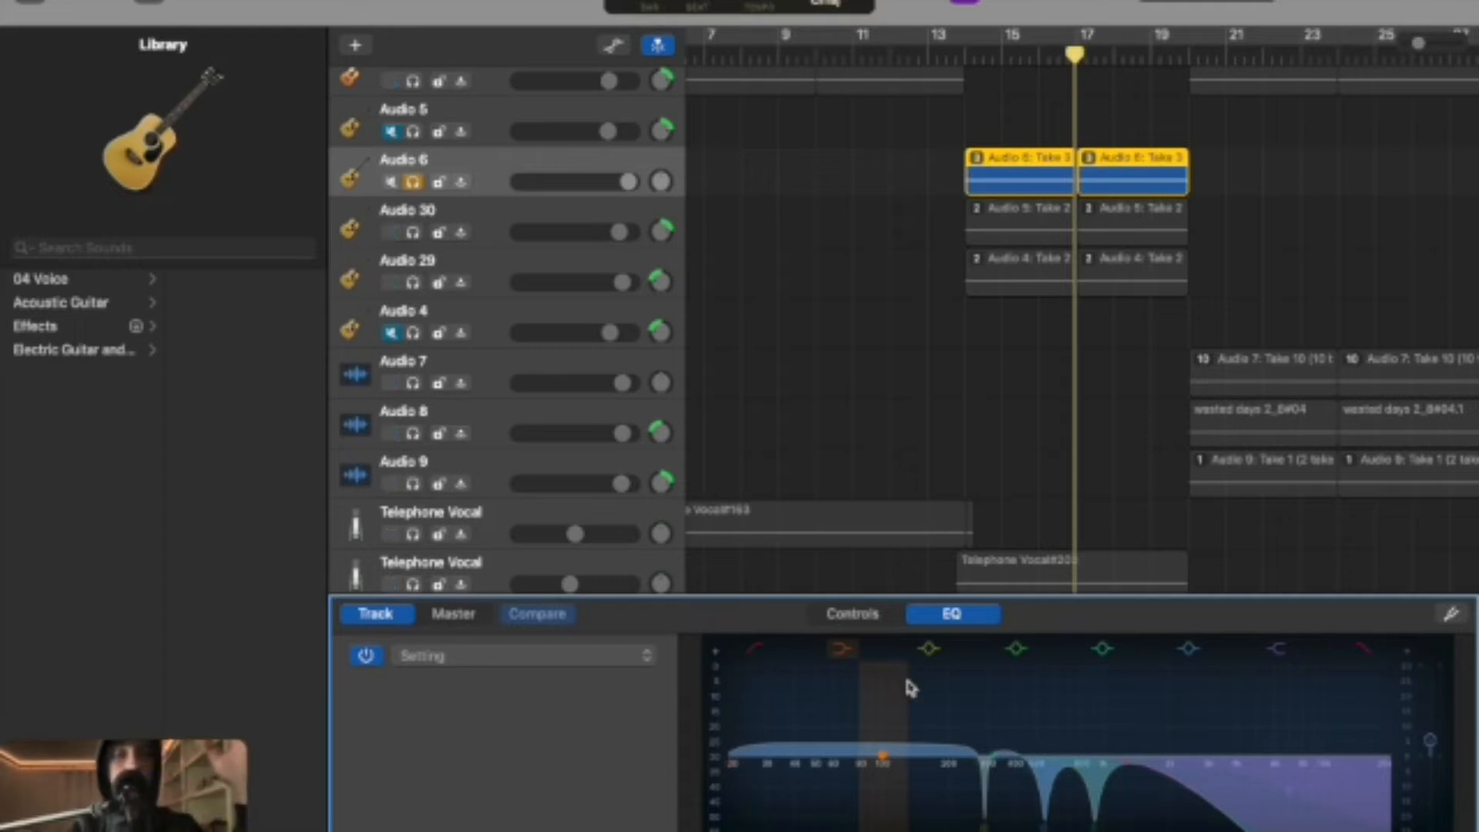
Replay Audio 6 from the start of its first region with the full EQ and end its solo
{"action": "left_click", "coordinate": [968, 56]}
{"action": "key", "text": "space"}
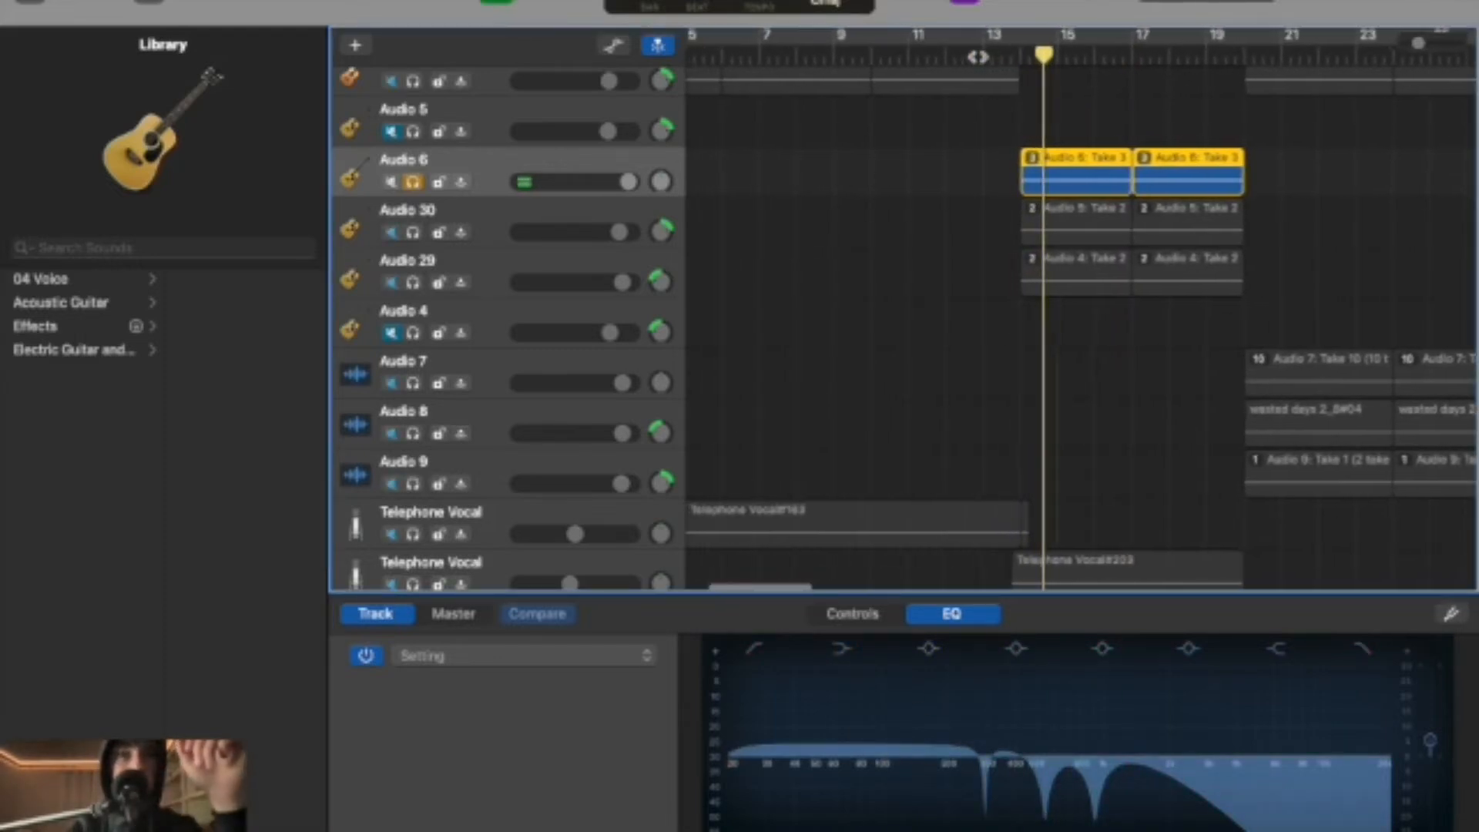
{"action": "scroll", "coordinate": [978, 57], "scroll_direction": "left", "scroll_amount": 1}
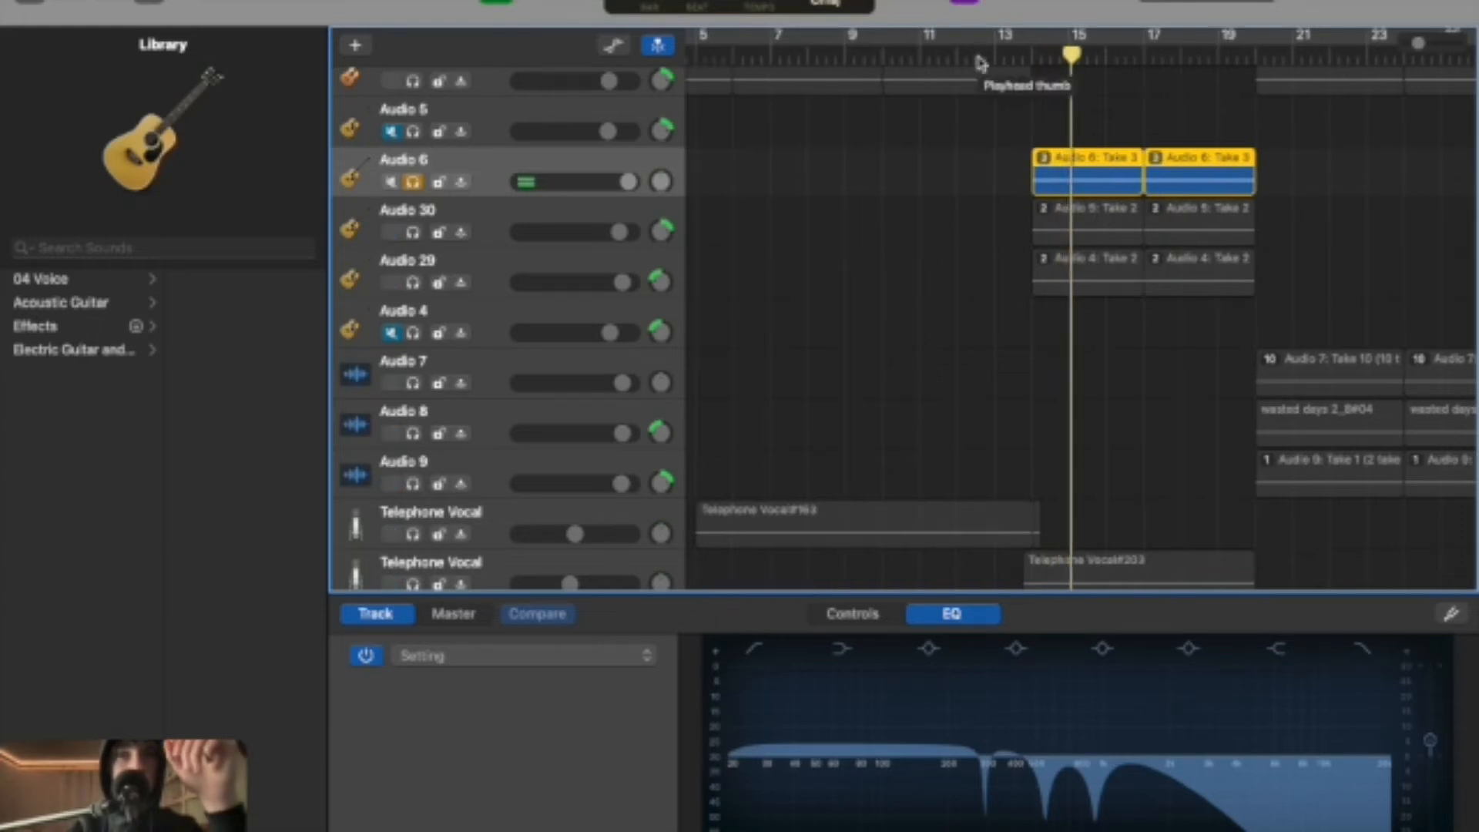
{"action": "scroll", "coordinate": [978, 59], "scroll_direction": "right", "scroll_amount": 2}
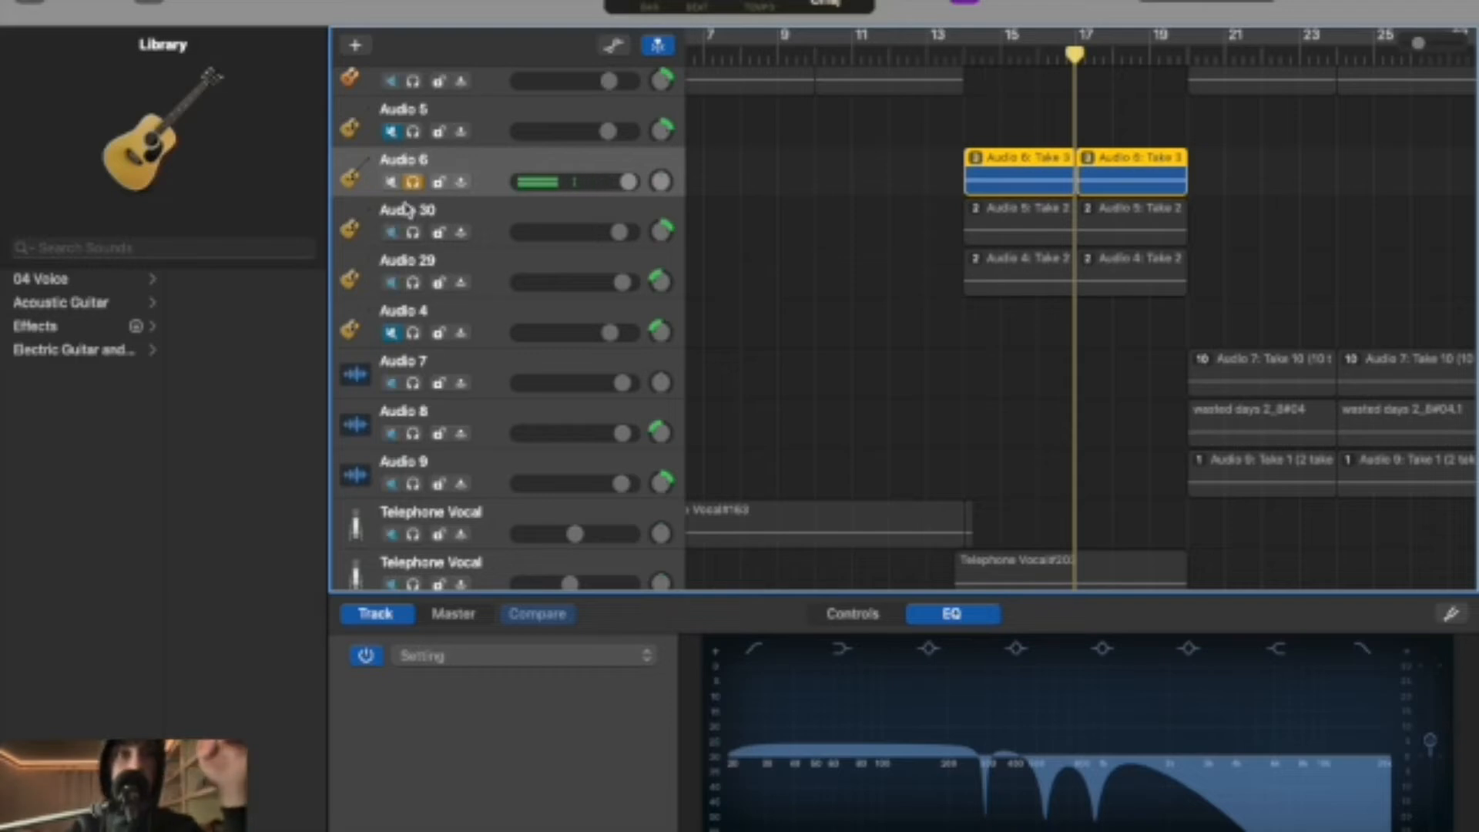
{"action": "left_click", "coordinate": [413, 181]}
Solo Audio 7 and play it with its high-cut, high-shelf, low-cut and lowest bell EQ bands turned off
{"action": "scroll", "coordinate": [830, 284], "scroll_direction": "down", "scroll_amount": 3}
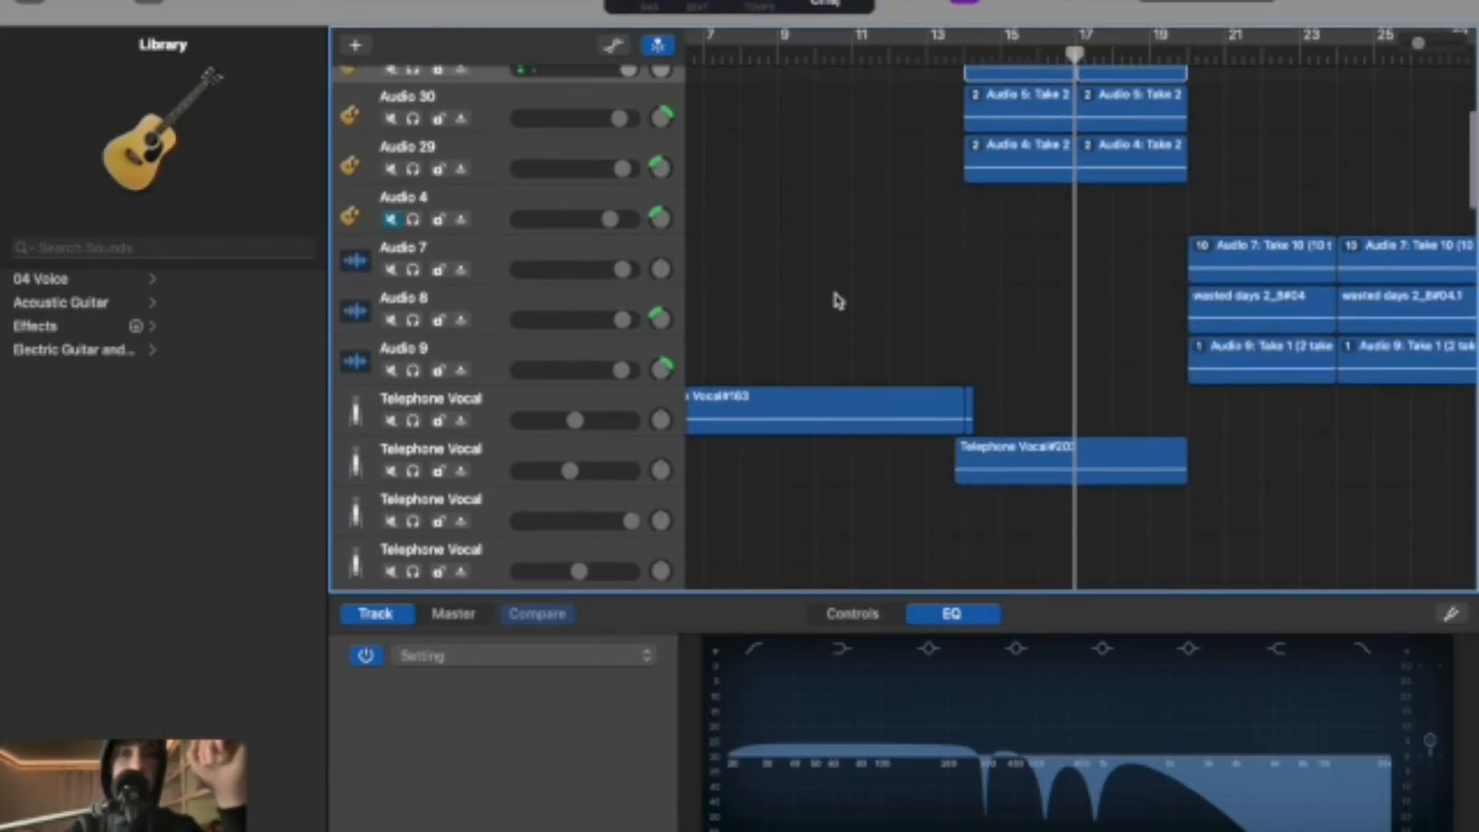
{"action": "scroll", "coordinate": [834, 293], "scroll_direction": "down", "scroll_amount": 7}
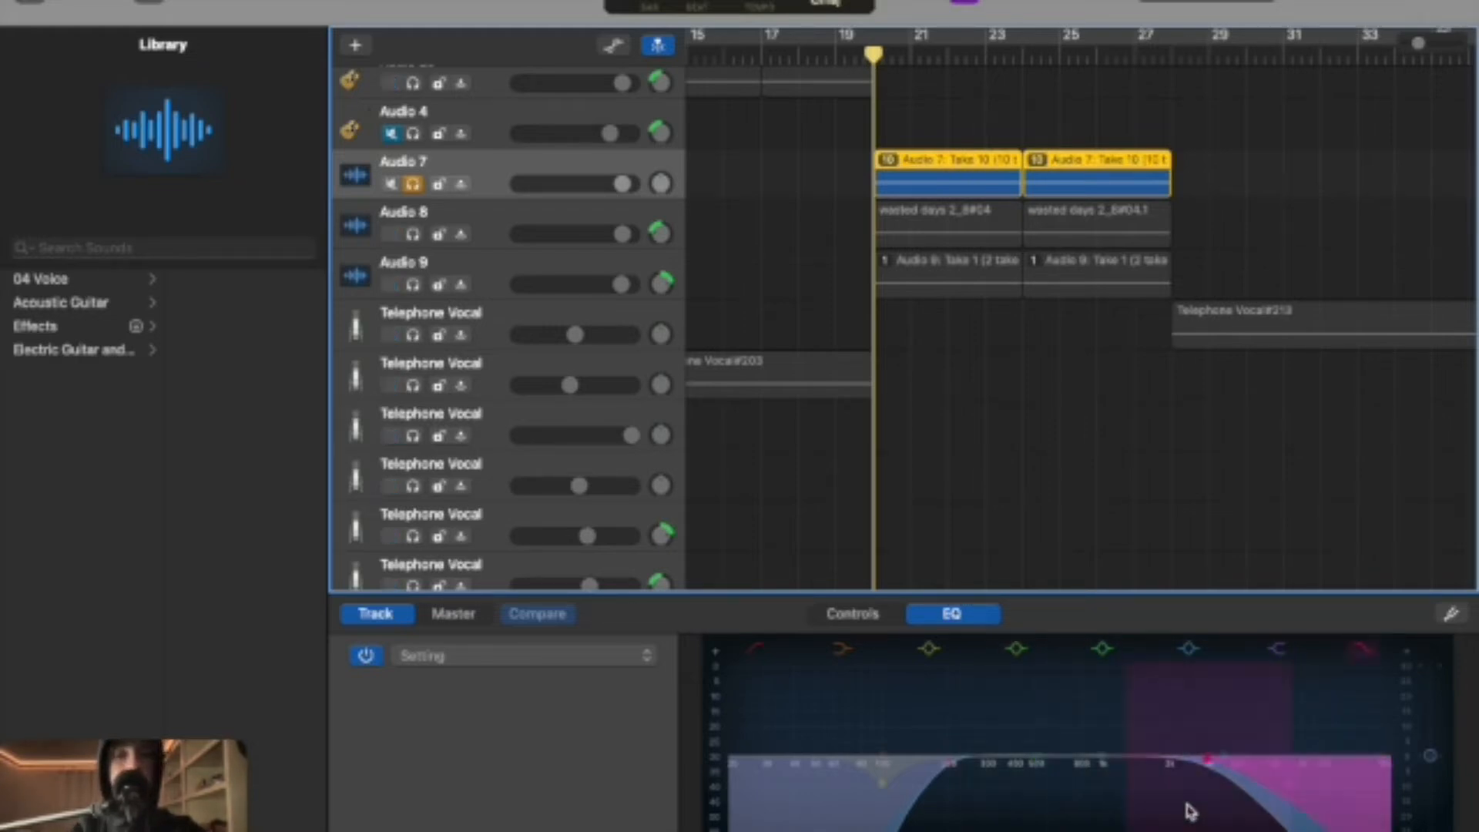
{"action": "left_click", "coordinate": [1278, 650]}
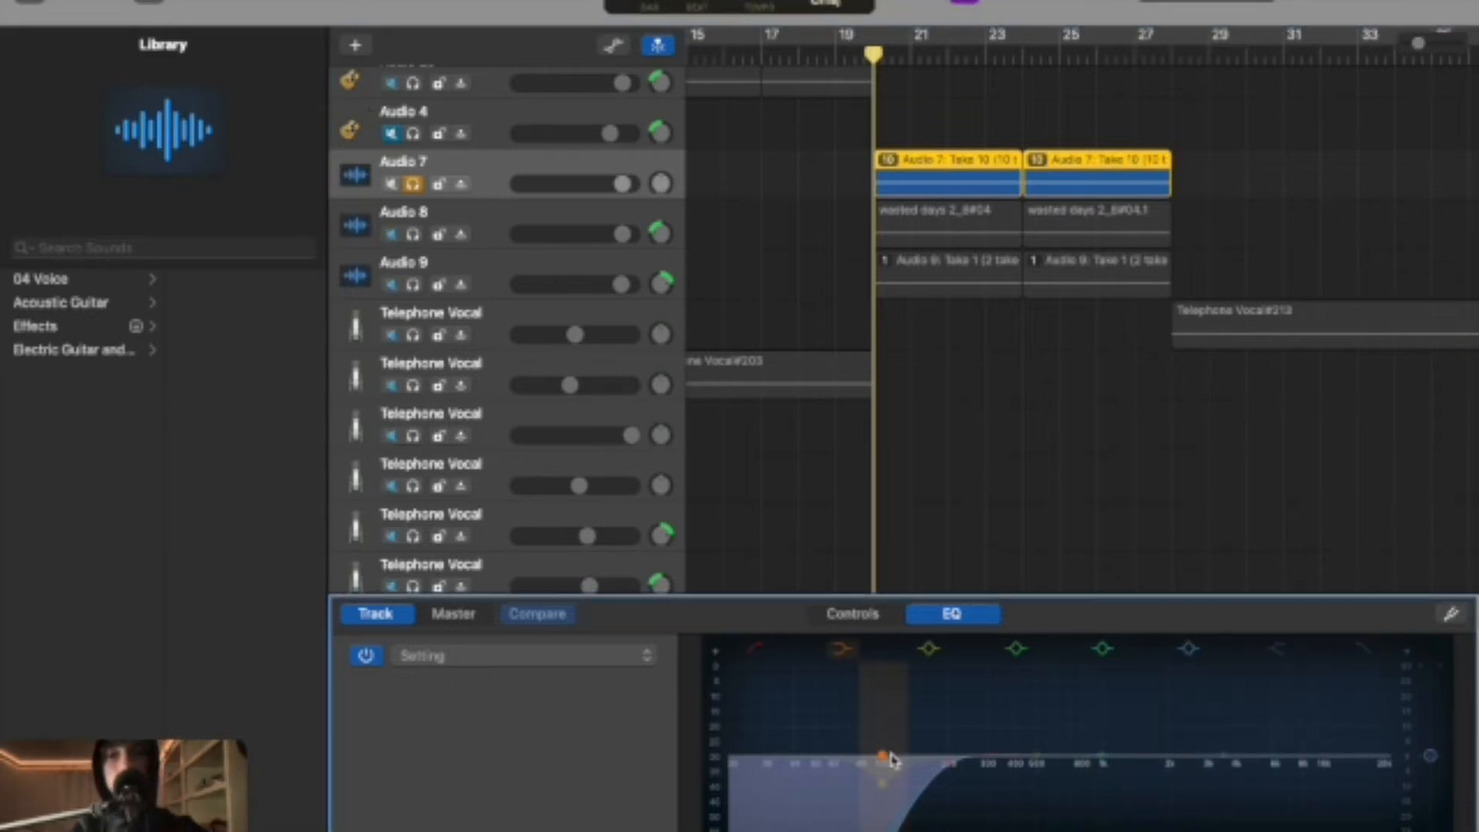
{"action": "left_click", "coordinate": [755, 649]}
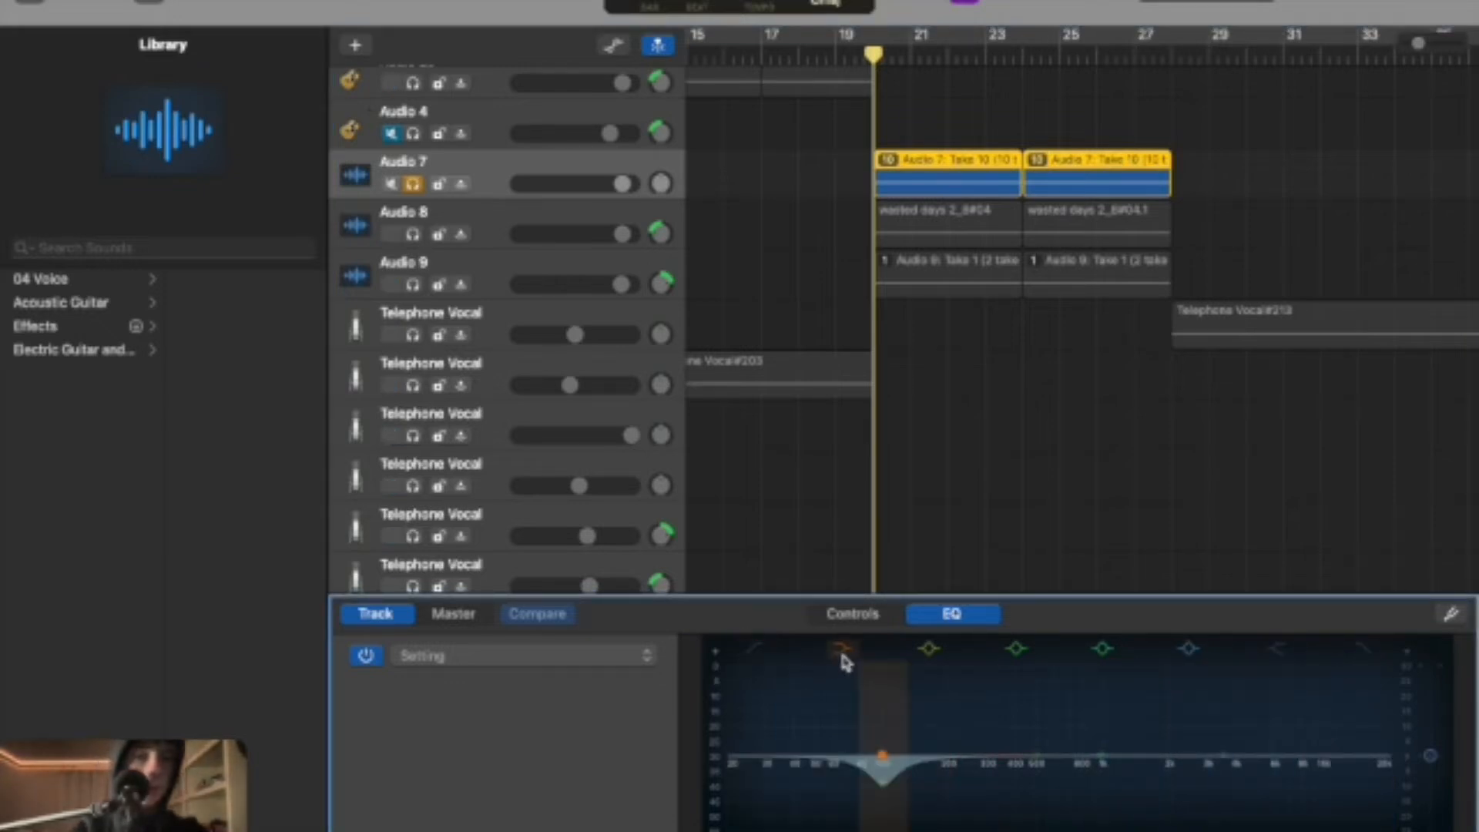
{"action": "left_click", "coordinate": [929, 649]}
{"action": "key", "text": "space"}
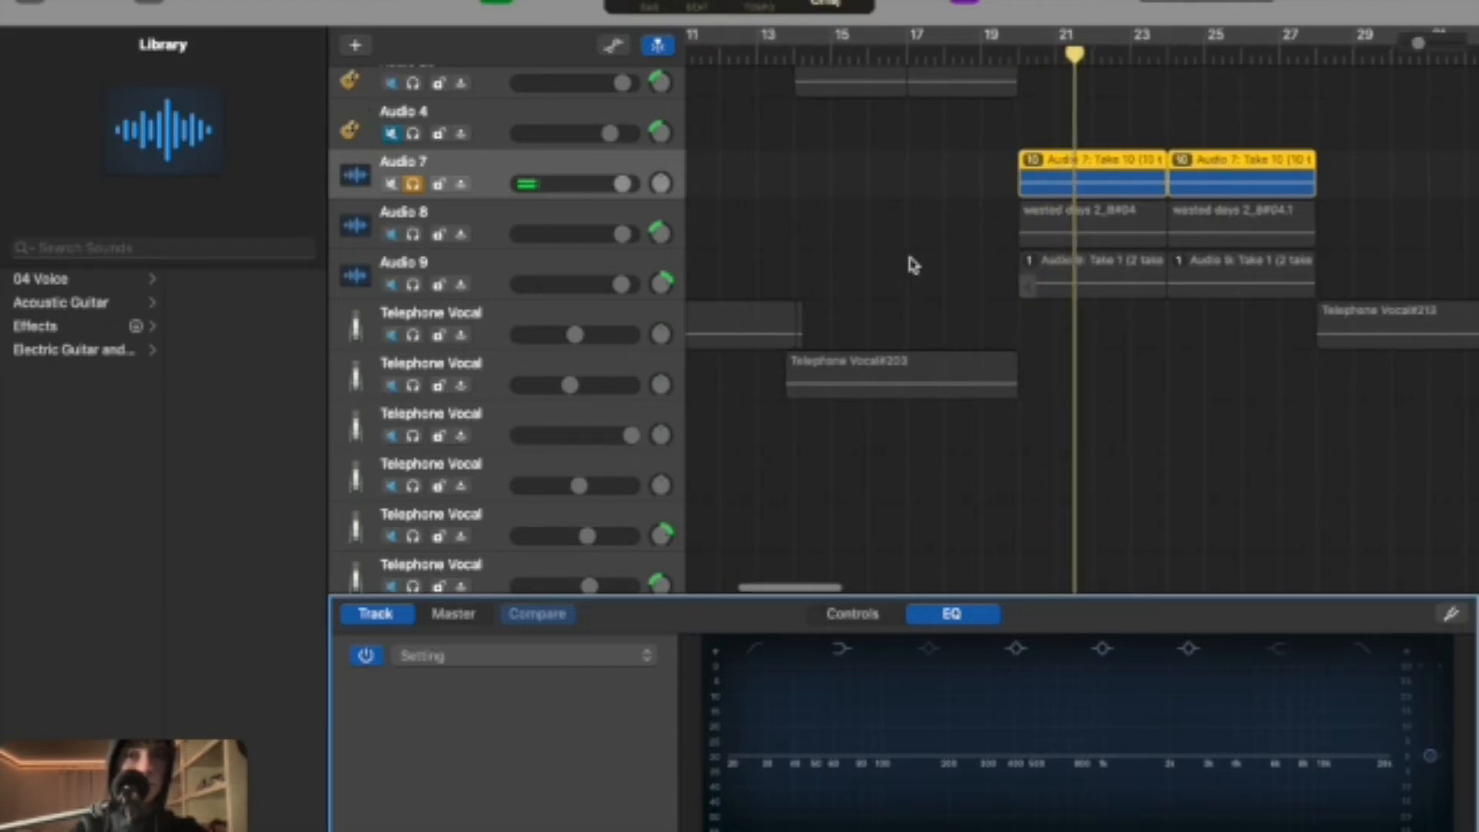
Turn on Audio 7's high-cut and high-shelf EQ bands and replay it from the start of its first region
{"action": "left_click", "coordinate": [1019, 55]}
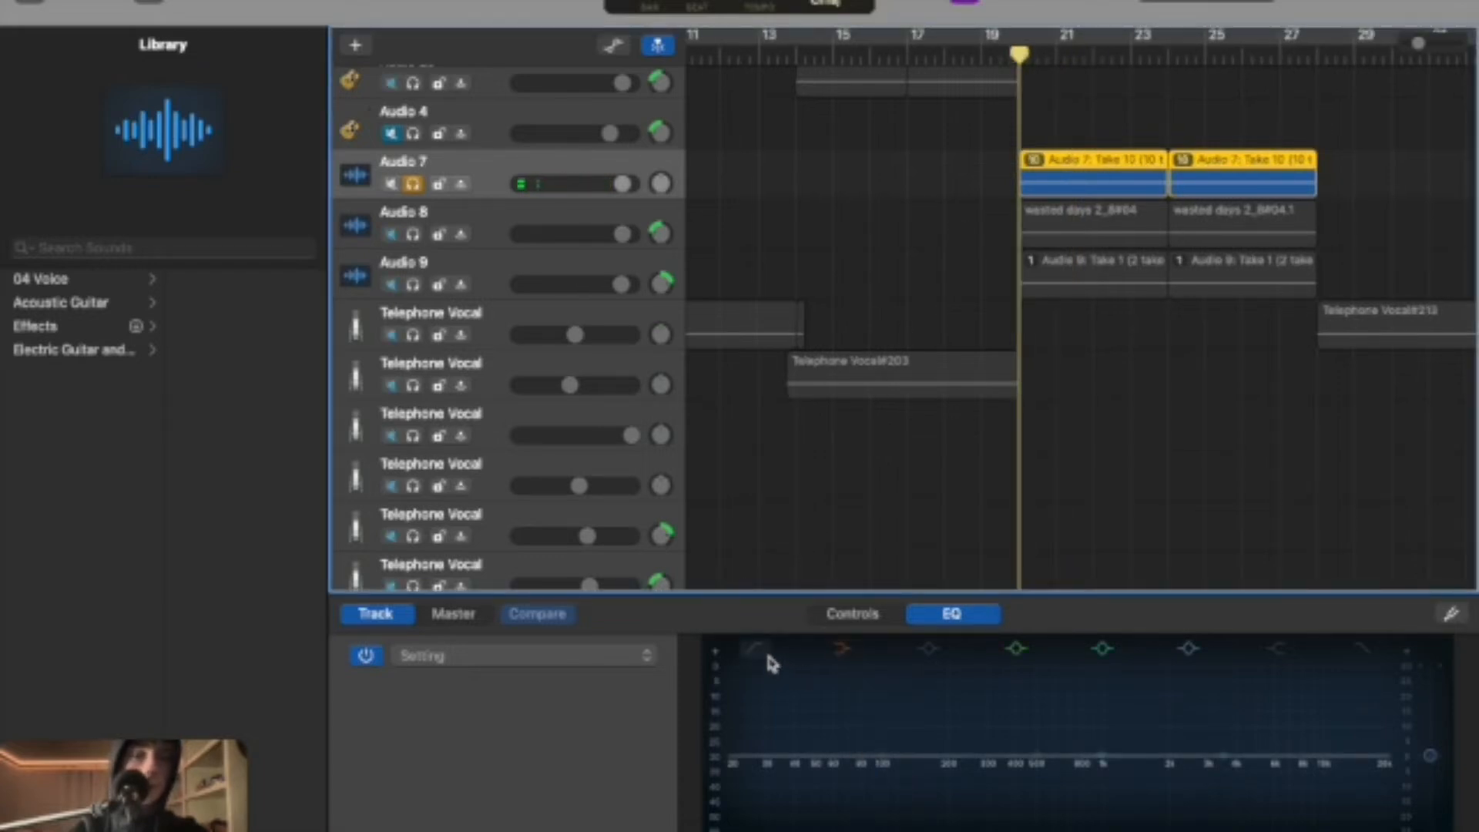
{"action": "left_click", "coordinate": [1362, 649]}
{"action": "left_click", "coordinate": [1278, 650]}
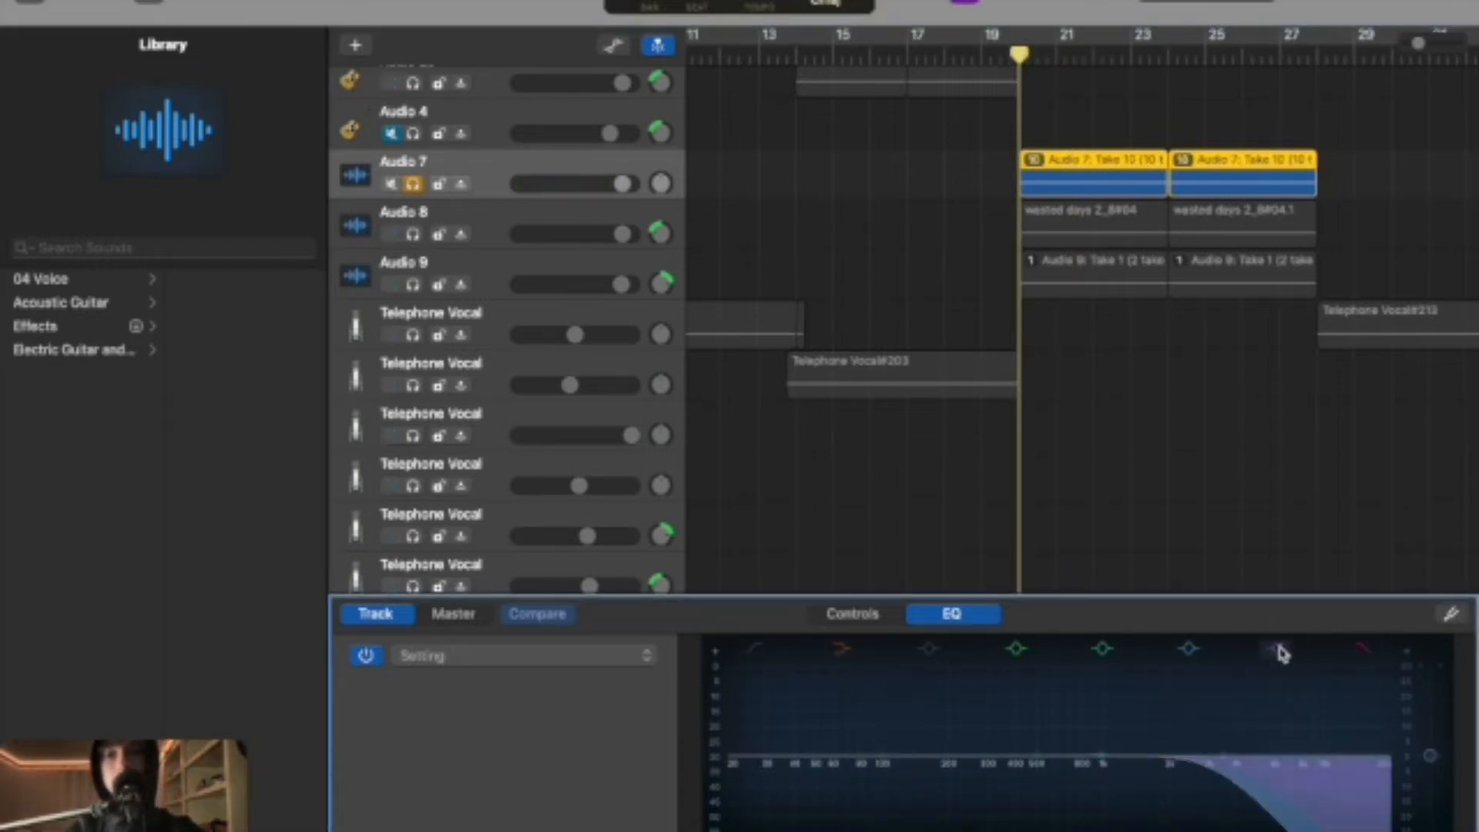
{"action": "key", "text": "space"}
{"action": "scroll", "coordinate": [1017, 97], "scroll_direction": "left", "scroll_amount": 1}
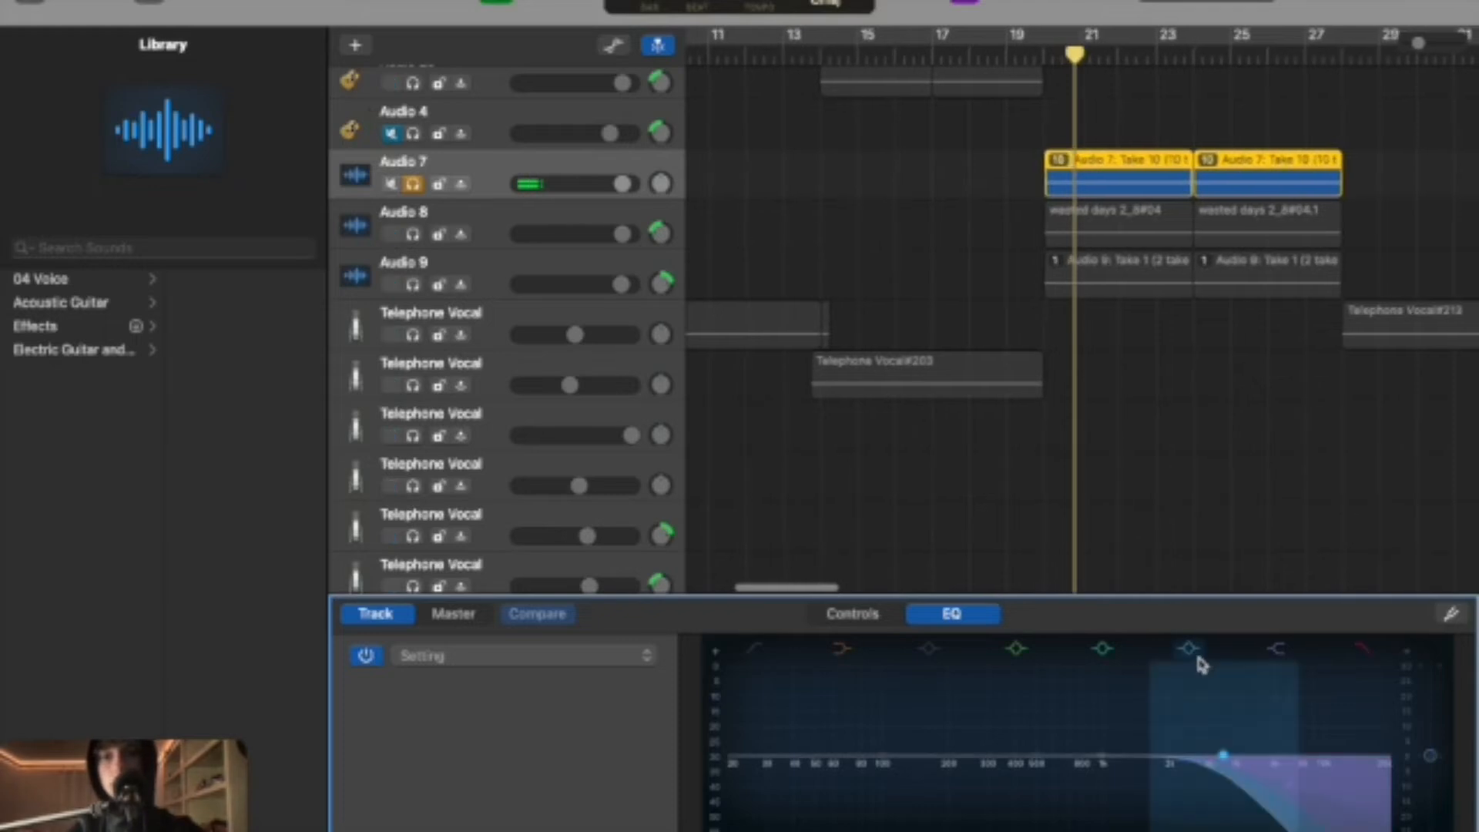
{"action": "key", "text": "space"}
Turn Audio 7's low-cut and lowest bell EQ bands back on and replay its first region from the start
{"action": "left_click", "coordinate": [1022, 54]}
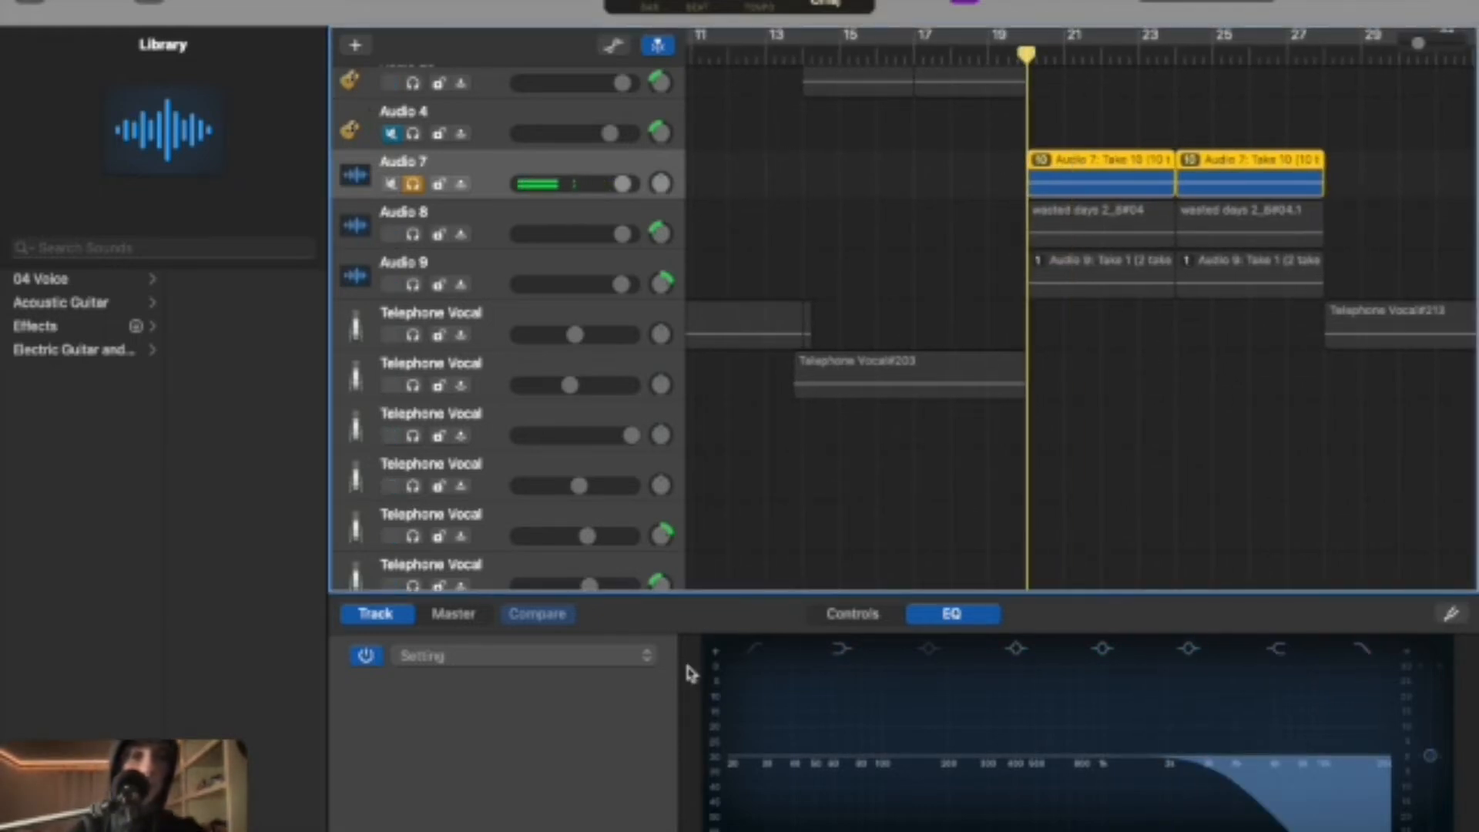
{"action": "left_click", "coordinate": [755, 655]}
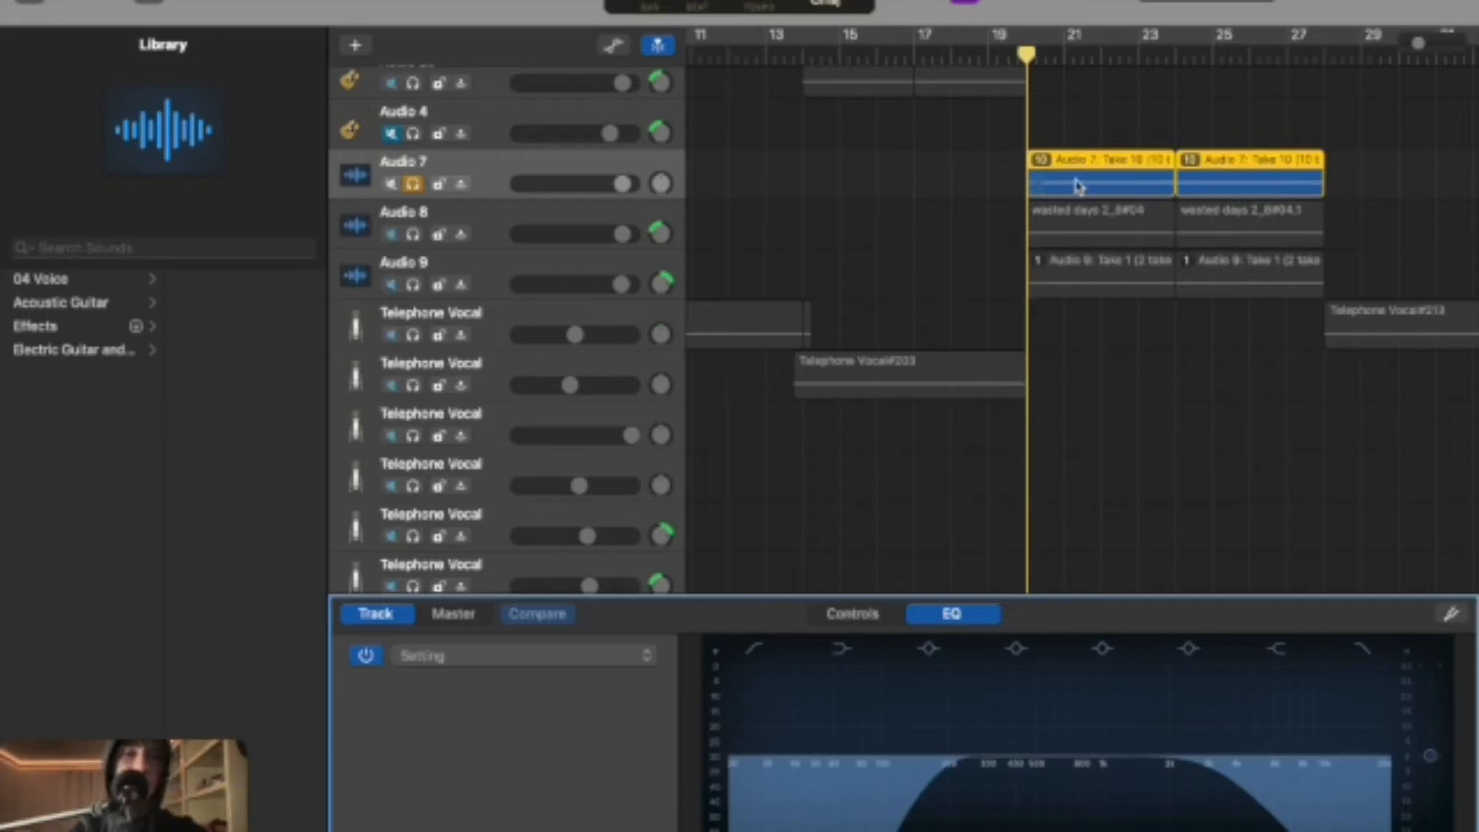
{"action": "key", "text": "space"}
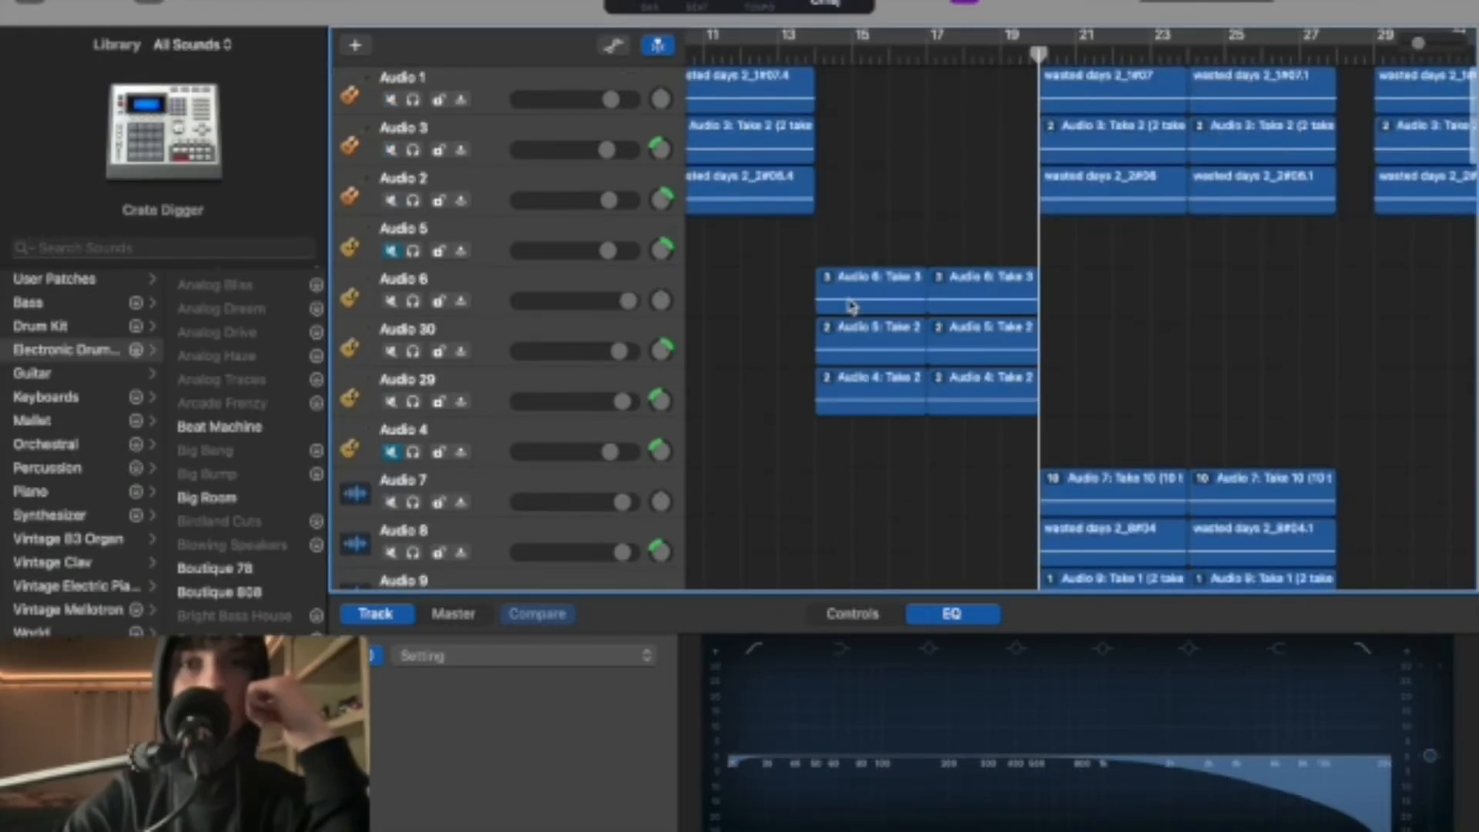
Select and solo the Telephone Vocal track directly below Audio 9, with the playhead at bar 5
{"action": "scroll", "coordinate": [851, 306], "scroll_direction": "left", "scroll_amount": 10}
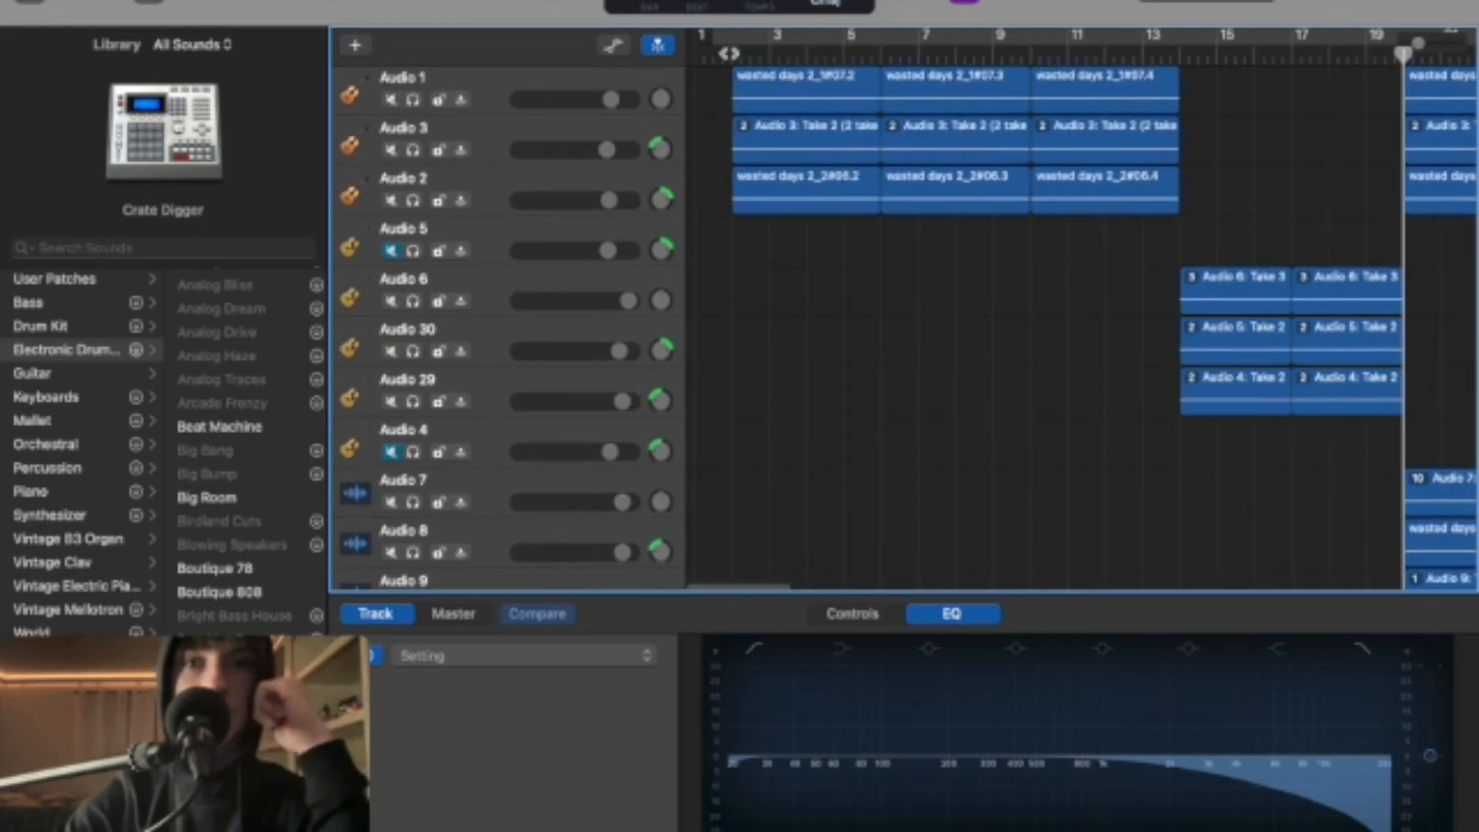
{"action": "scroll", "coordinate": [807, 198], "scroll_direction": "down", "scroll_amount": 10}
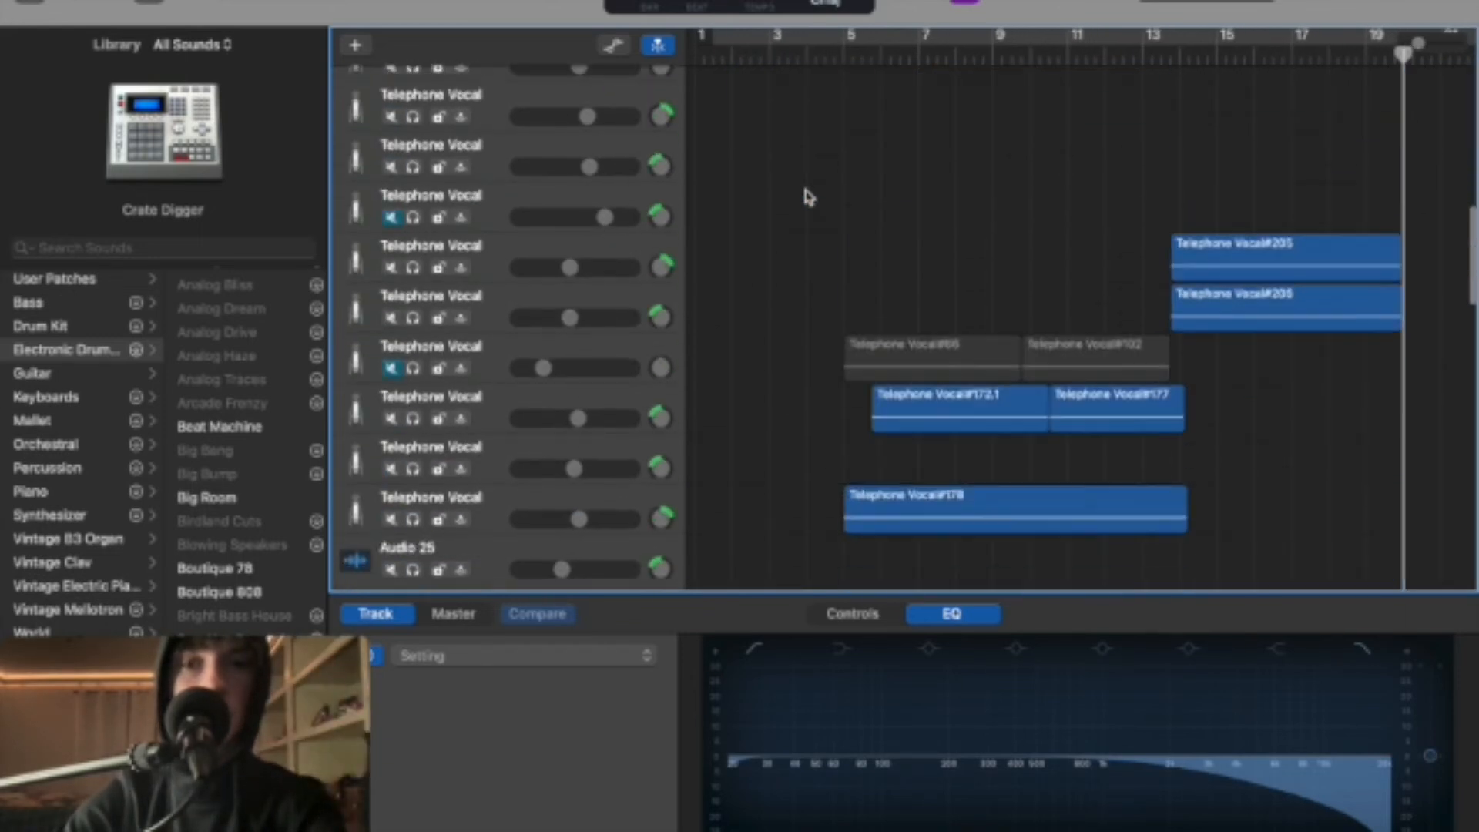
{"action": "left_click", "coordinate": [560, 267]}
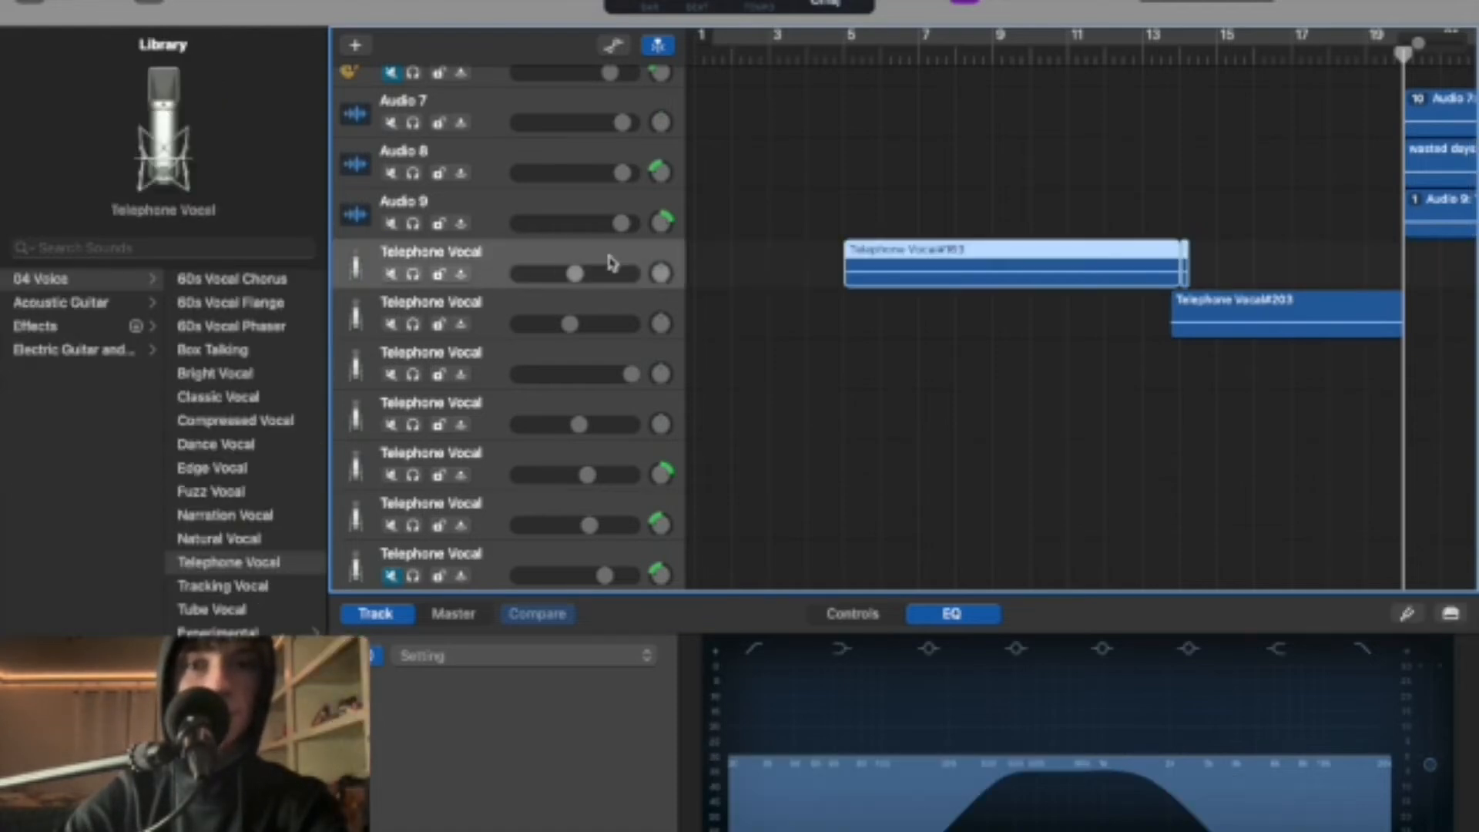
{"action": "left_click", "coordinate": [842, 60]}
{"action": "left_click", "coordinate": [412, 274]}
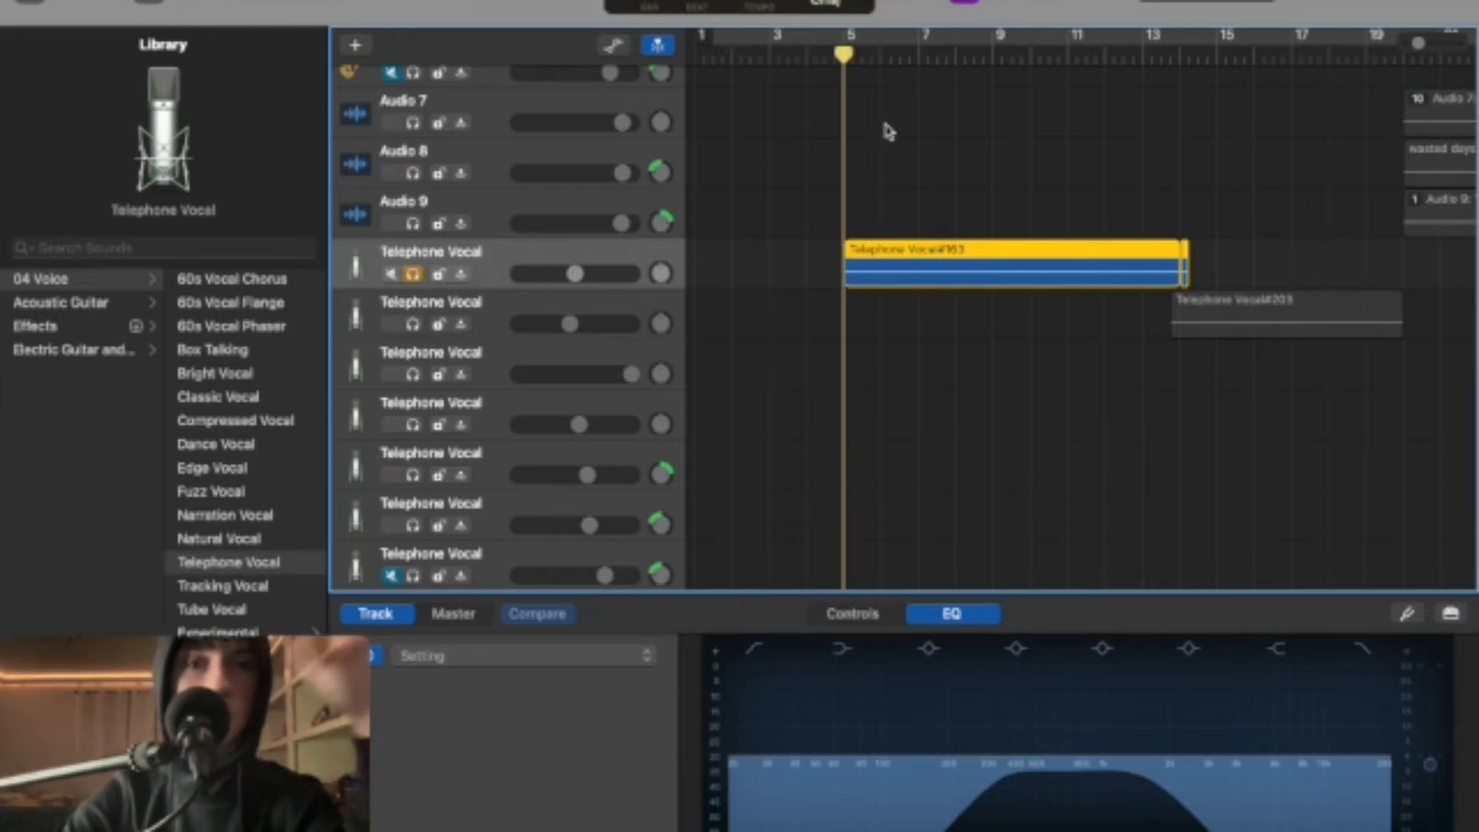
Play the soloed lead vocal with its full EQ, replay it, and return the playhead to bar 6
{"action": "key", "text": "space"}
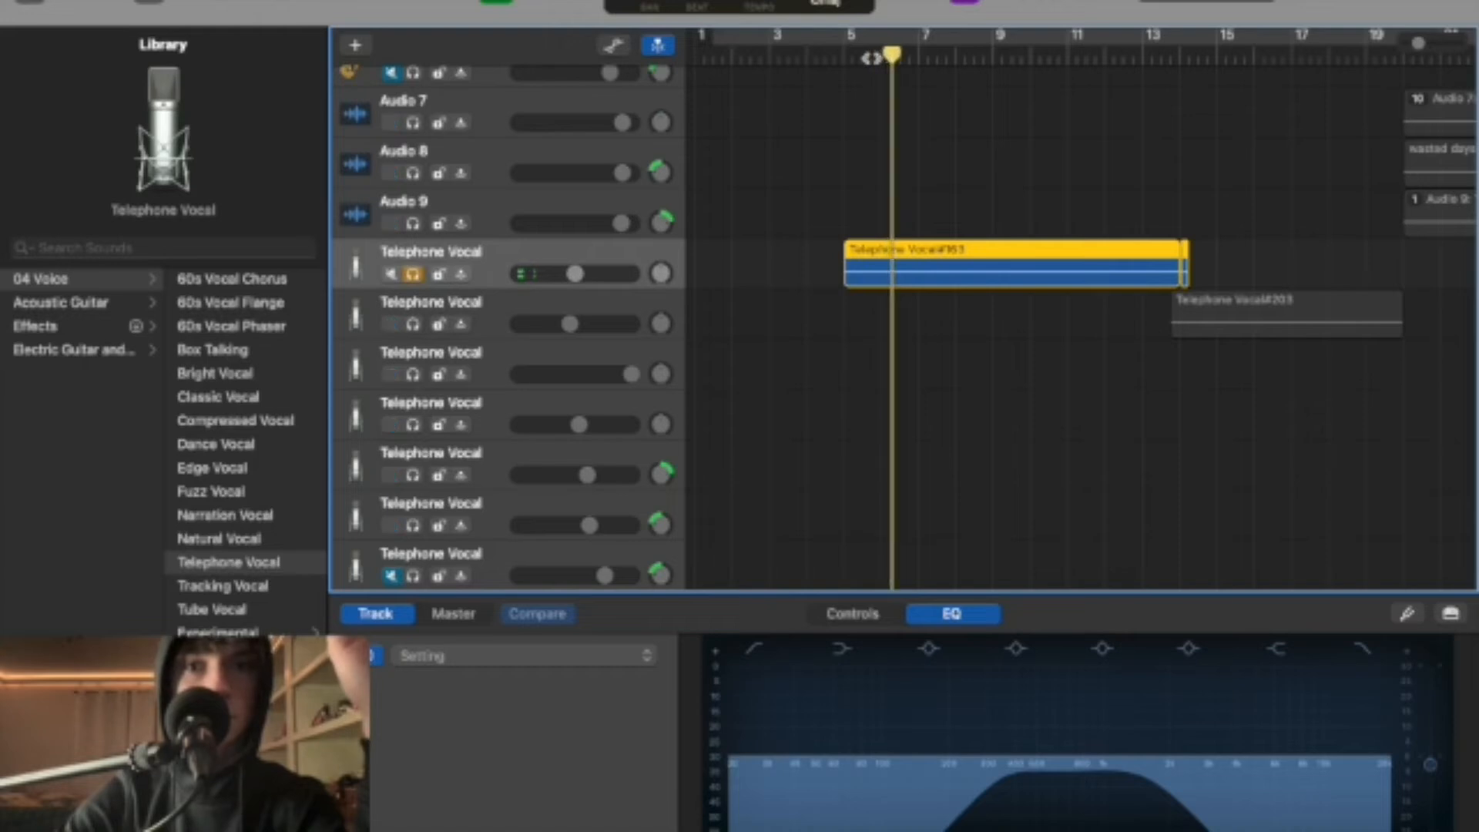
{"action": "key", "text": "space"}
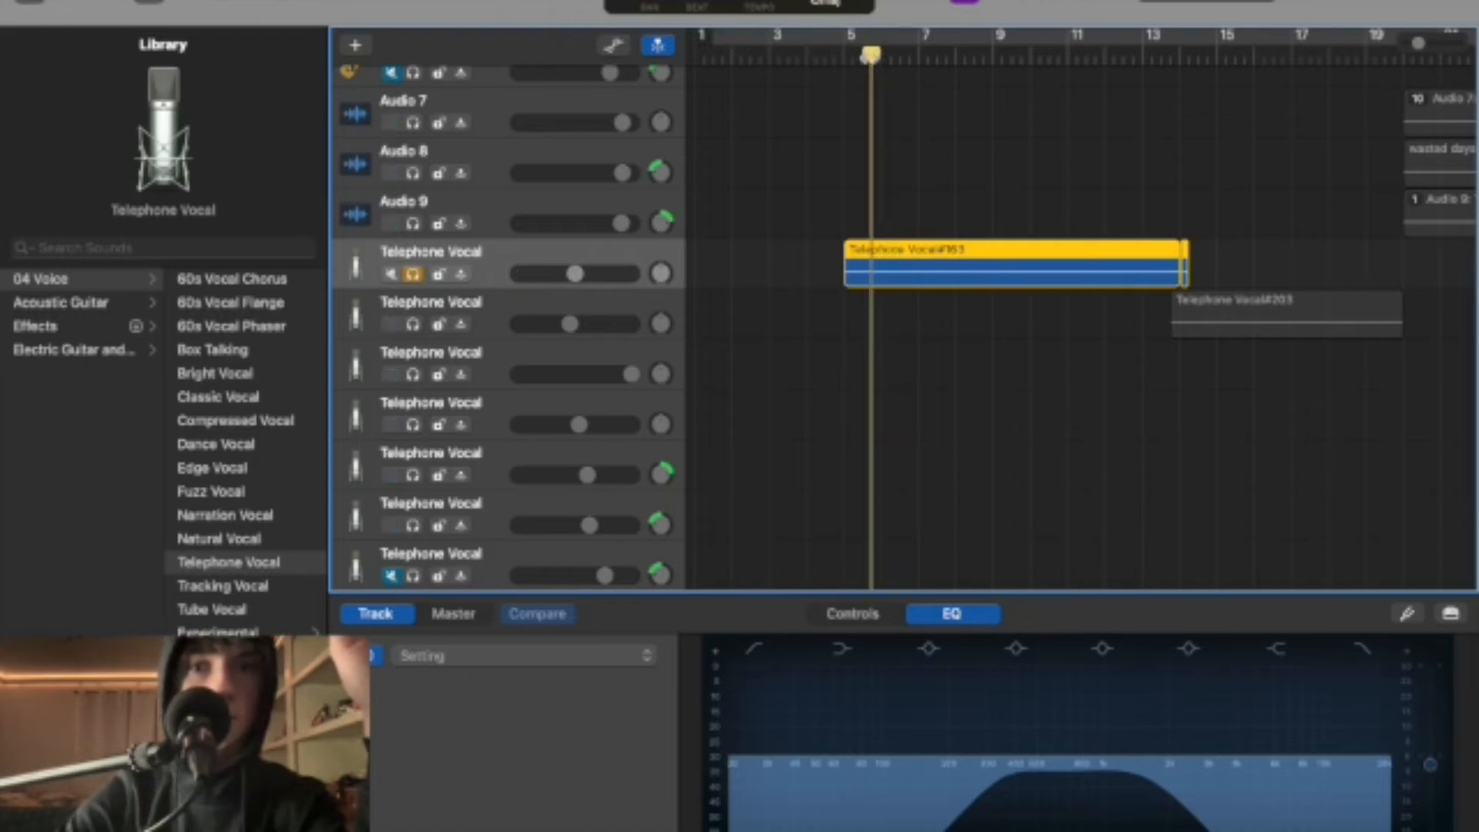
{"action": "key", "text": "space"}
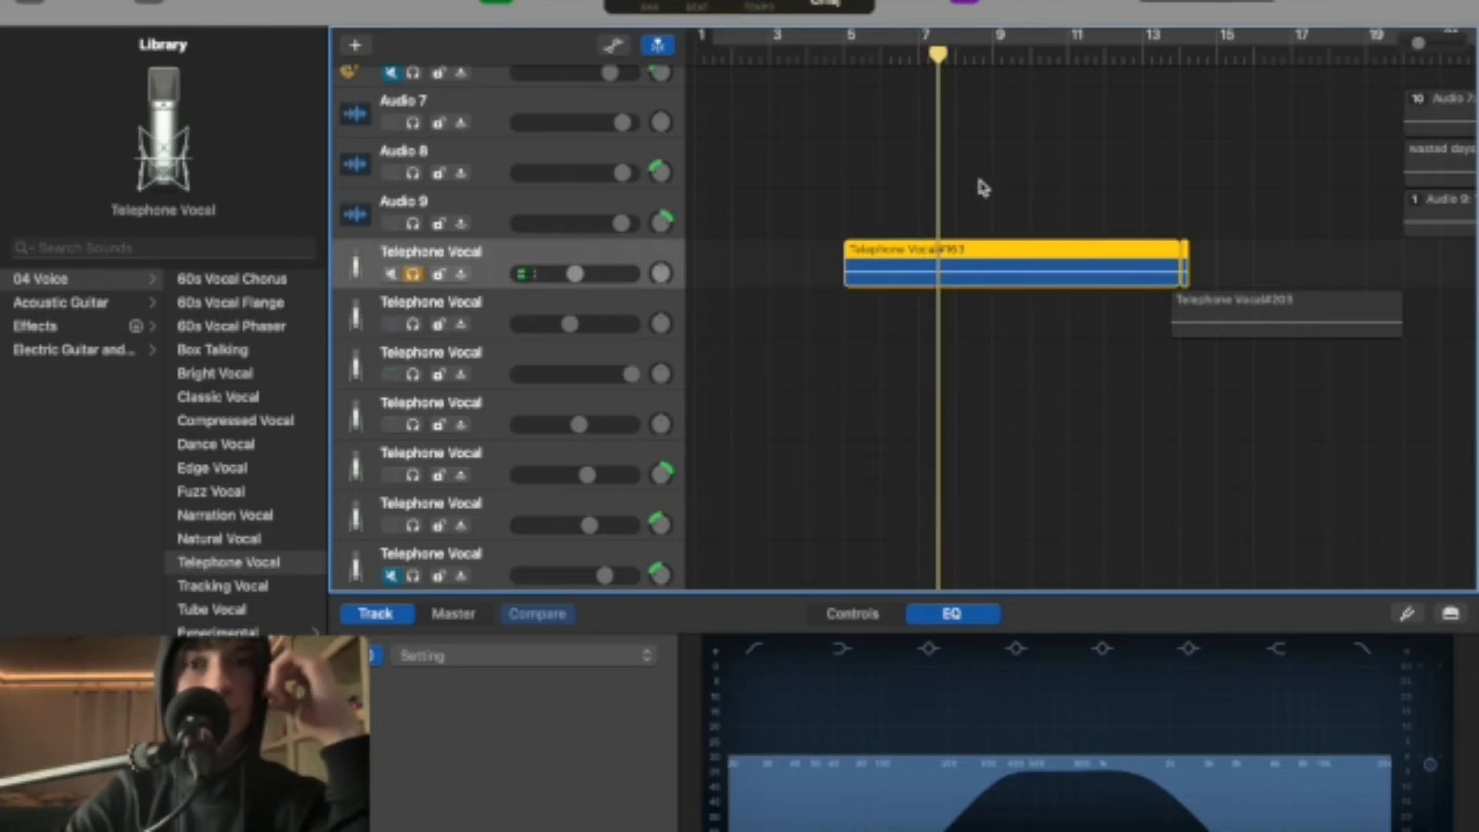
{"action": "key", "text": "space"}
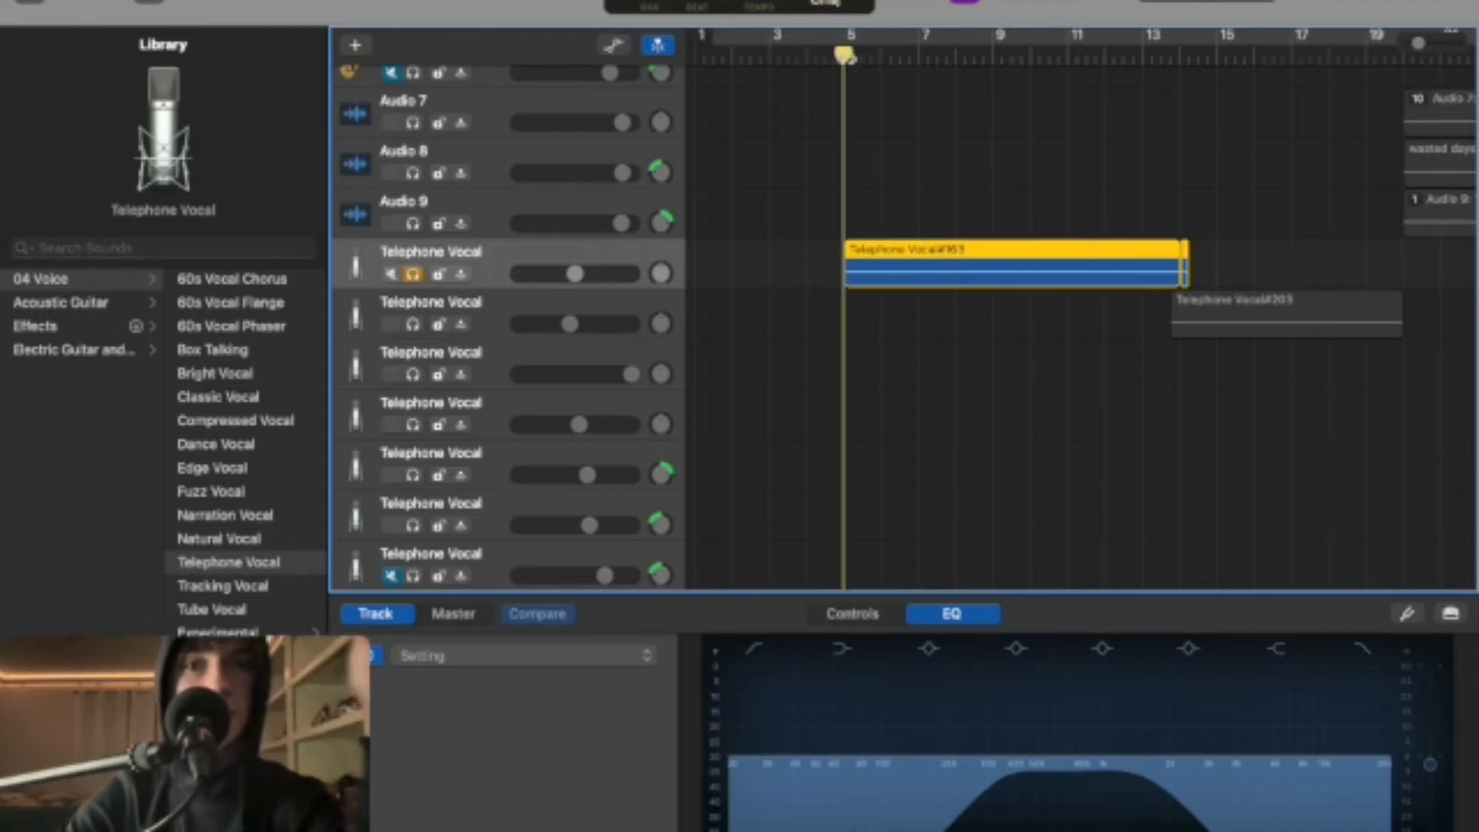
{"action": "left_click", "coordinate": [884, 57]}
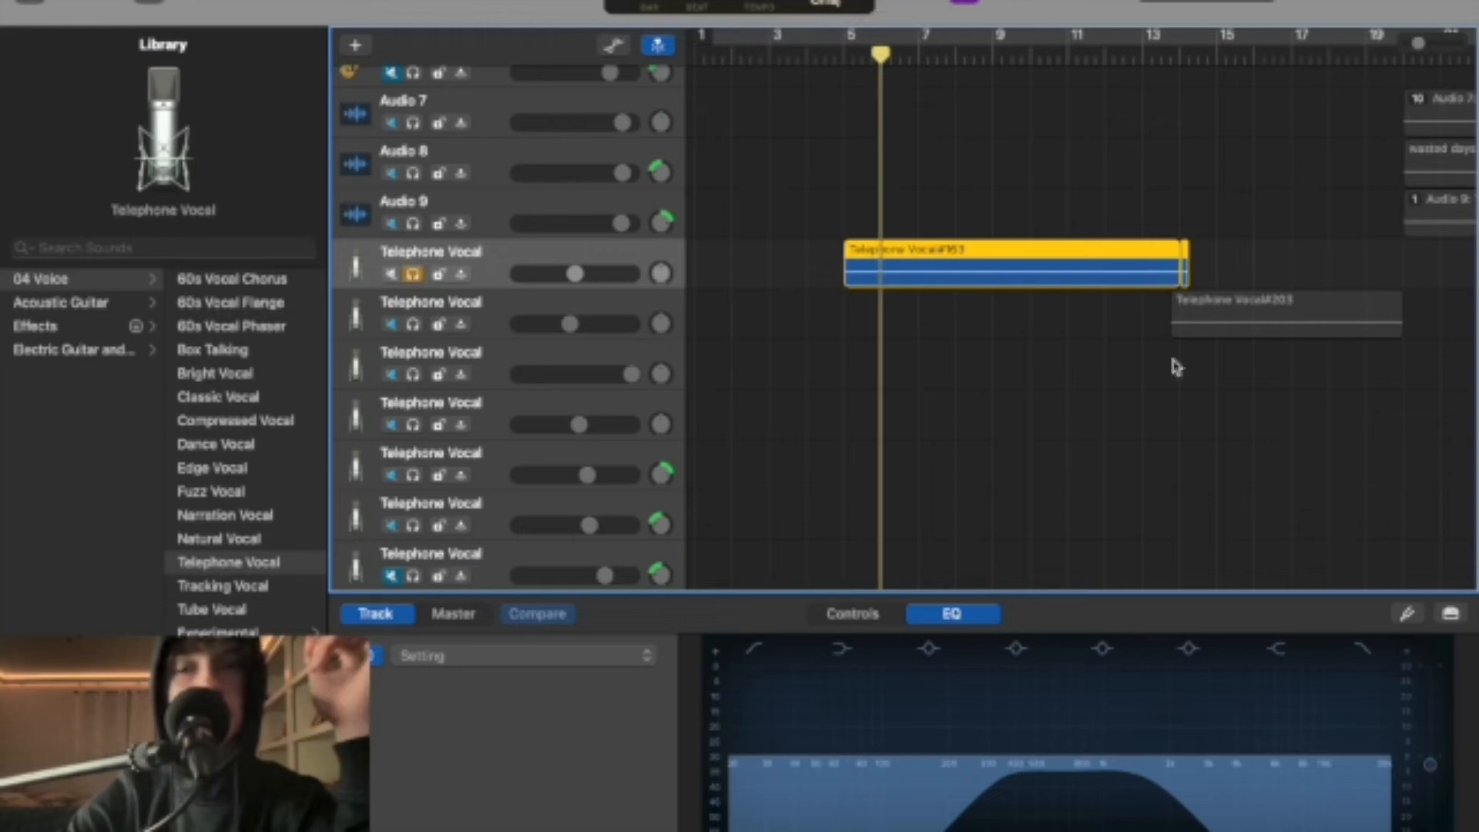
Turn off the lead vocal's high-cut, high-shelf, low-shelf, low-cut and second-lowest bell EQ bands and play it from bar 6
{"action": "left_click", "coordinate": [1363, 649]}
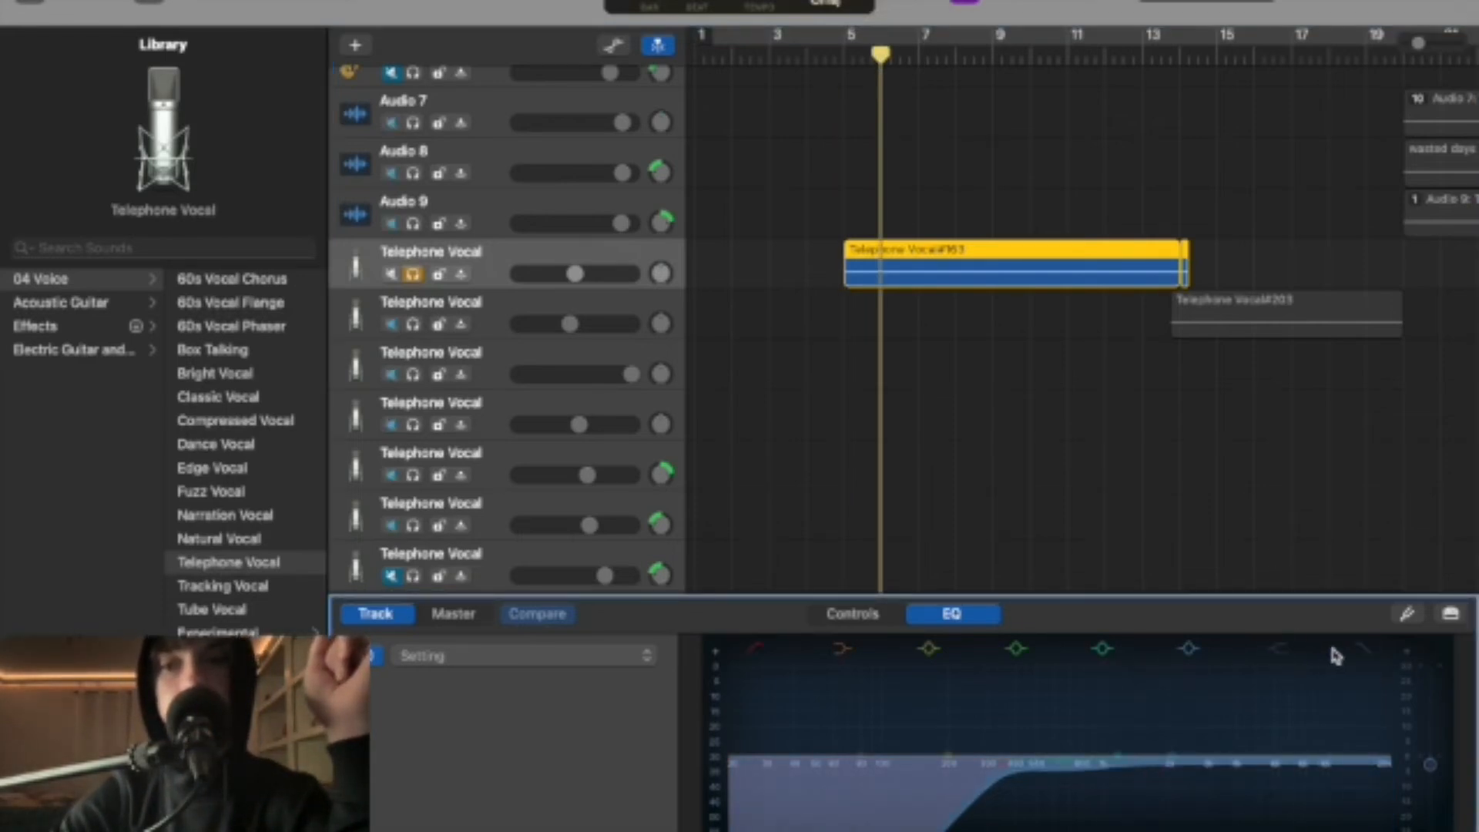
{"action": "left_click", "coordinate": [1361, 656]}
{"action": "left_click", "coordinate": [1284, 651]}
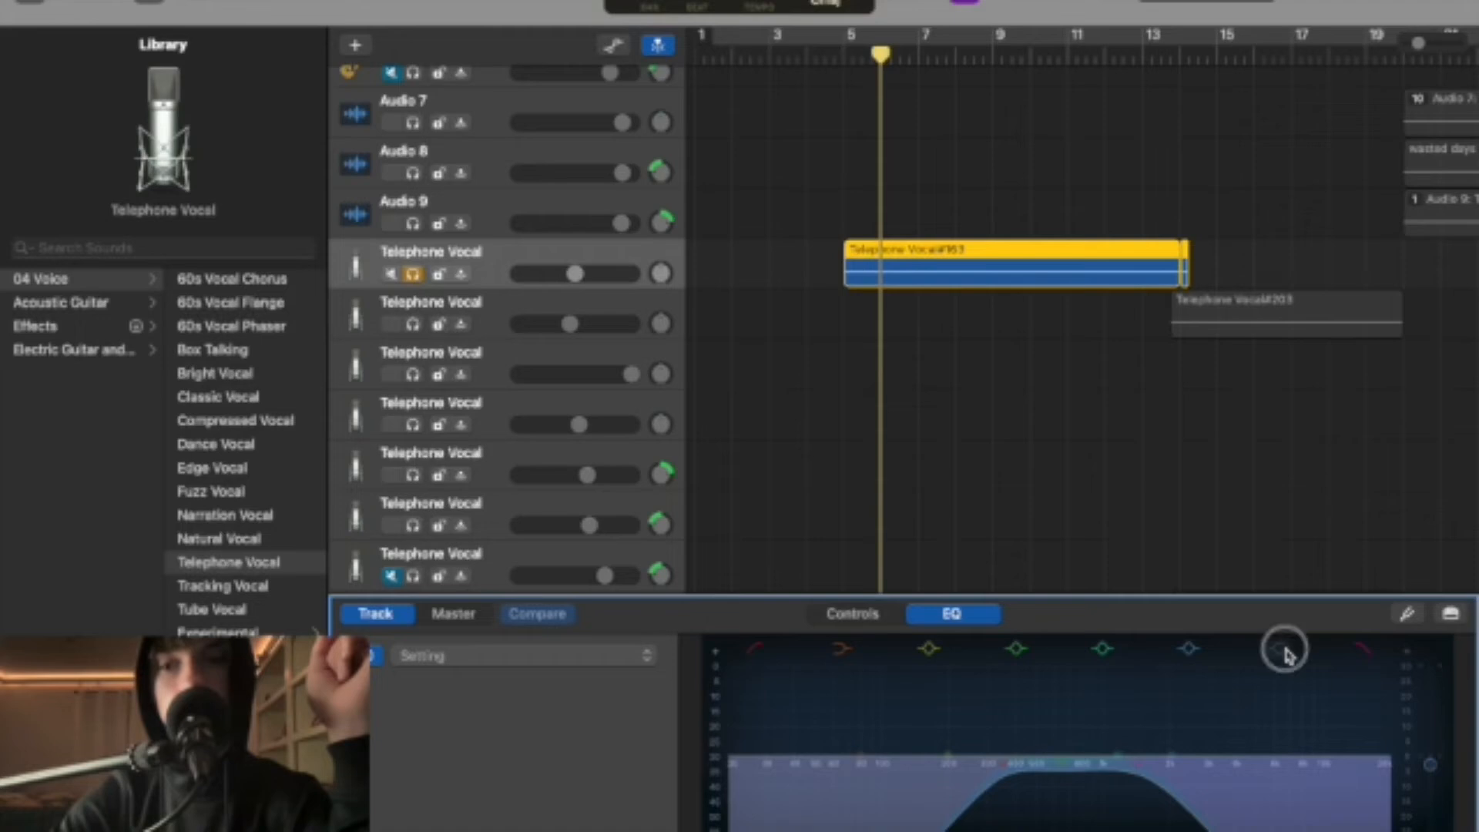
{"action": "left_click", "coordinate": [1360, 651]}
{"action": "left_click", "coordinate": [842, 650]}
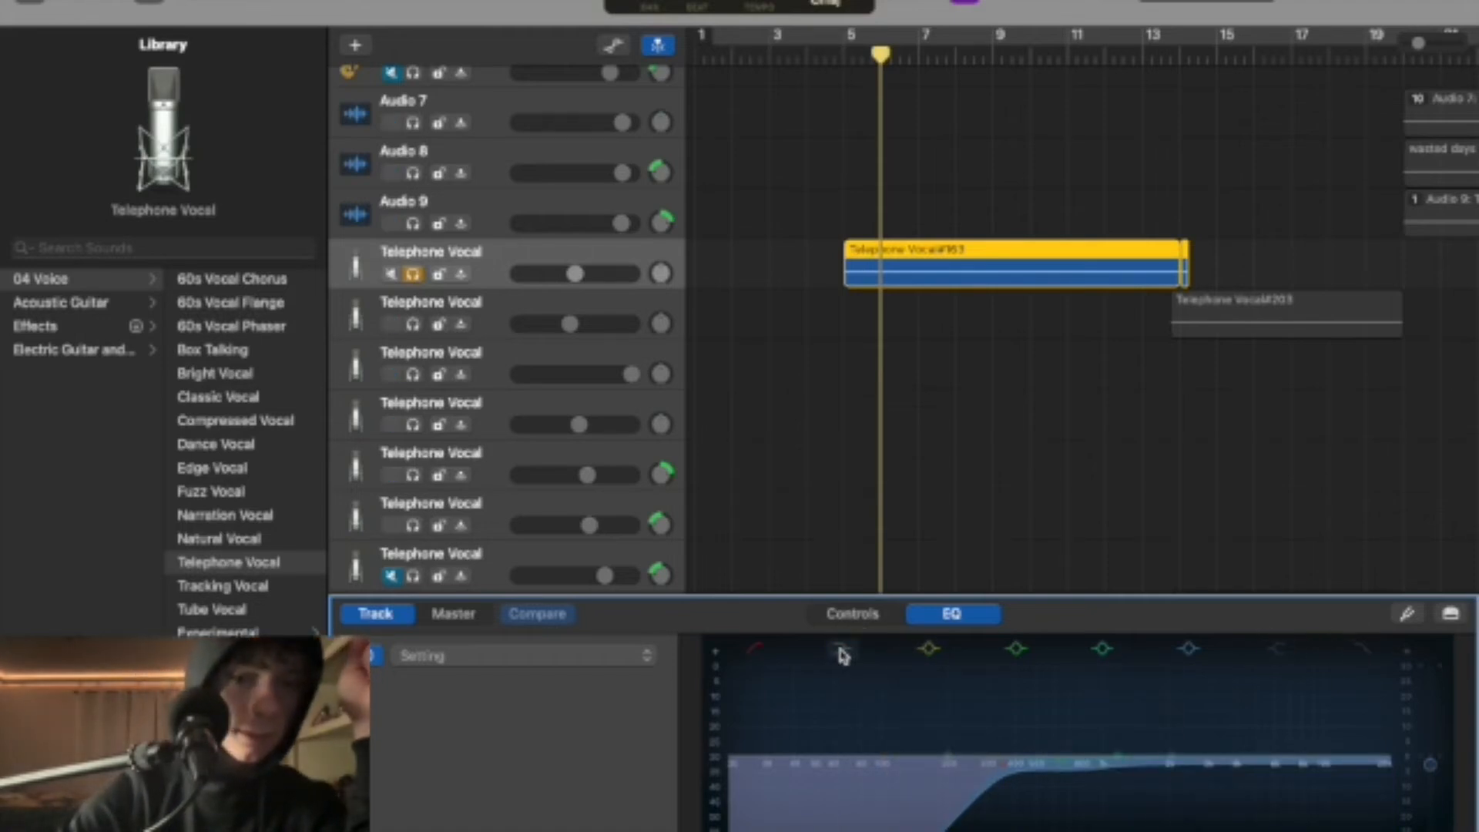
{"action": "left_click", "coordinate": [756, 649]}
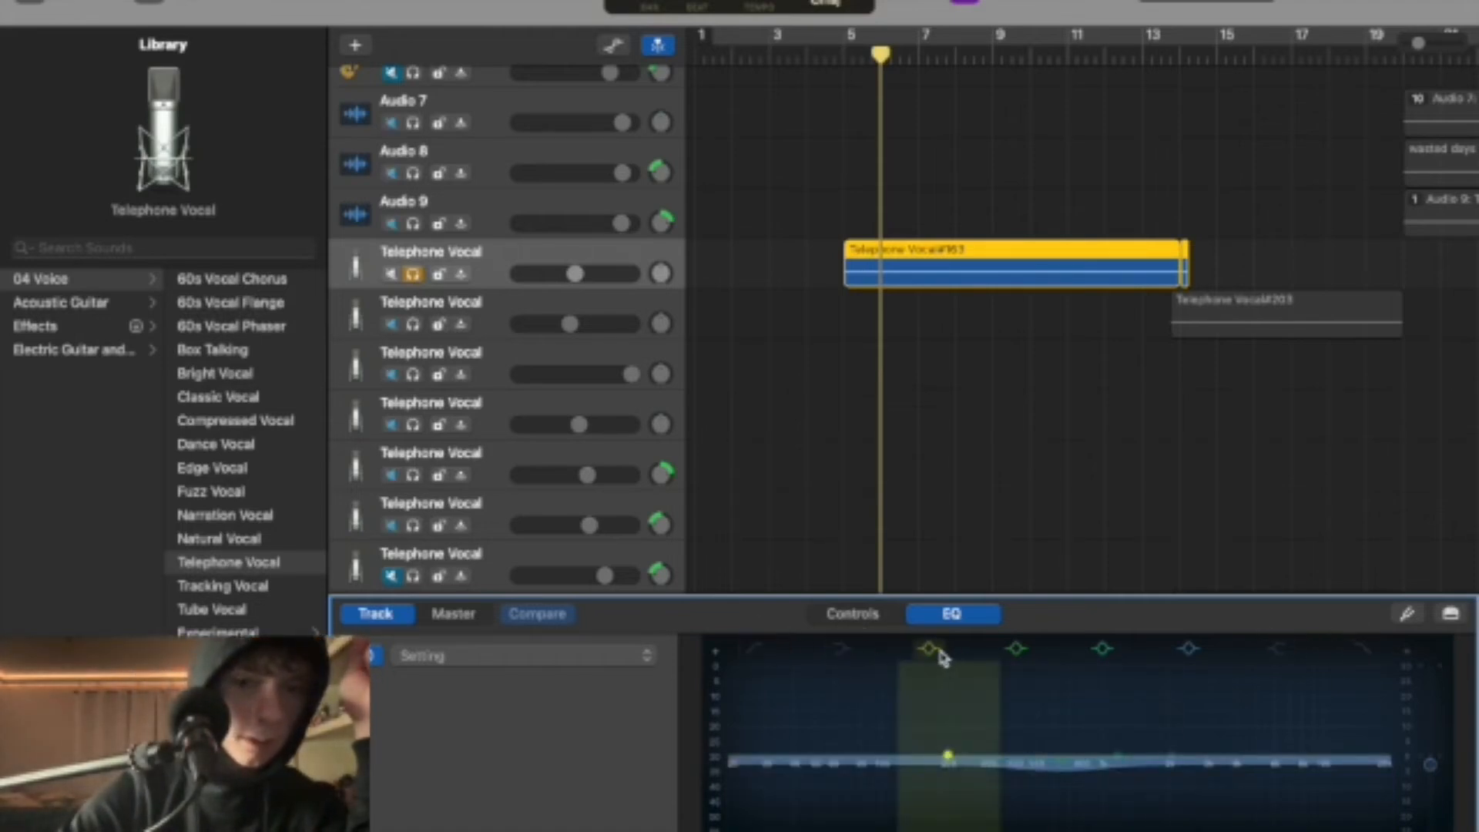
{"action": "left_click", "coordinate": [1016, 651]}
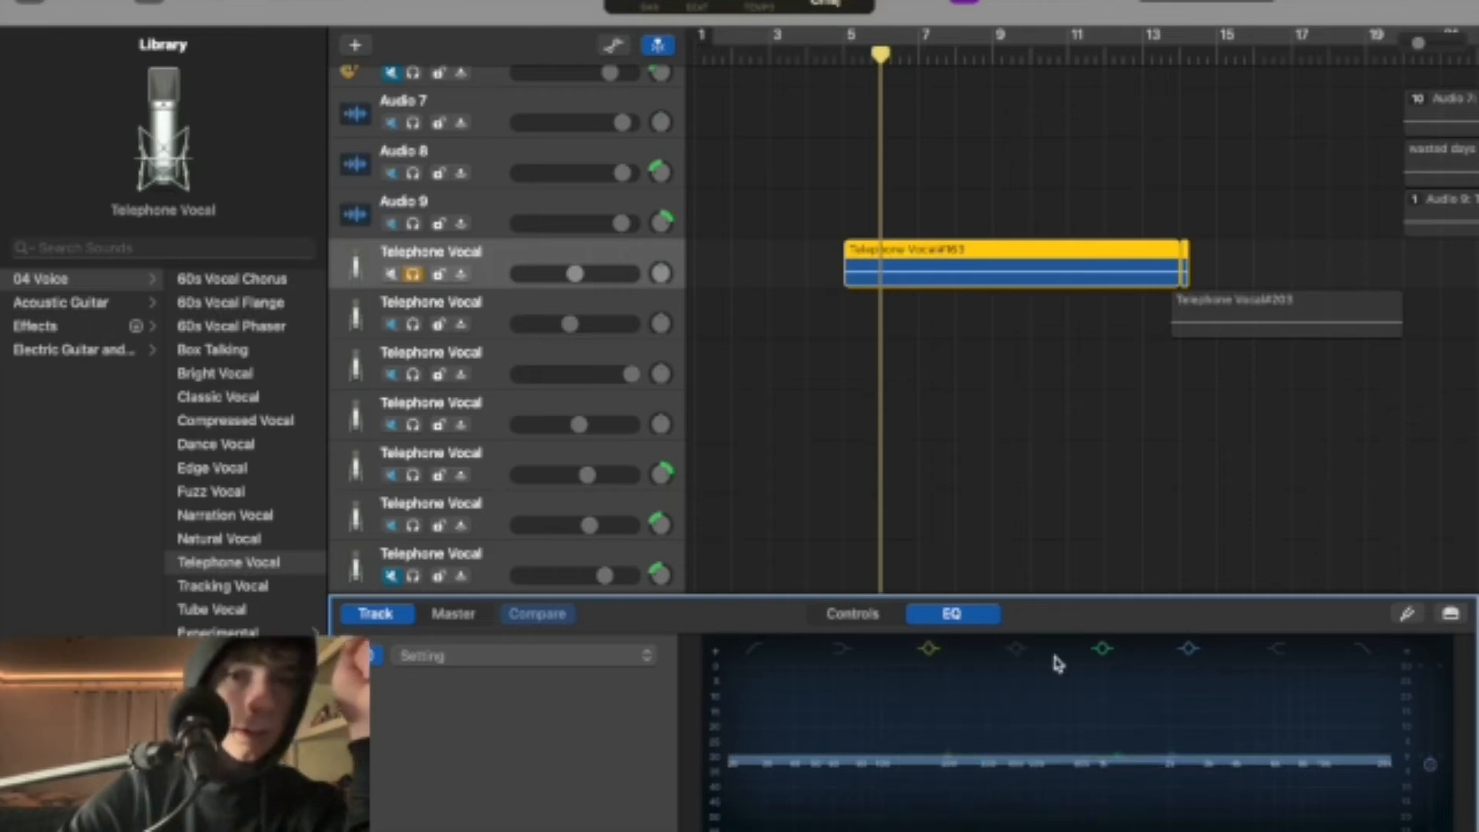
{"action": "left_click", "coordinate": [1115, 659]}
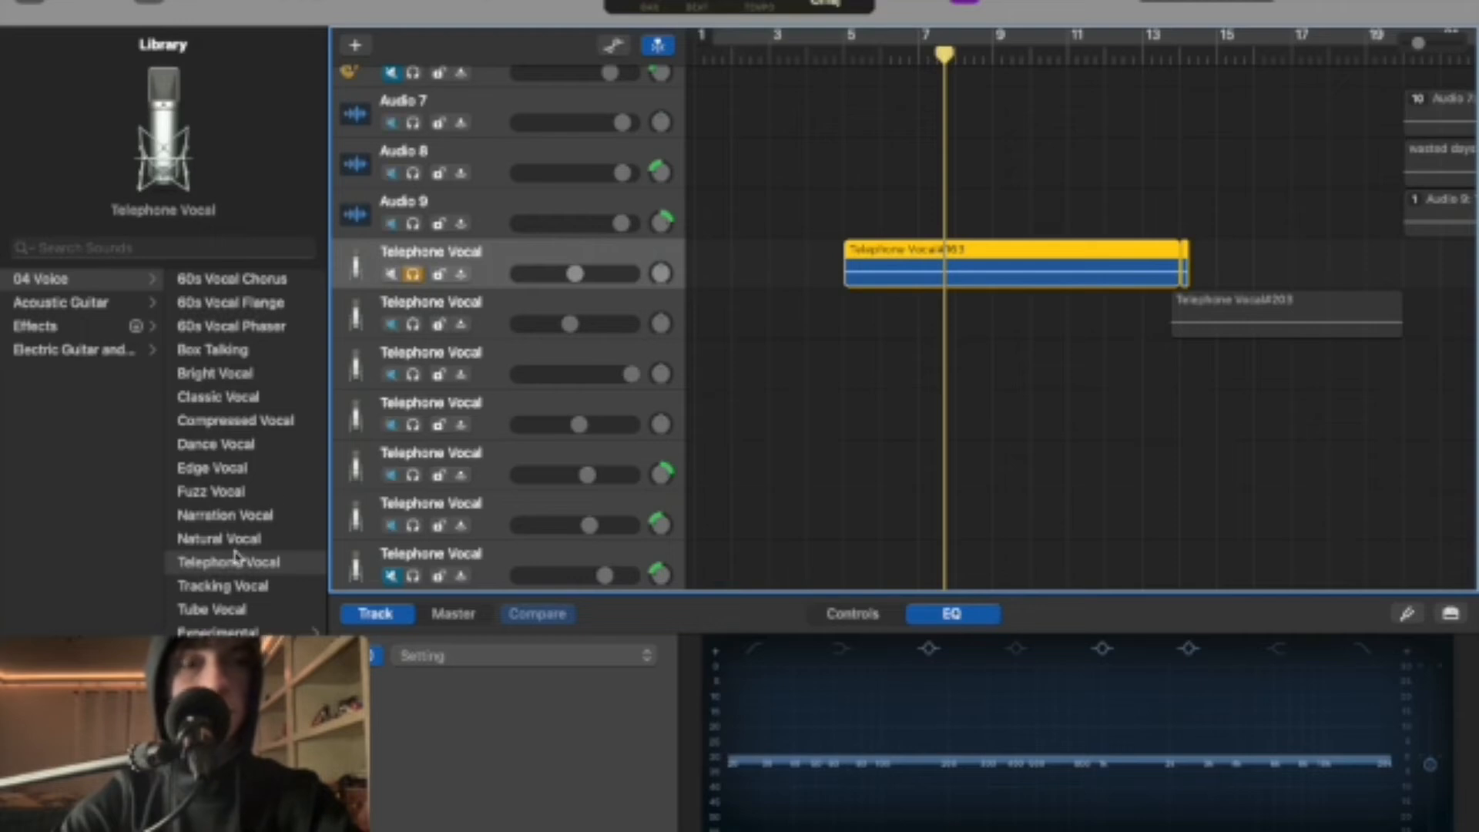
Turn on the lead vocal's low-cut and low-shelf EQ bands and replay it from bar 6 with the high-end bands off
{"action": "left_click", "coordinate": [881, 54]}
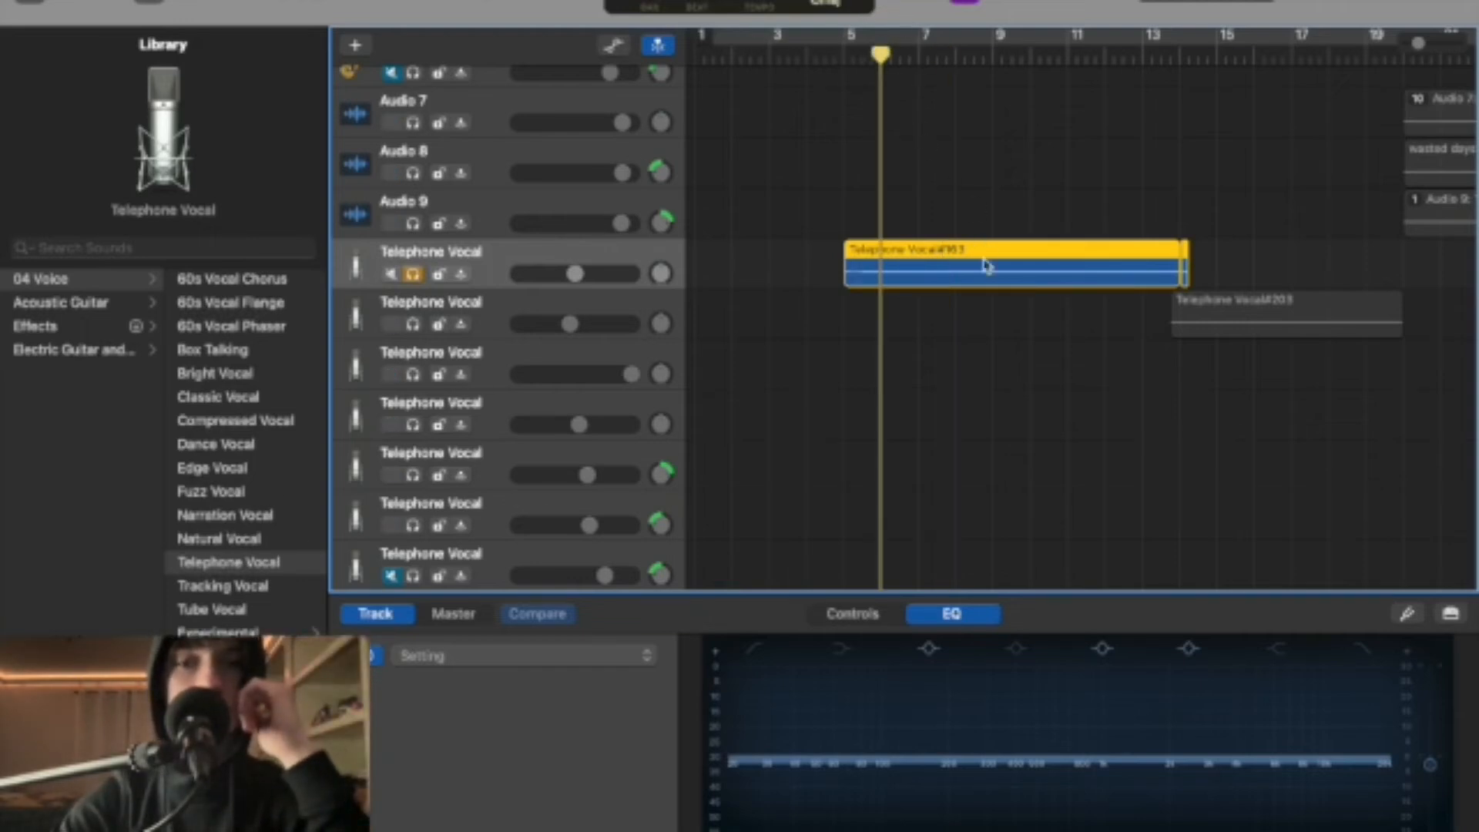
{"action": "left_click", "coordinate": [755, 649]}
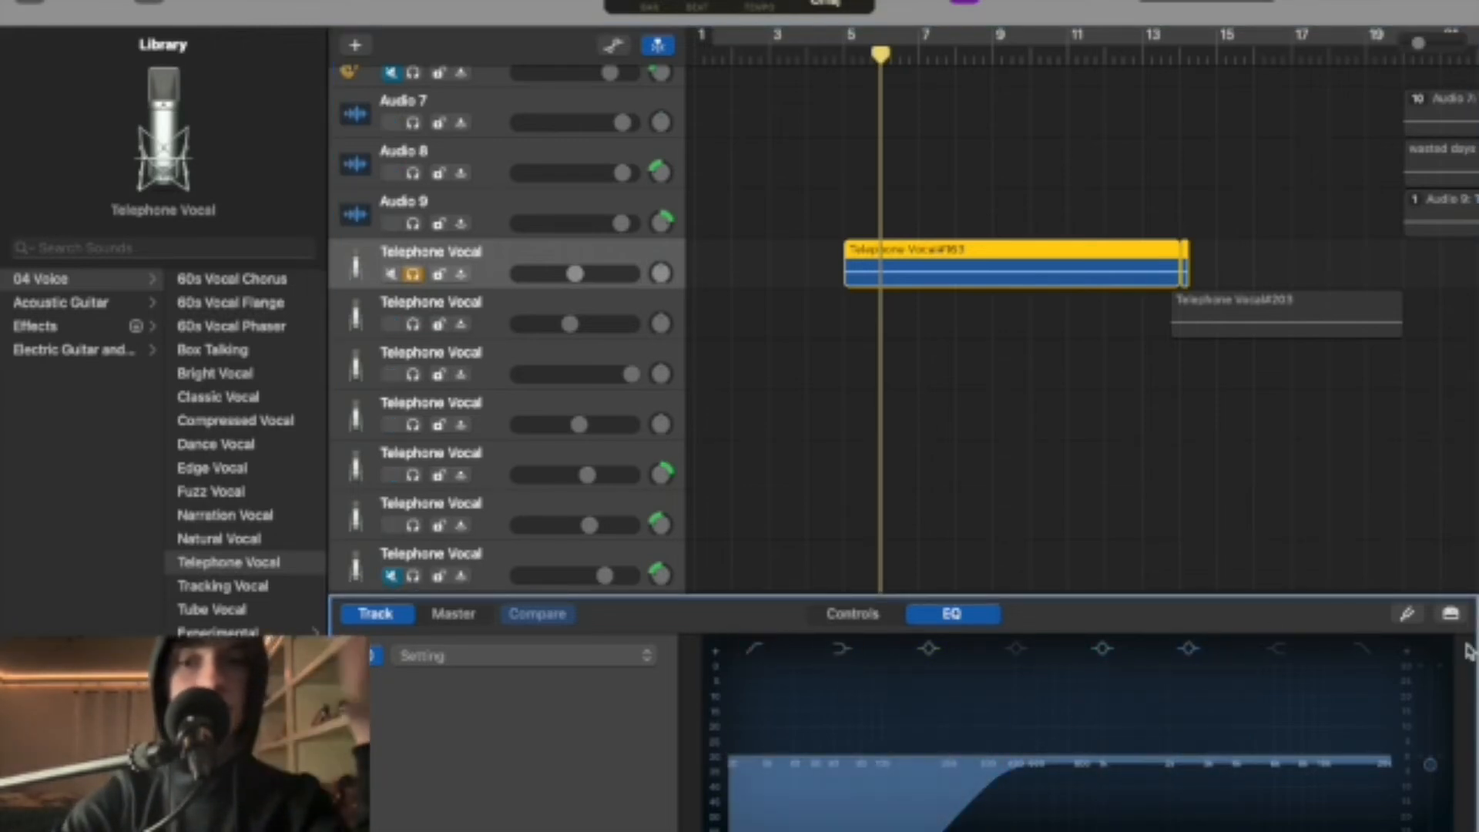
{"action": "left_click", "coordinate": [1368, 656]}
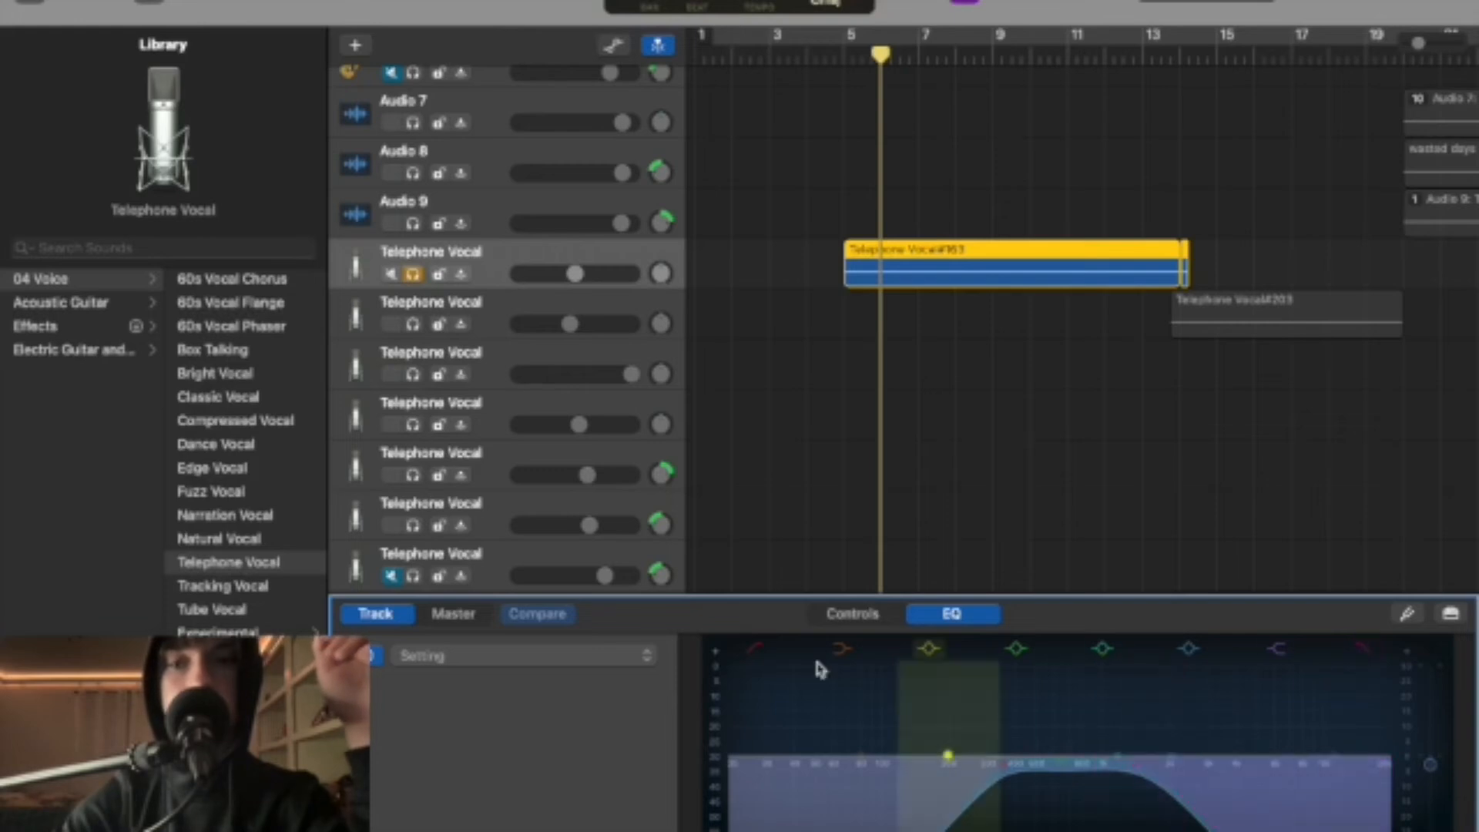
{"action": "left_click", "coordinate": [1277, 648]}
{"action": "left_click", "coordinate": [1360, 649]}
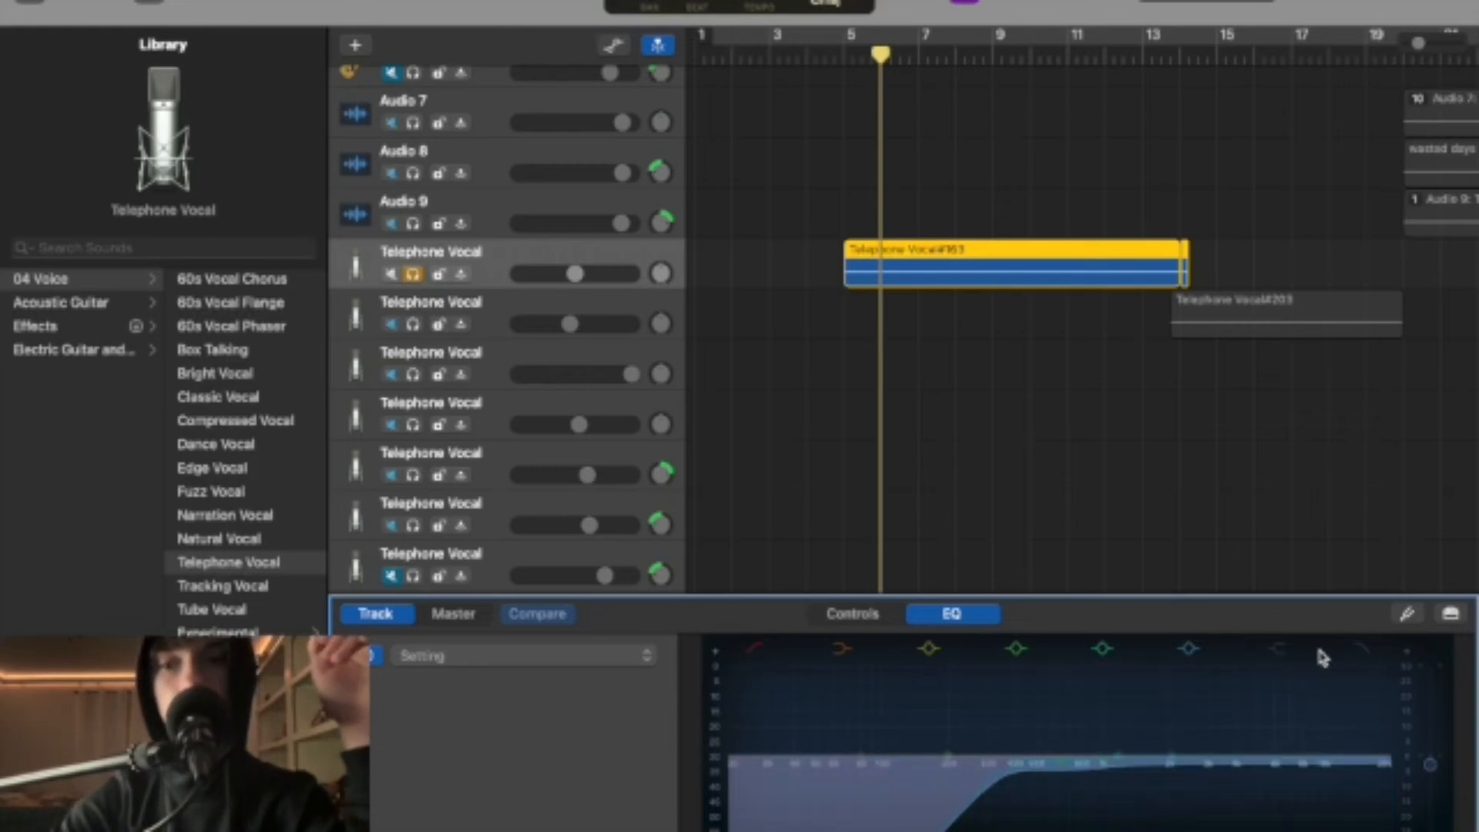
{"action": "left_click", "coordinate": [1017, 648]}
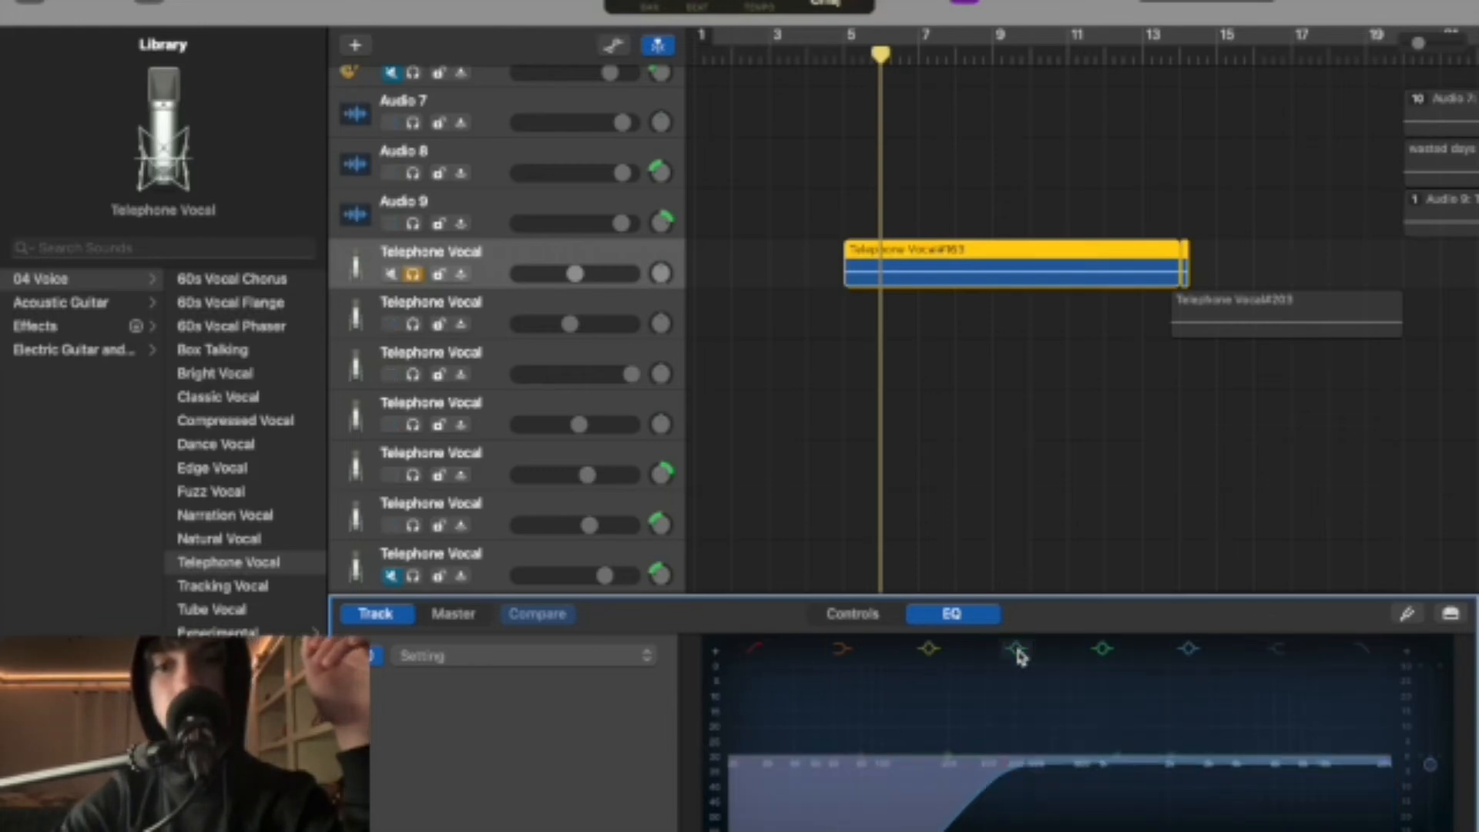
{"action": "key", "text": "space"}
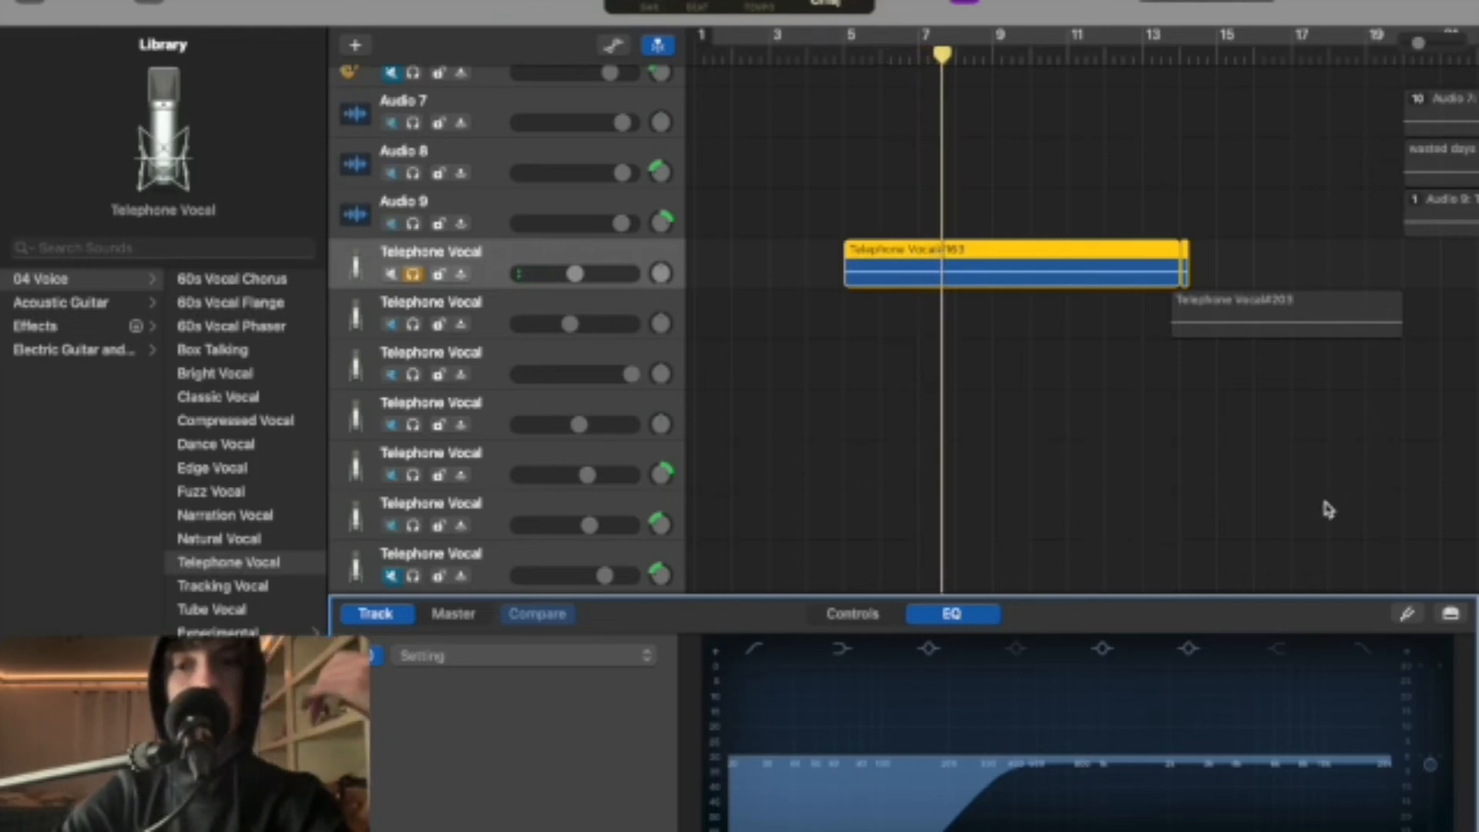
Turn the lead vocal's high-cut, high-shelf and second-lowest bell EQ bands back on and replay it from bar 7
{"action": "left_click", "coordinate": [1368, 652]}
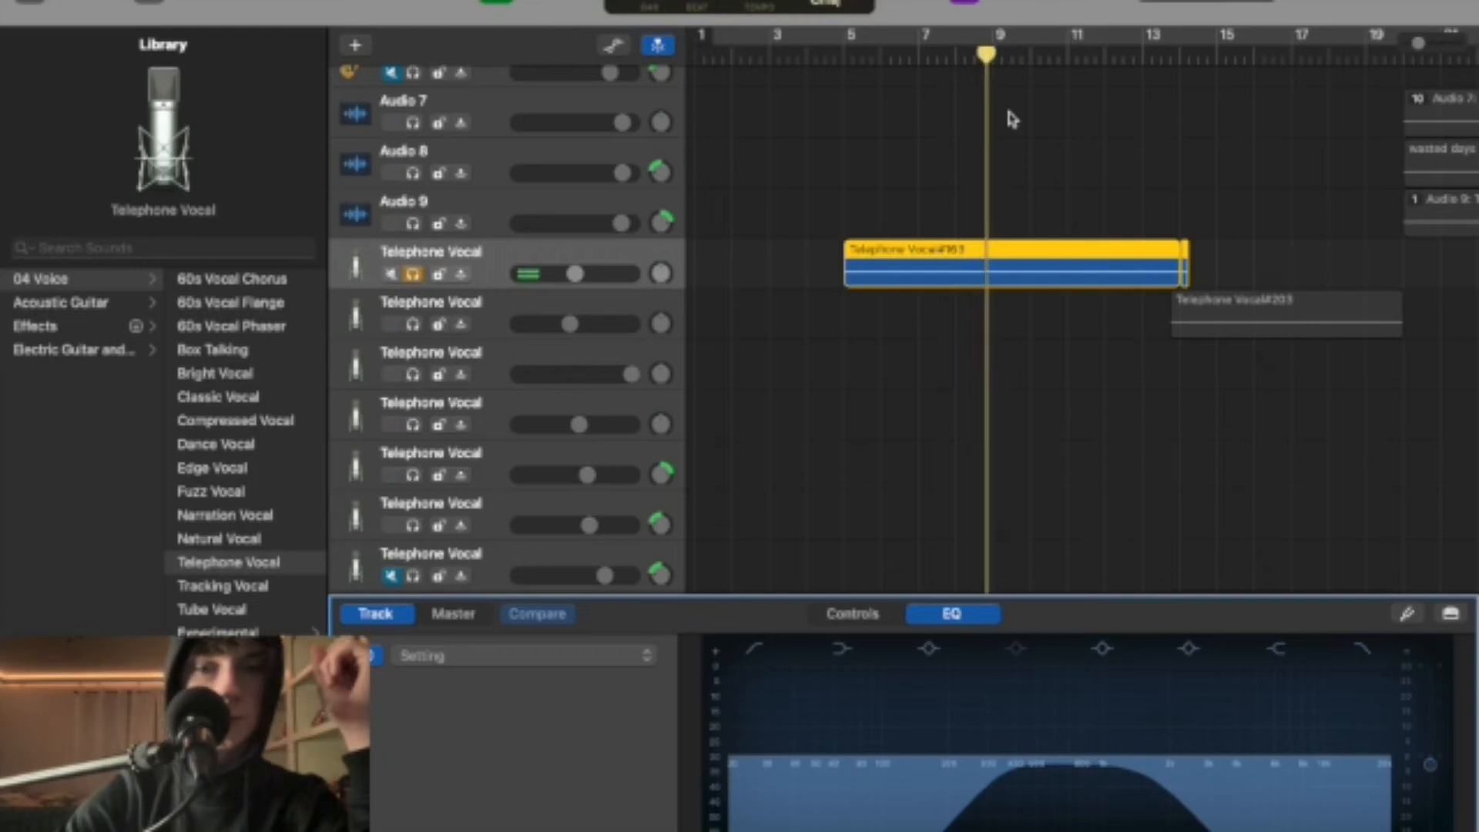
{"action": "key", "text": "space"}
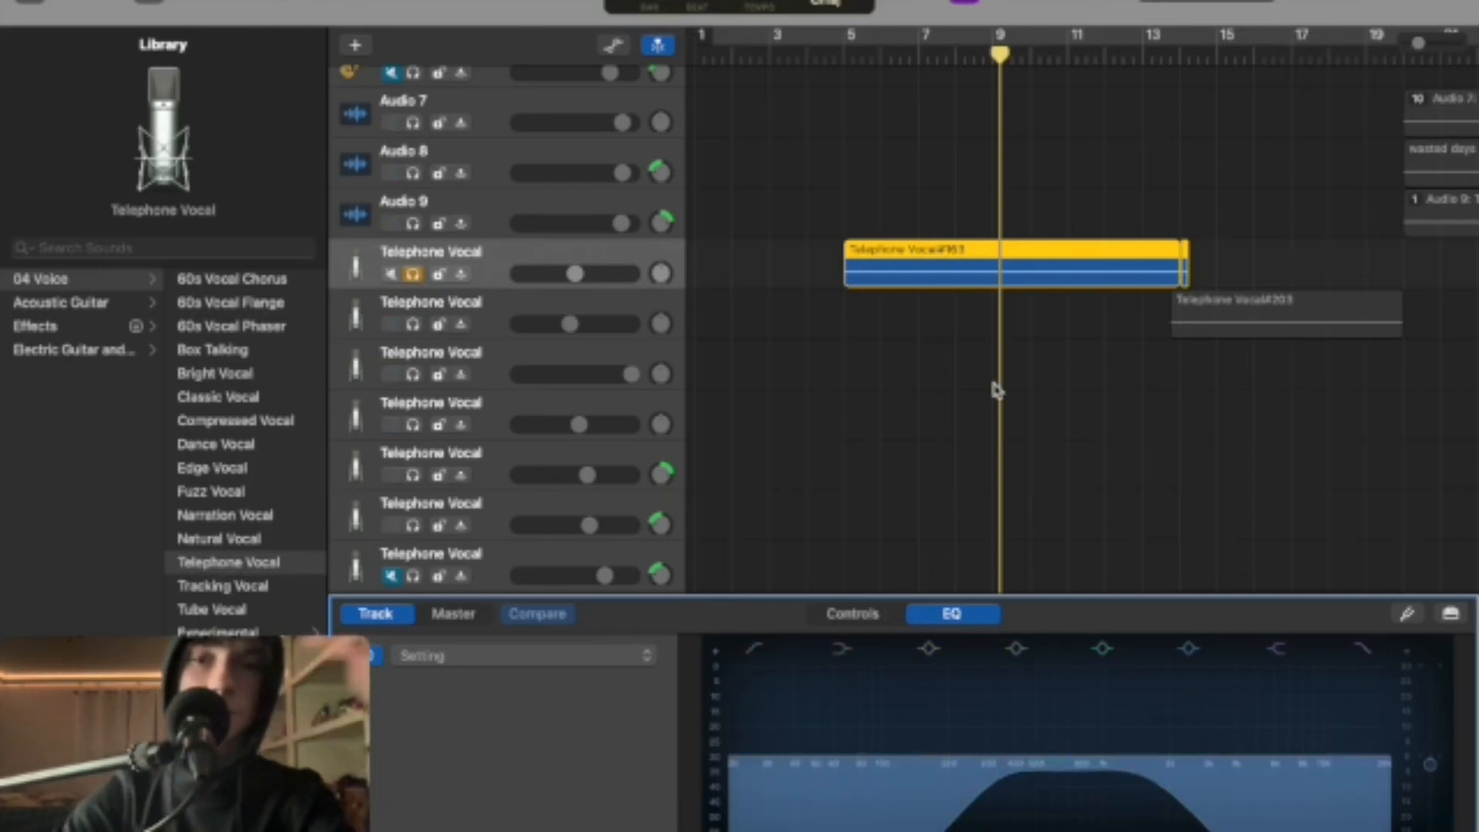
{"action": "left_click", "coordinate": [916, 59]}
{"action": "key", "text": "space"}
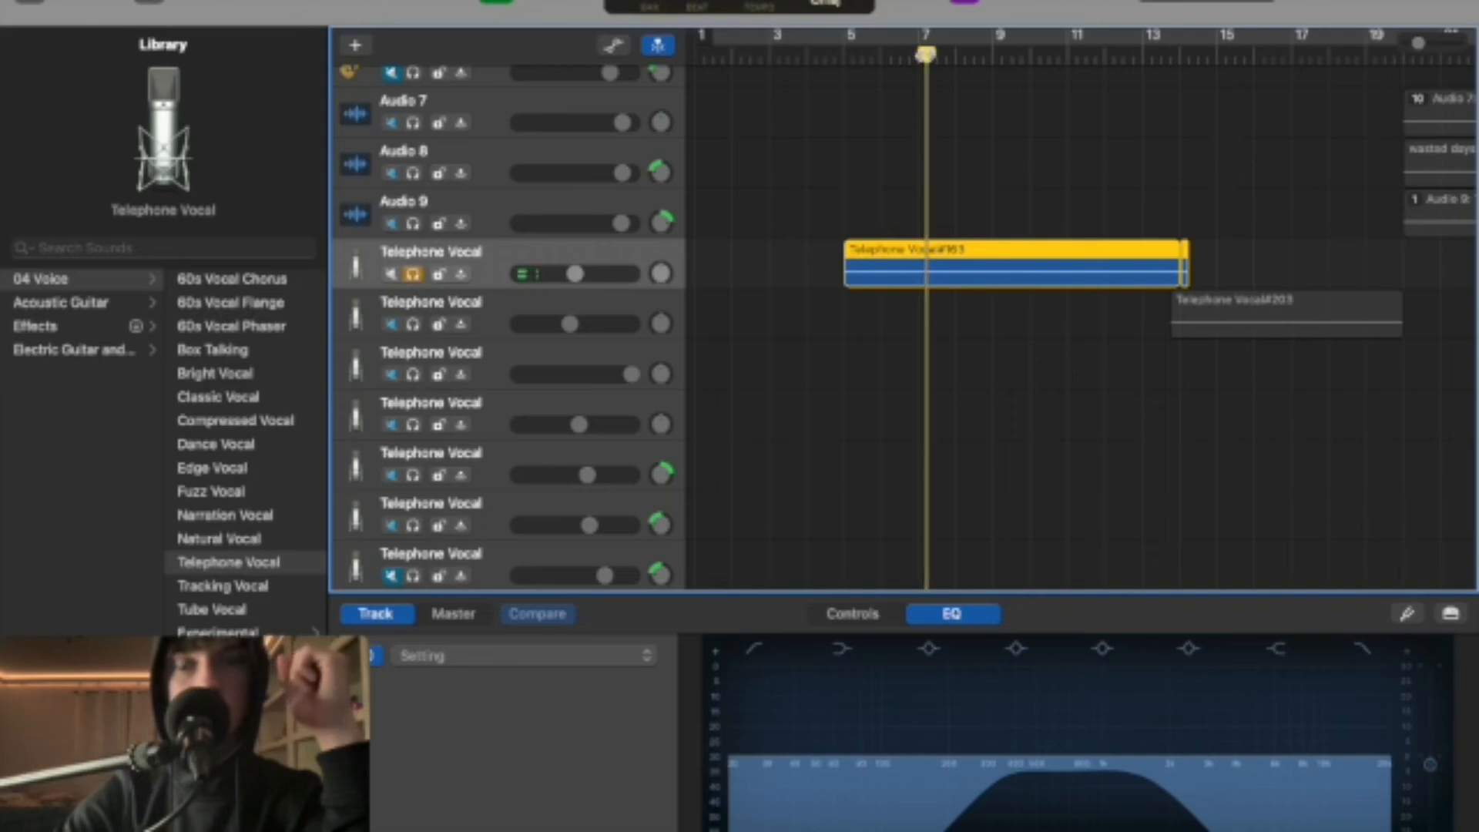
{"action": "key", "text": "space"}
Also solo the two Telephone Vocal tracks holding the Telephone Vocal#172.1 and Telephone Vocal#178 regions
{"action": "scroll", "coordinate": [774, 257], "scroll_direction": "down", "scroll_amount": 1}
{"action": "scroll", "coordinate": [774, 257], "scroll_direction": "down", "scroll_amount": 5}
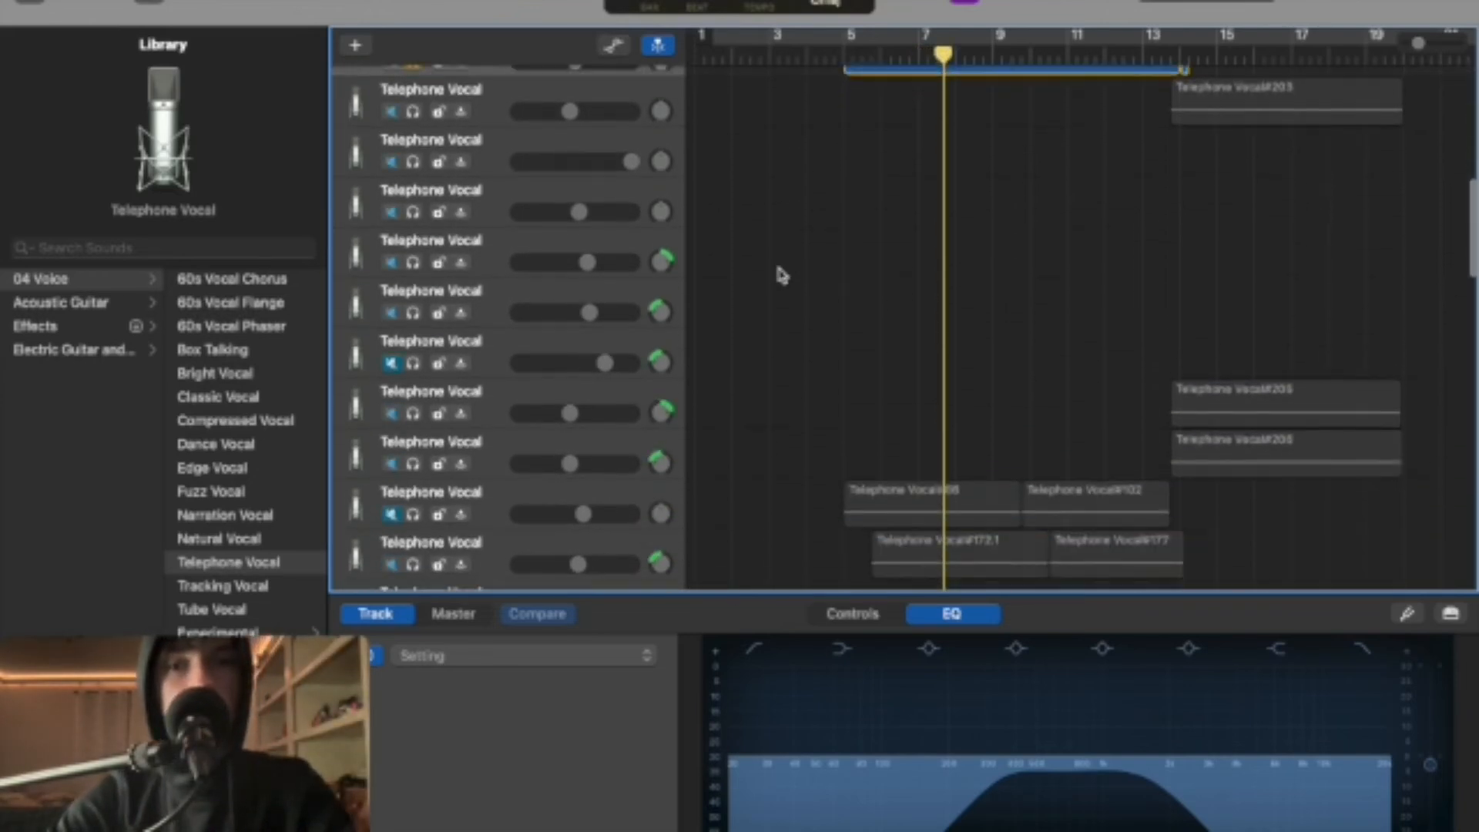
{"action": "left_click", "coordinate": [413, 524]}
{"action": "scroll", "coordinate": [505, 470], "scroll_direction": "down", "scroll_amount": 4}
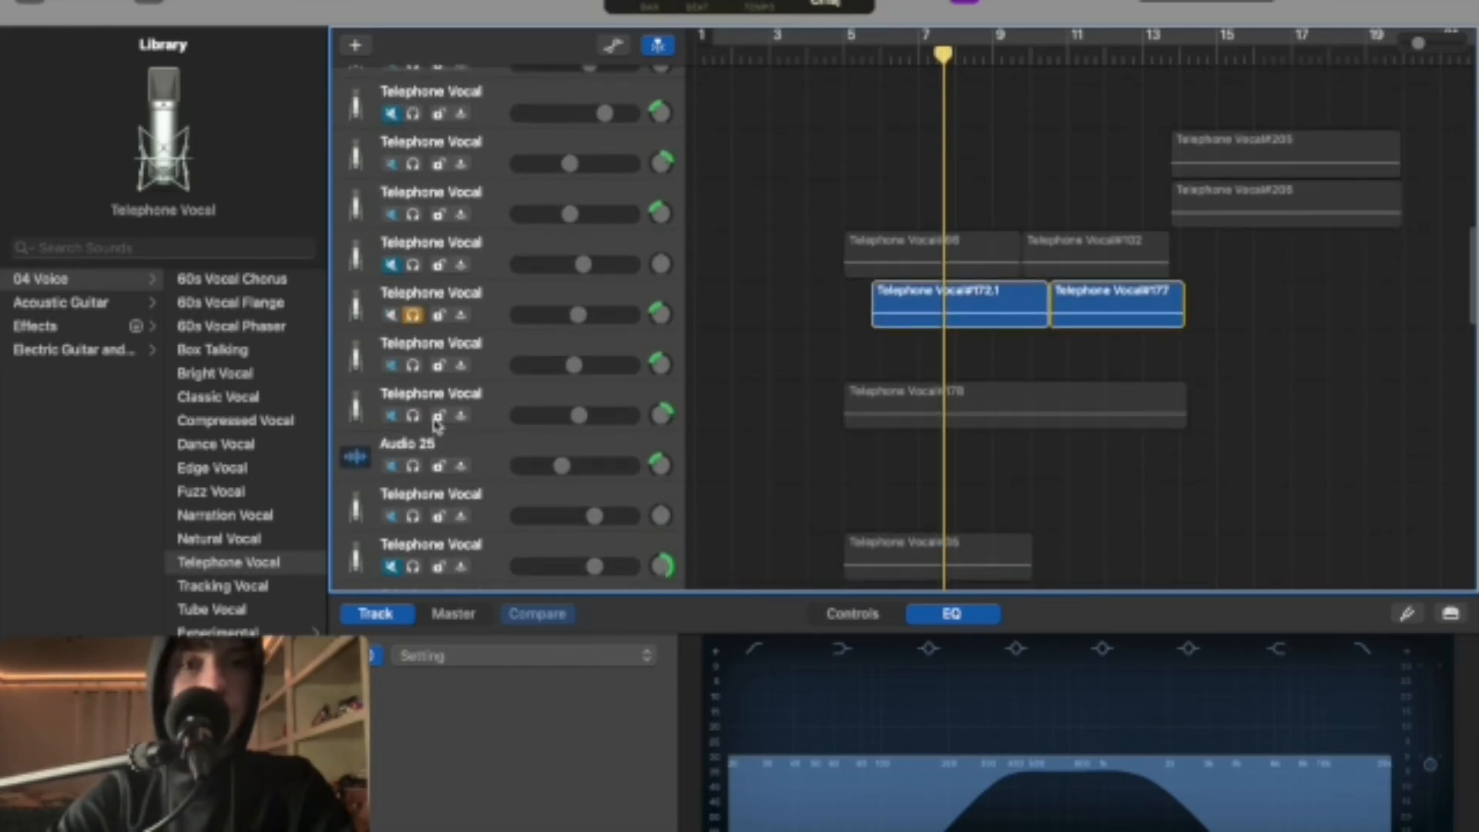
{"action": "left_click", "coordinate": [414, 417]}
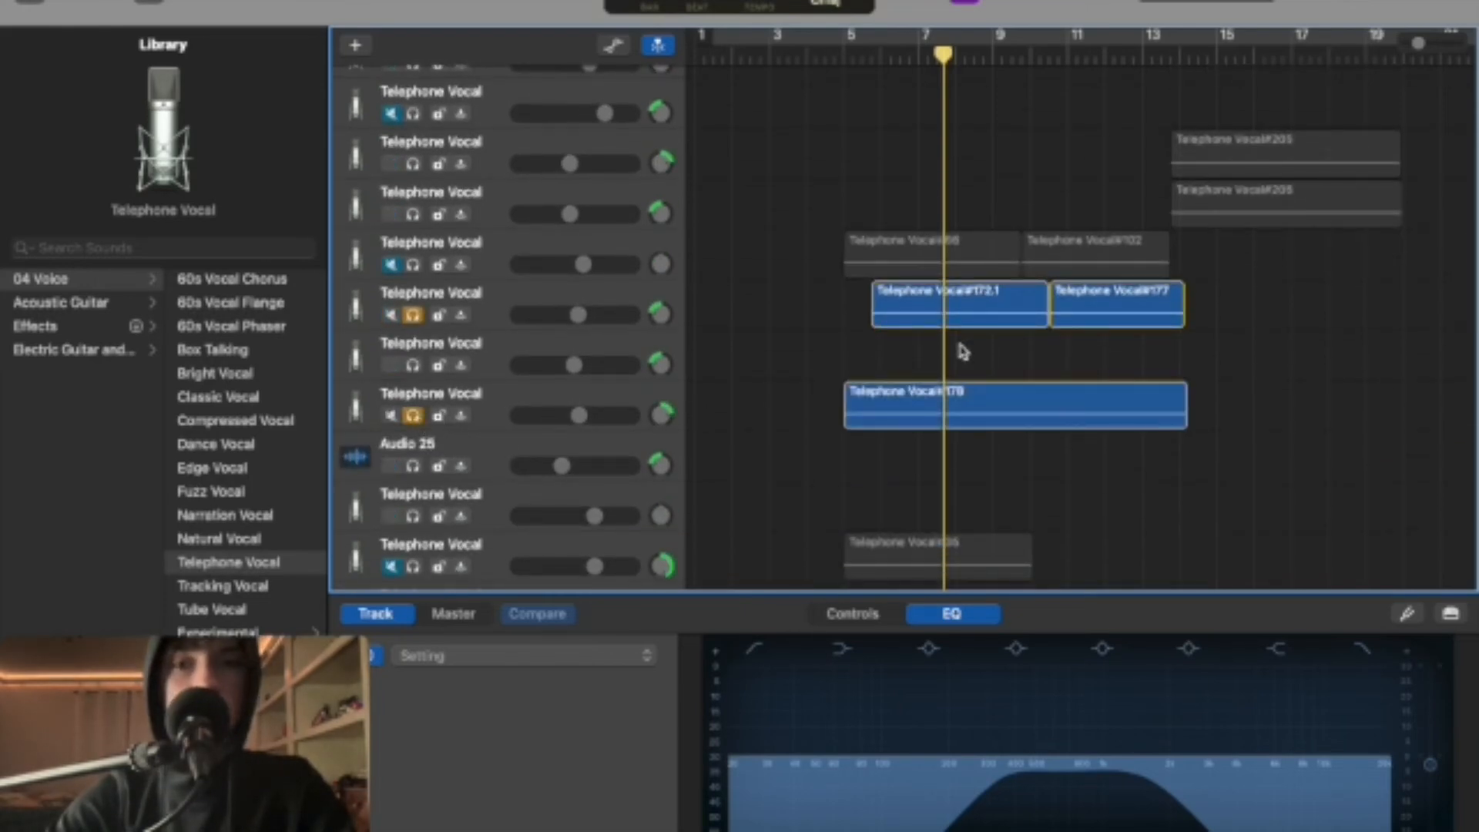
View the EQ of both additional soloed vocal tracks and play all soloed vocals together from bar 6
{"action": "left_click", "coordinate": [490, 322]}
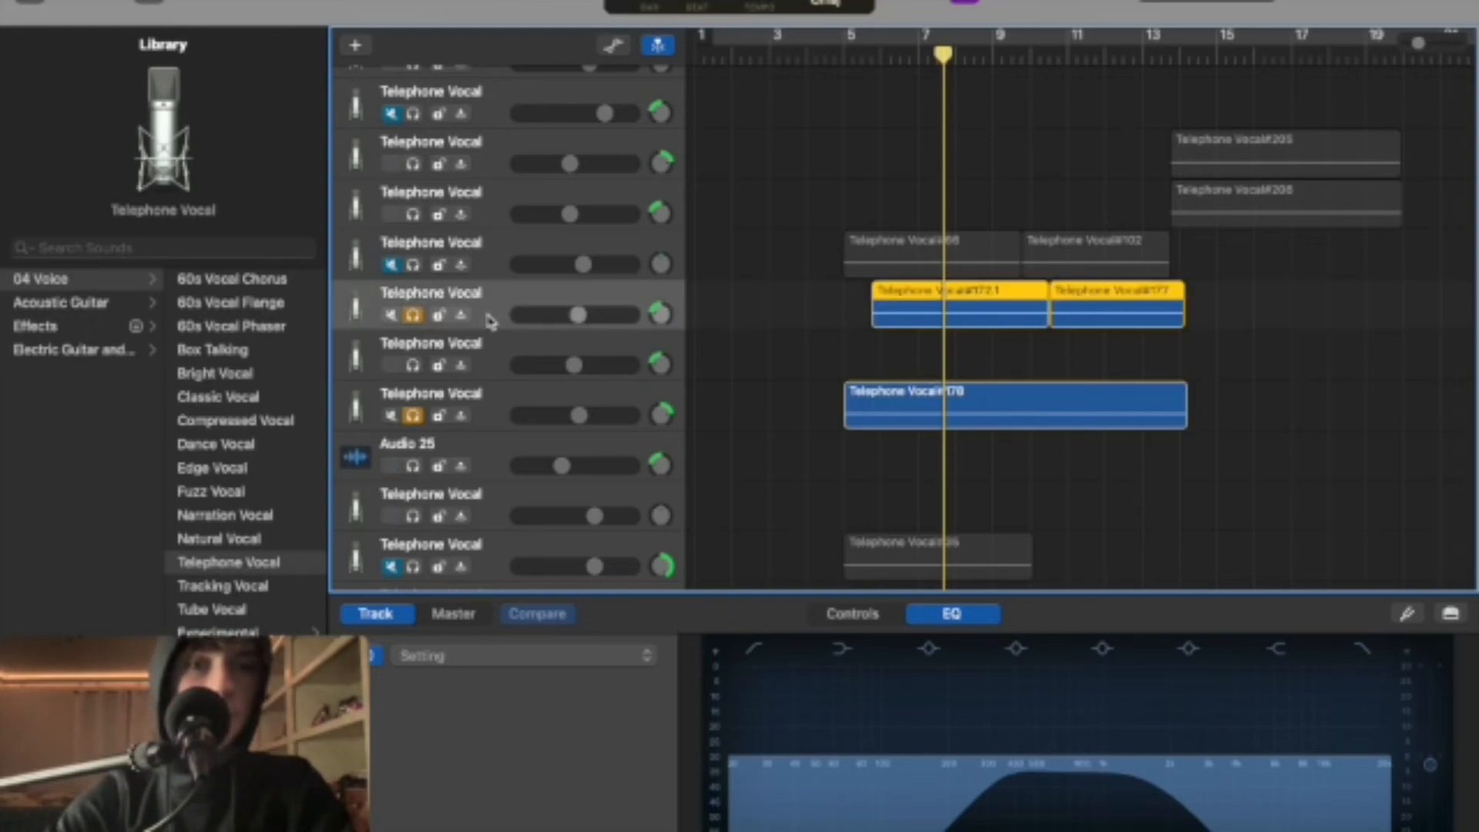
{"action": "left_click", "coordinate": [490, 427]}
{"action": "left_click", "coordinate": [878, 57]}
{"action": "key", "text": "space"}
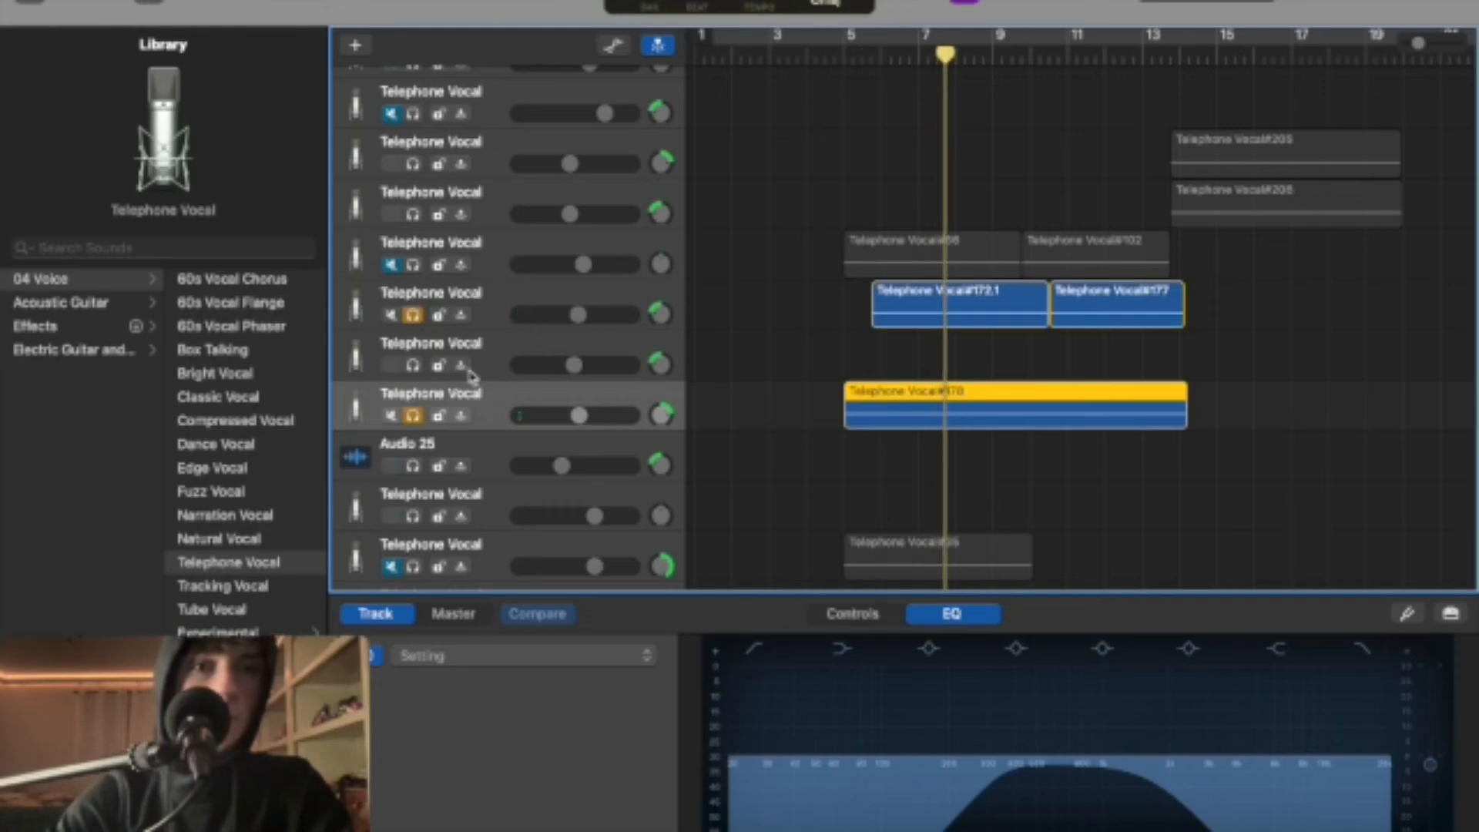
End the solo of the two additional vocal tracks and of the lead vocal track below Audio 9
{"action": "left_click", "coordinate": [414, 416]}
{"action": "left_click", "coordinate": [414, 314]}
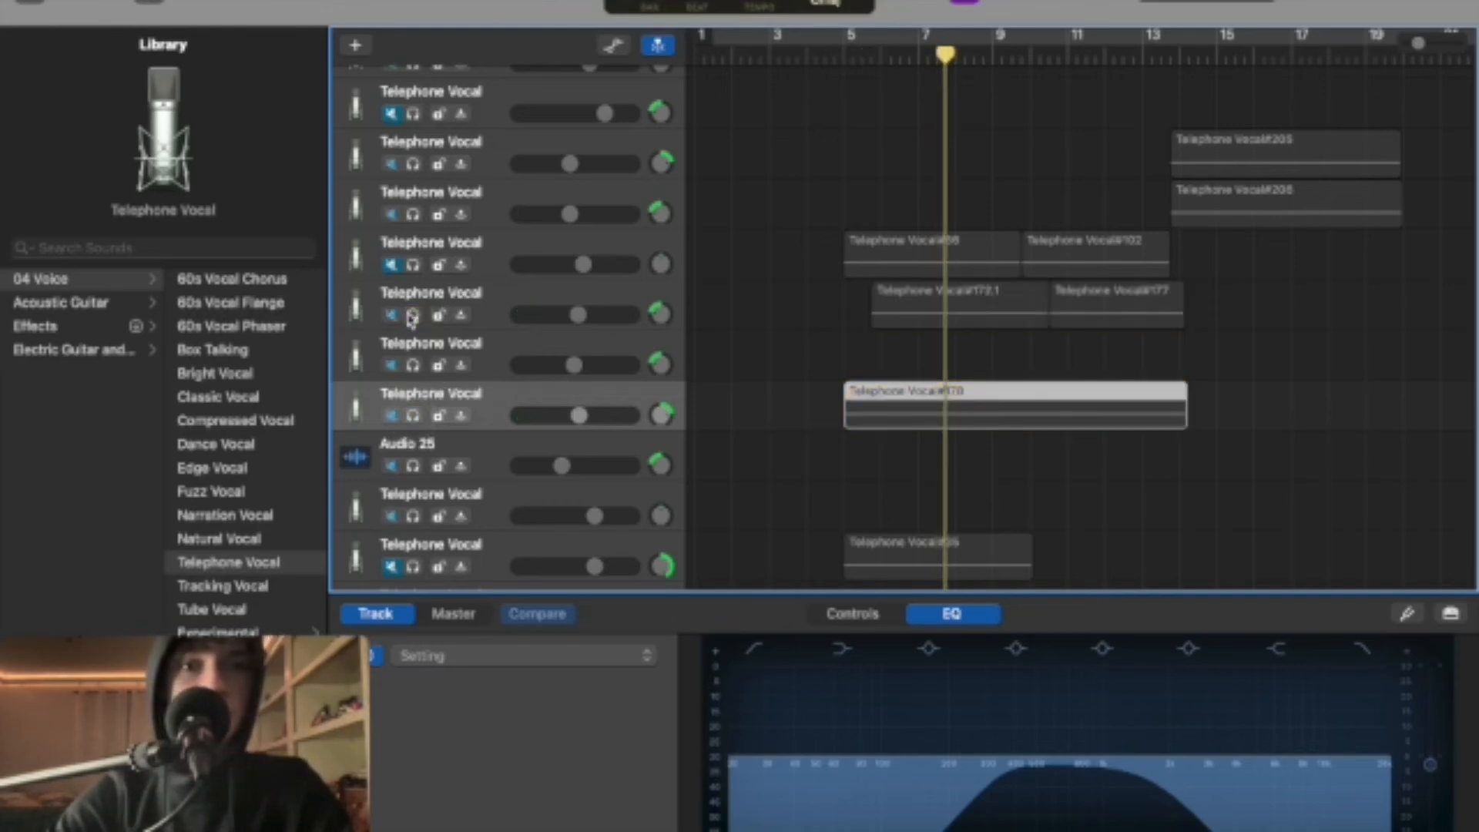
{"action": "scroll", "coordinate": [465, 312], "scroll_direction": "up", "scroll_amount": 10}
{"action": "scroll", "coordinate": [464, 312], "scroll_direction": "up", "scroll_amount": 2}
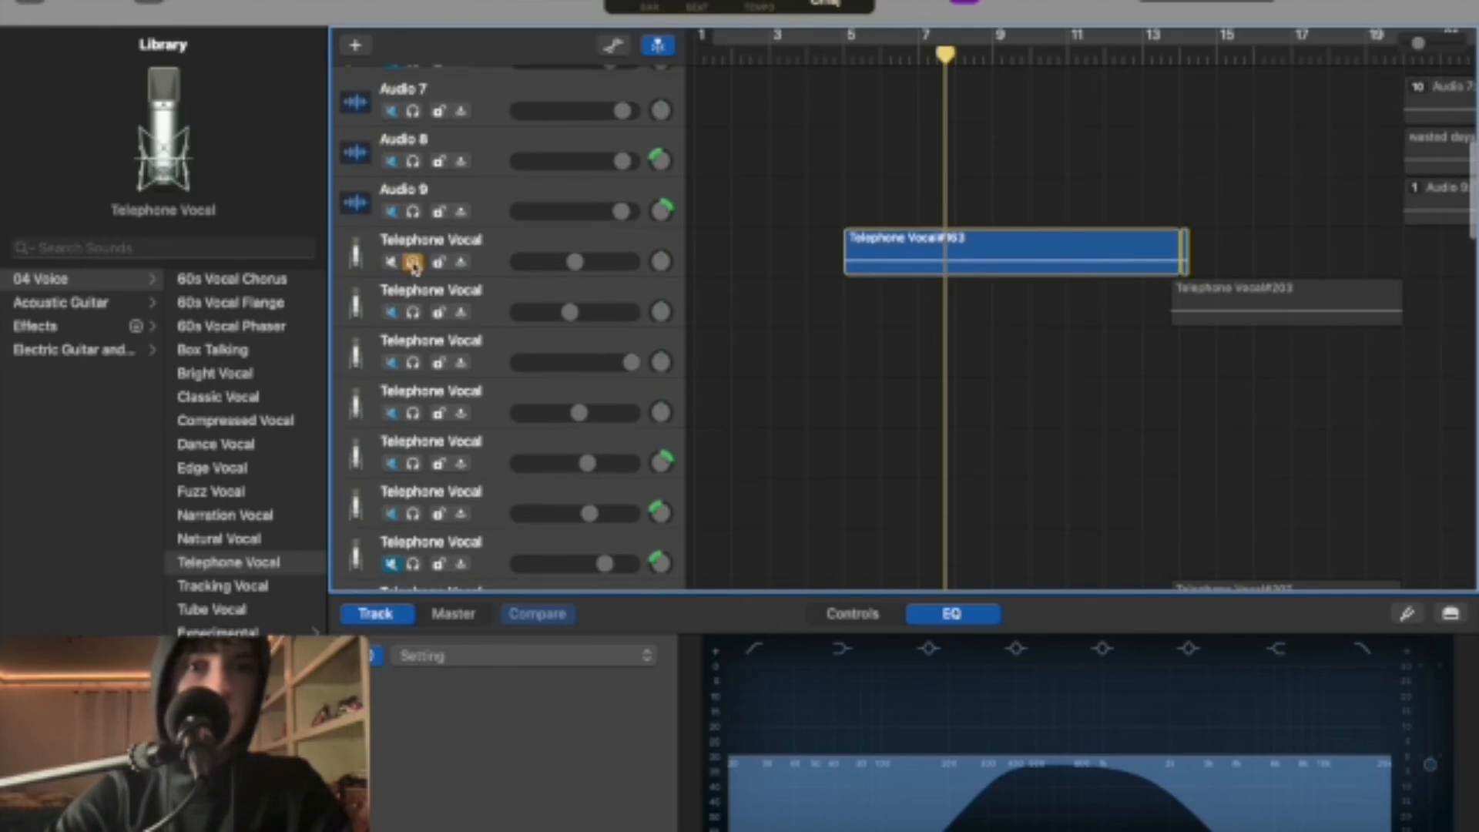
{"action": "left_click", "coordinate": [414, 263]}
Place the playhead at the end of the Telephone Vocal#203 region
{"action": "scroll", "coordinate": [779, 198], "scroll_direction": "right", "scroll_amount": 5}
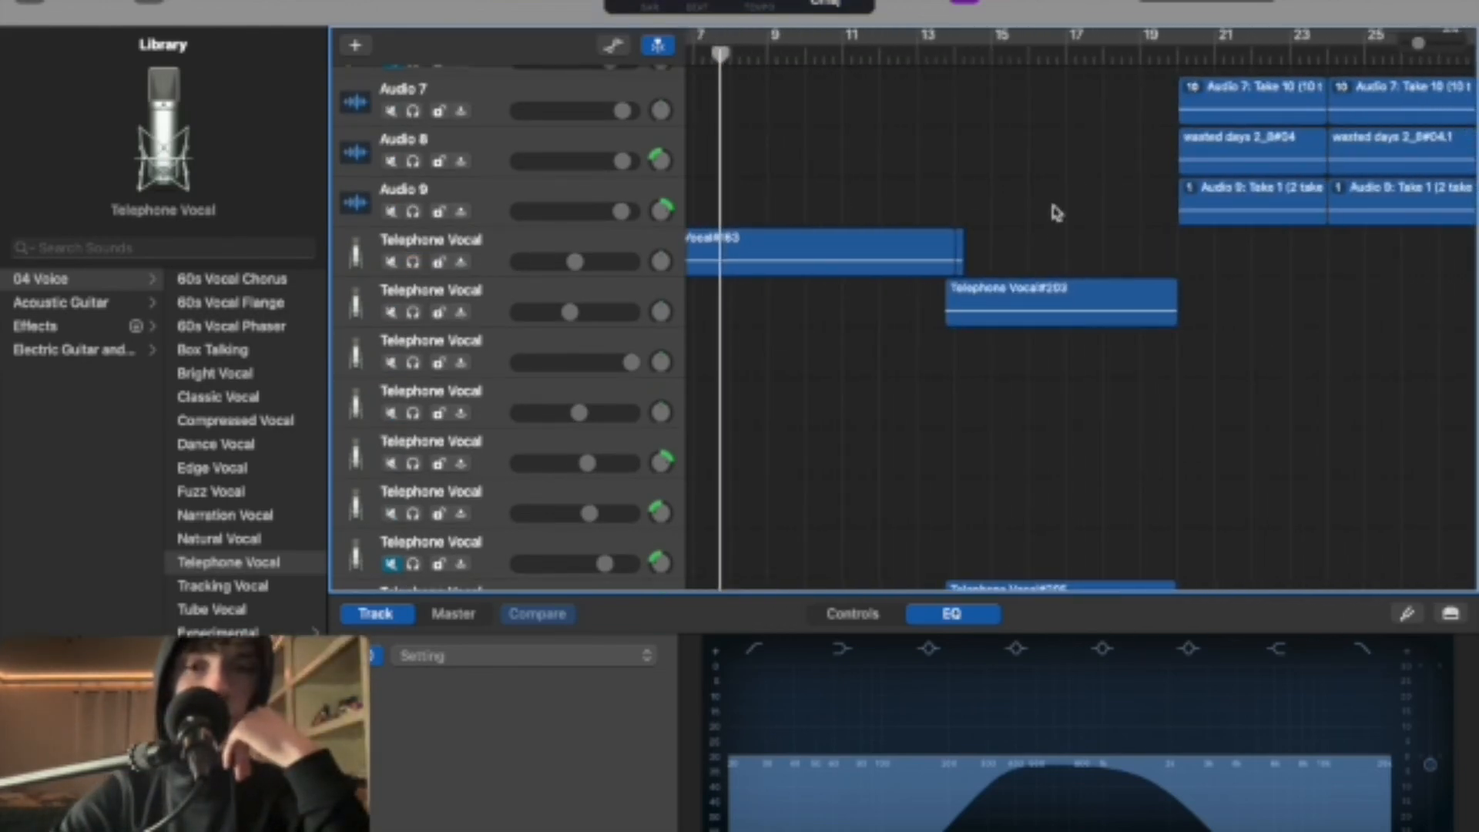
{"action": "scroll", "coordinate": [1022, 241], "scroll_direction": "down", "scroll_amount": 3}
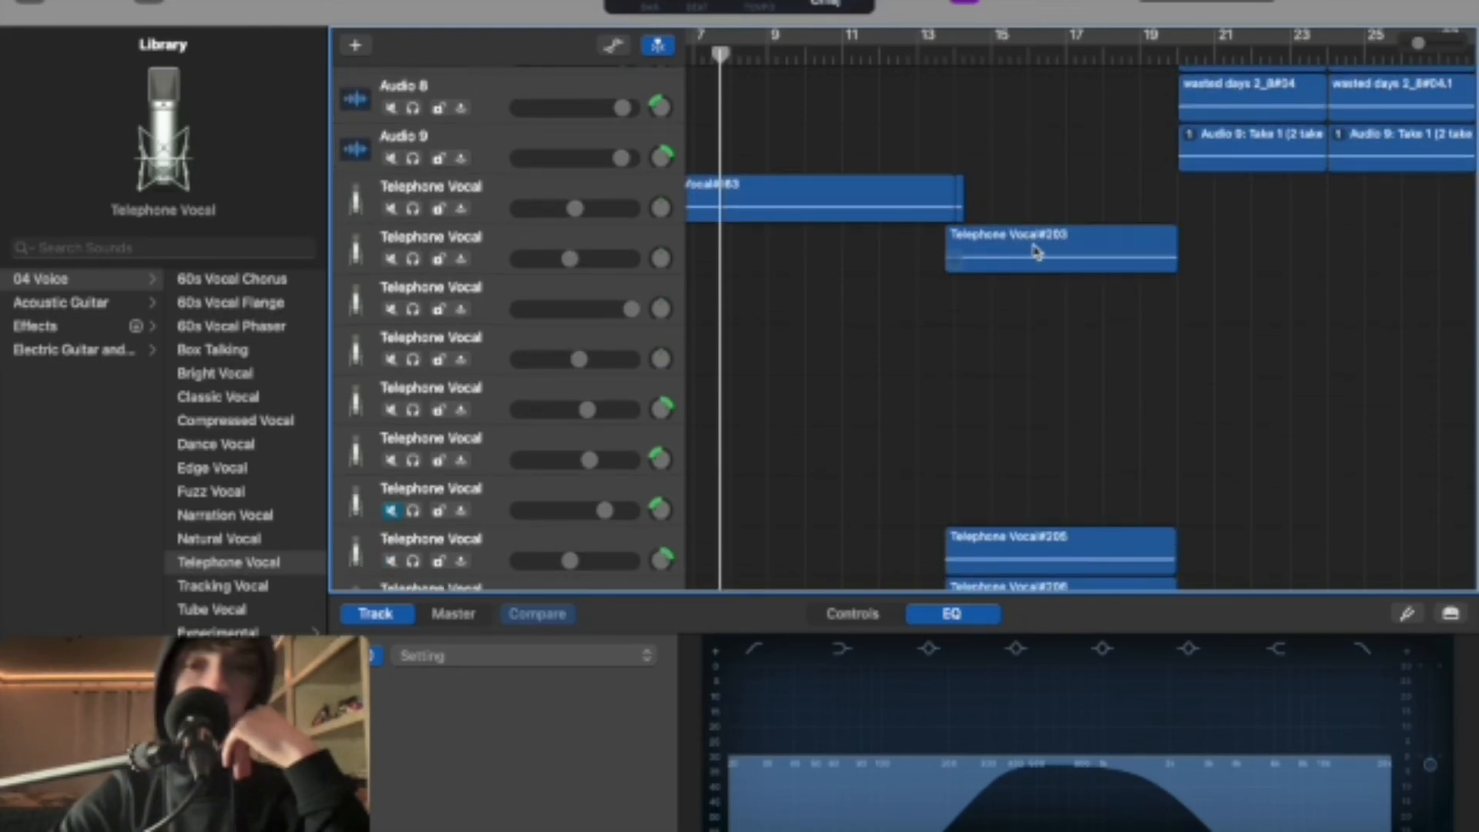
{"action": "scroll", "coordinate": [1060, 250], "scroll_direction": "down", "scroll_amount": 5}
{"action": "scroll", "coordinate": [1062, 253], "scroll_direction": "right", "scroll_amount": 3}
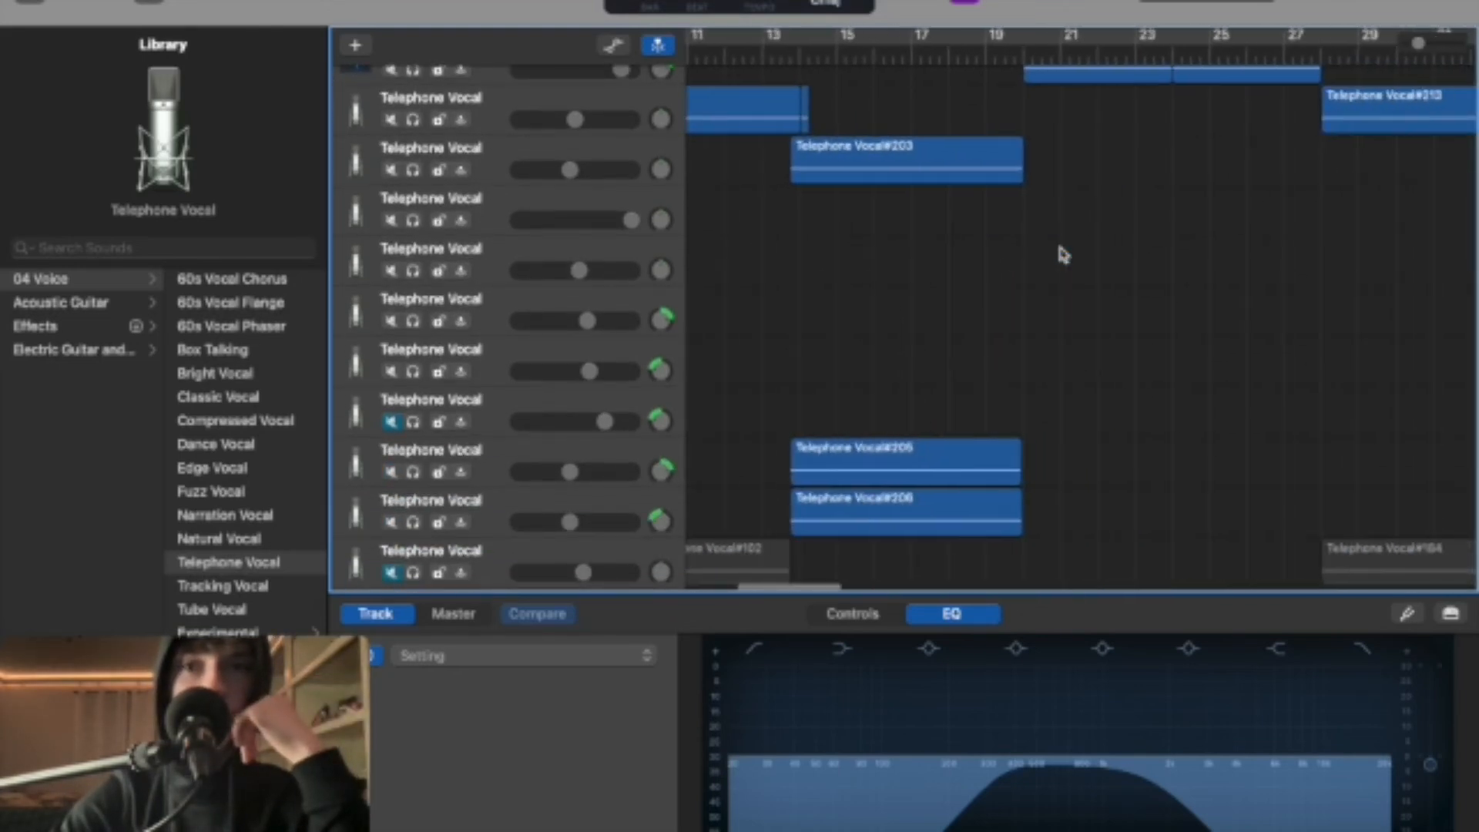
{"action": "left_click", "coordinate": [991, 51]}
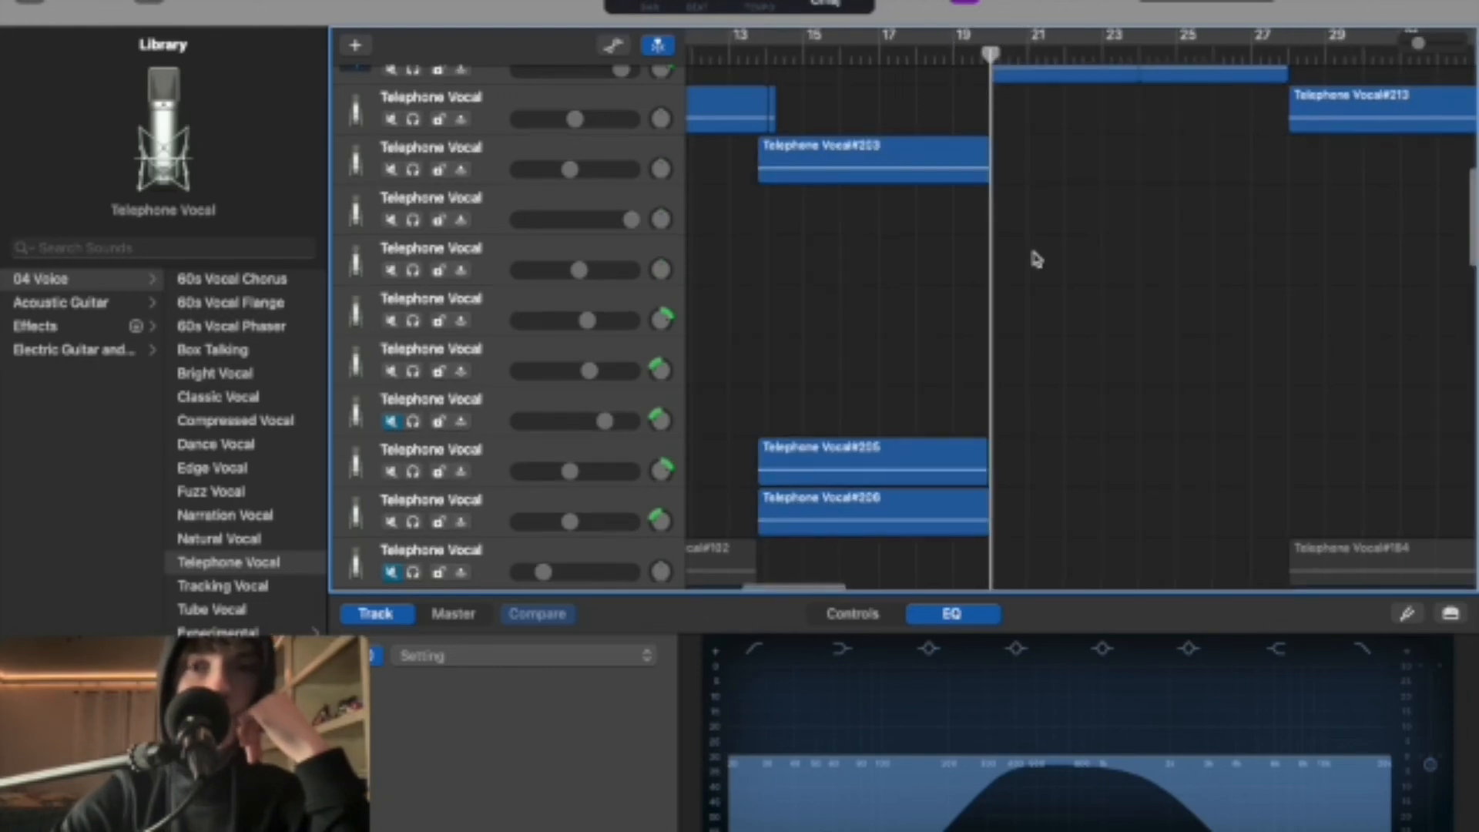
Look over the remaining Telephone Vocal regions and the full arrangement from the Audio 1 track down to the vocal tracks
{"action": "scroll", "coordinate": [1033, 254], "scroll_direction": "down", "scroll_amount": 10}
{"action": "scroll", "coordinate": [1032, 254], "scroll_direction": "right", "scroll_amount": 5}
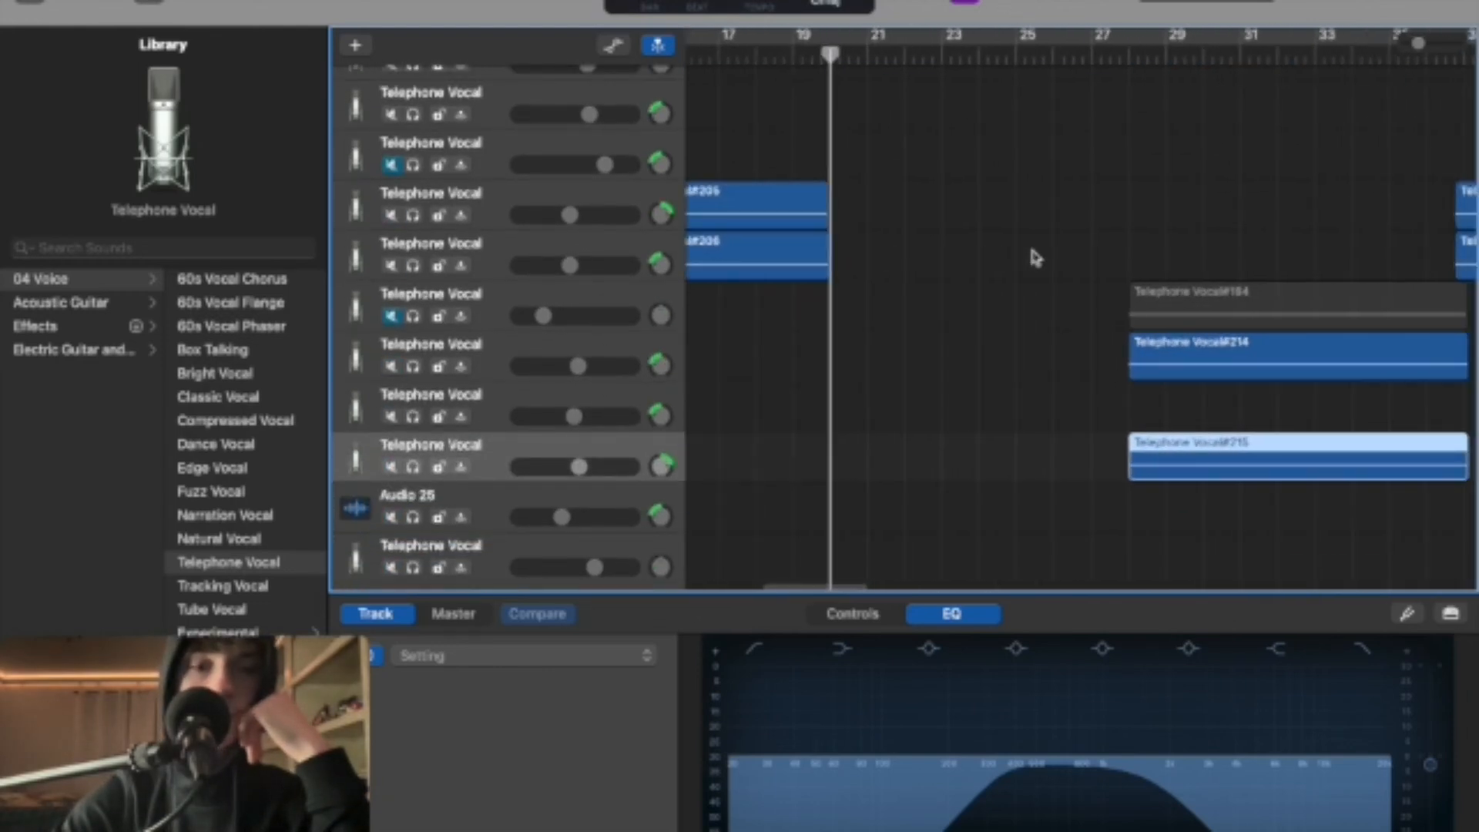
{"action": "scroll", "coordinate": [1033, 257], "scroll_direction": "down", "scroll_amount": 10}
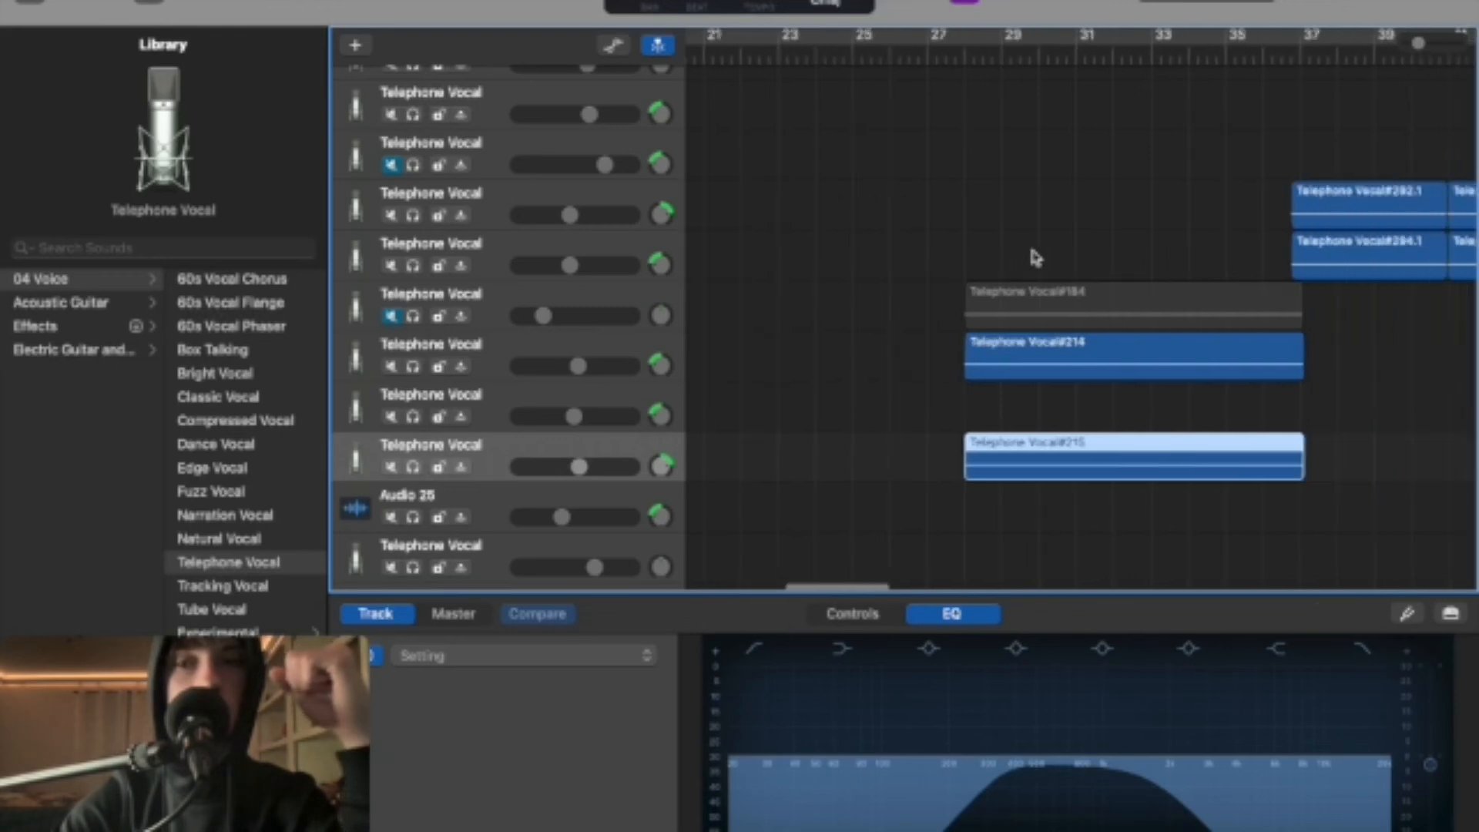
{"action": "scroll", "coordinate": [1033, 258], "scroll_direction": "up", "scroll_amount": 10}
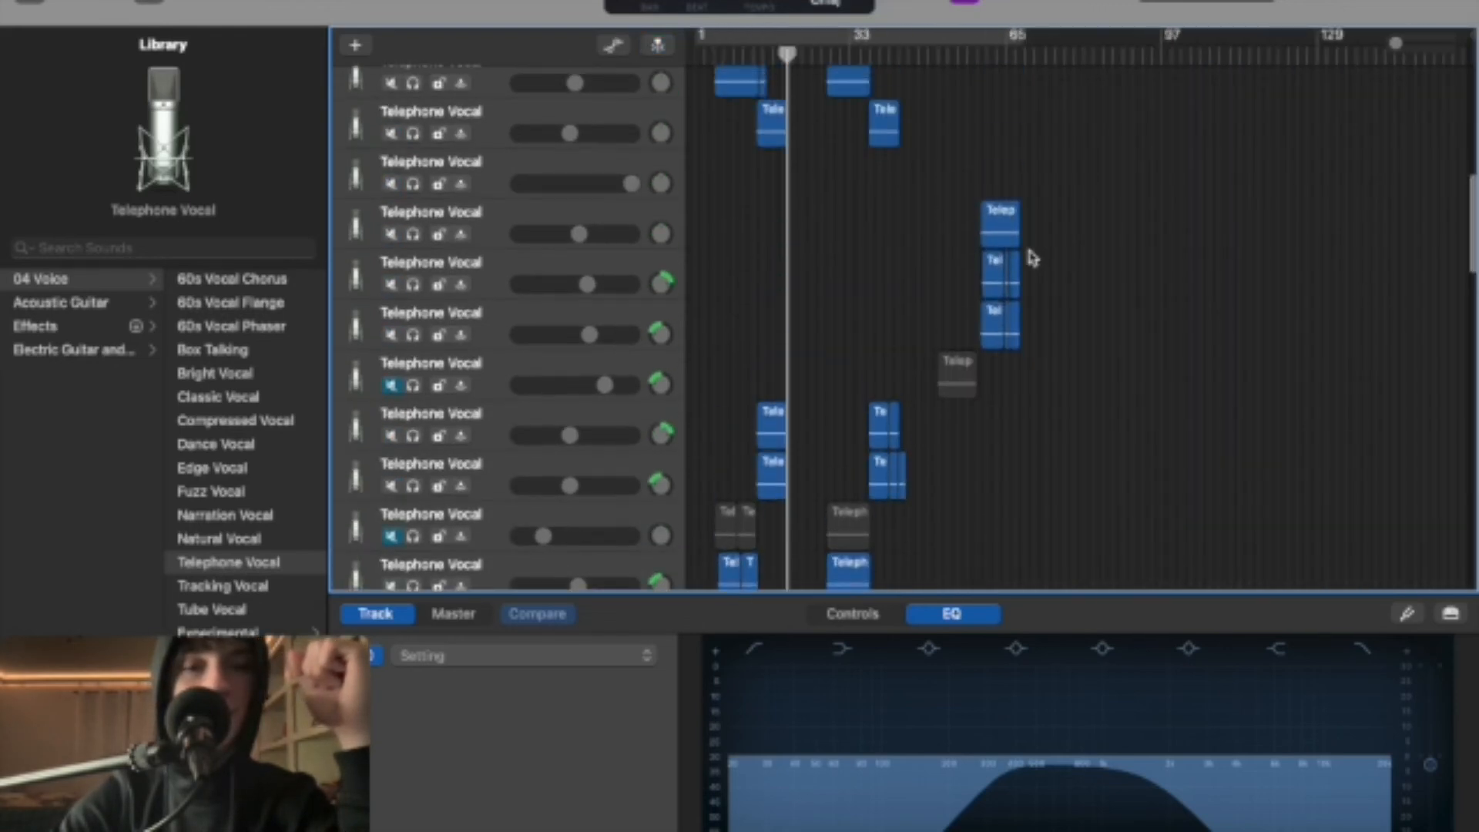
{"action": "scroll", "coordinate": [1032, 258], "scroll_direction": "up", "scroll_amount": 1}
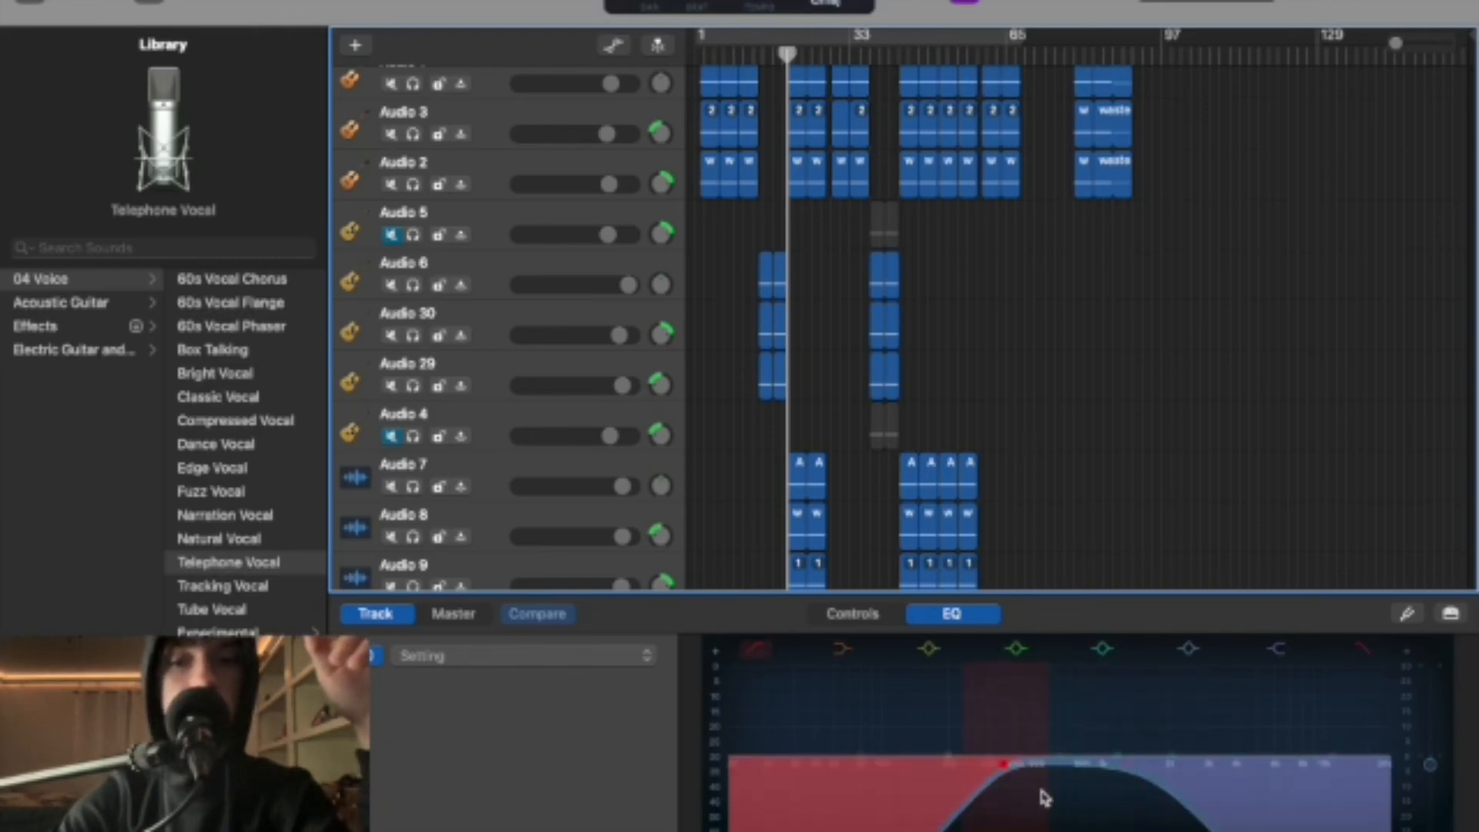
{"action": "scroll", "coordinate": [1101, 271], "scroll_direction": "up", "scroll_amount": 1}
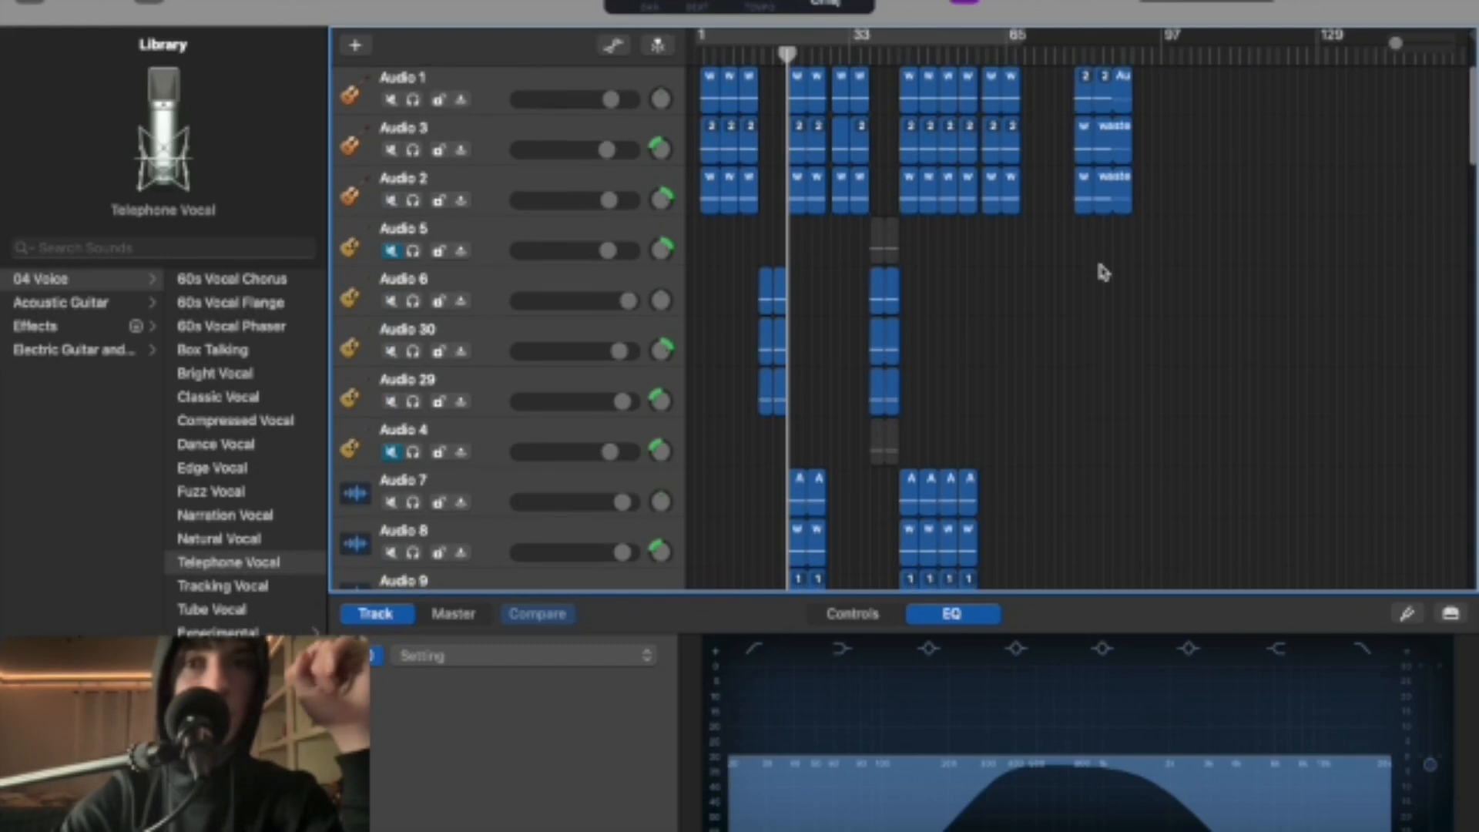
{"action": "scroll", "coordinate": [847, 162], "scroll_direction": "down", "scroll_amount": 5}
{"action": "scroll", "coordinate": [847, 161], "scroll_direction": "up", "scroll_amount": 4}
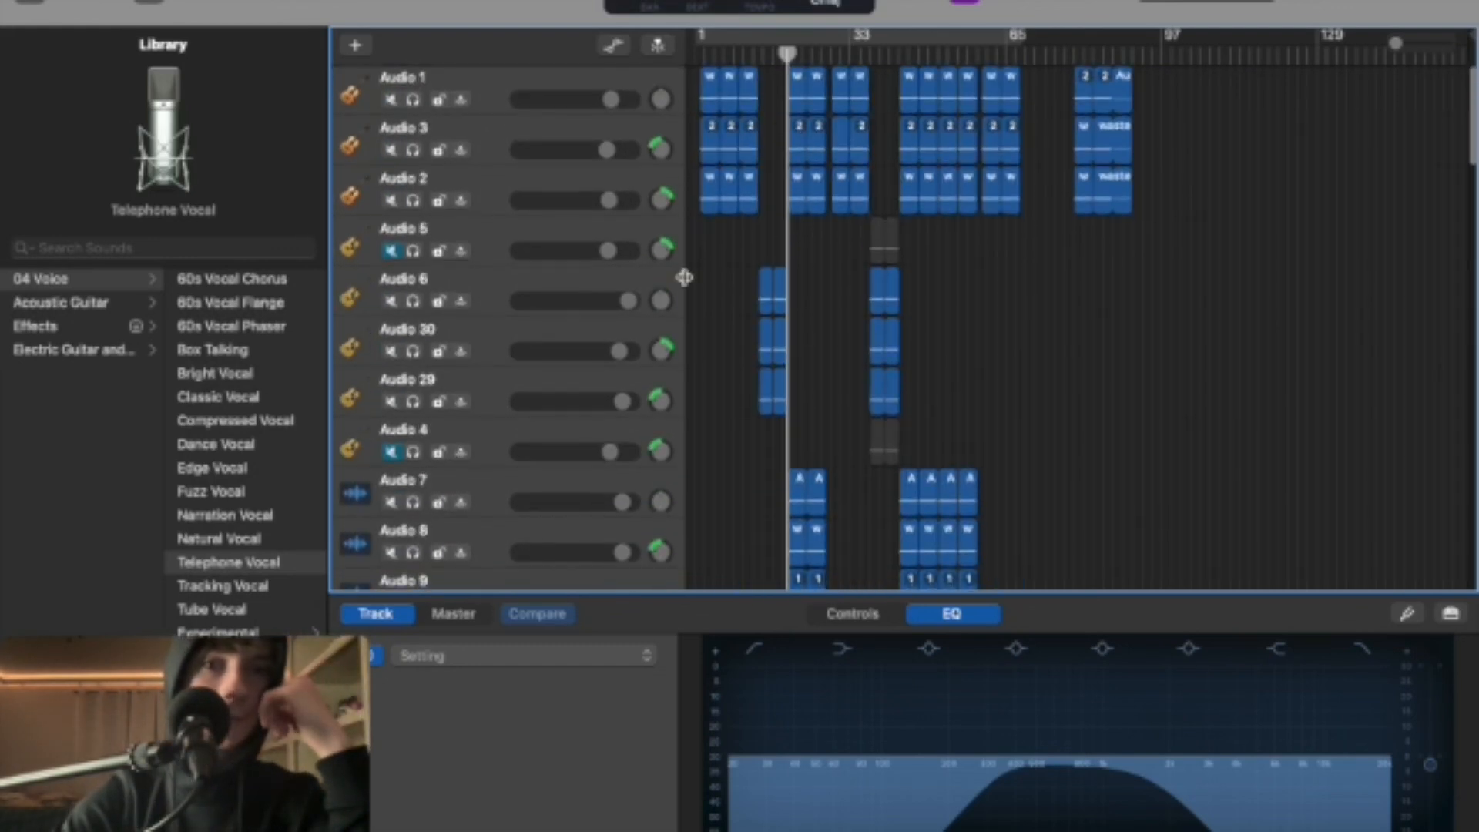
{"action": "scroll", "coordinate": [634, 322], "scroll_direction": "down", "scroll_amount": 8}
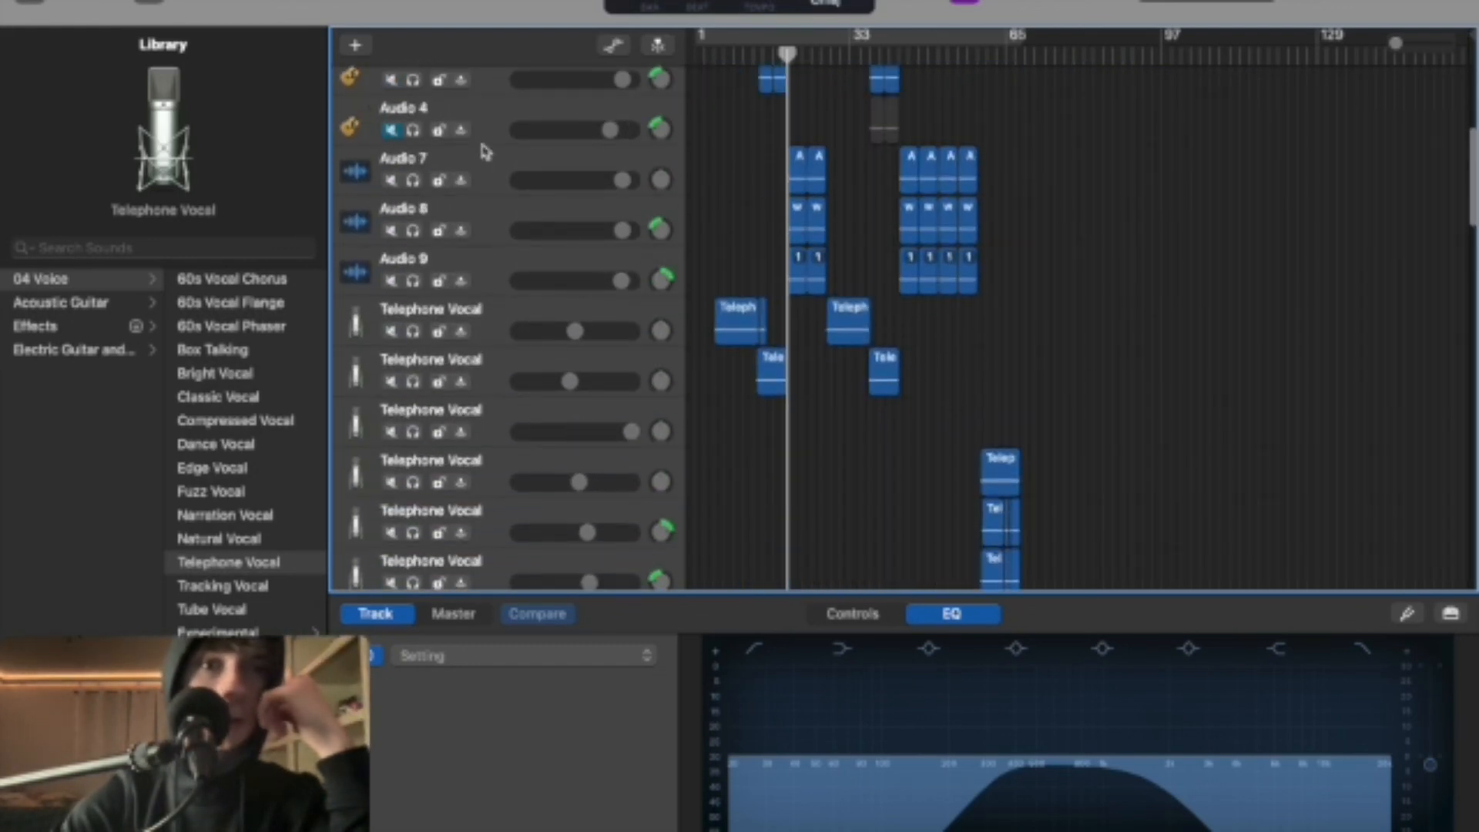
{"action": "scroll", "coordinate": [420, 189], "scroll_direction": "up", "scroll_amount": 8}
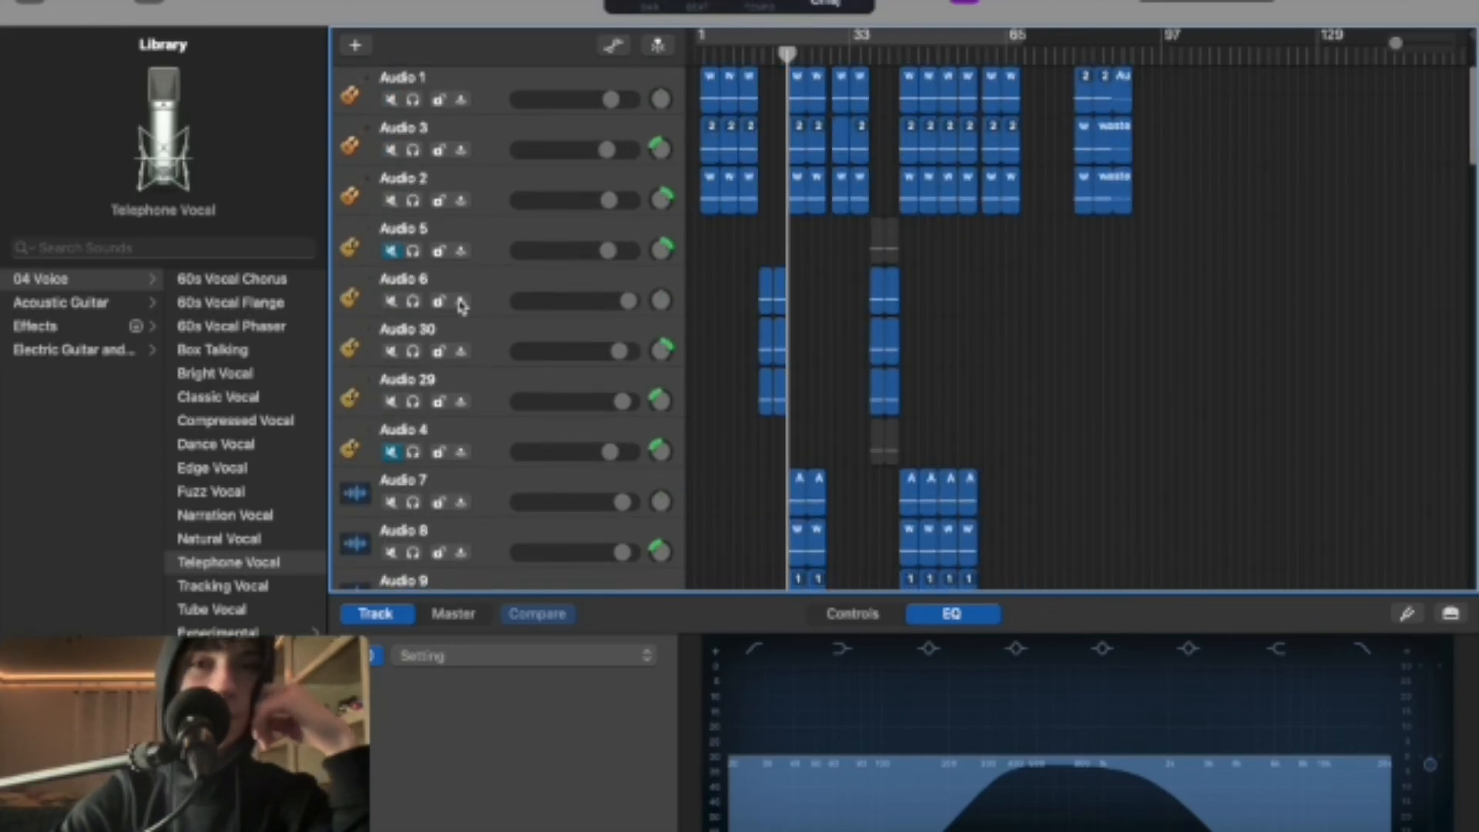
Solo the six Telephone Vocal tracks containing regions below the Outer Lands Synth track and play them together
{"action": "scroll", "coordinate": [461, 305], "scroll_direction": "down", "scroll_amount": 11}
{"action": "scroll", "coordinate": [460, 306], "scroll_direction": "down", "scroll_amount": 5}
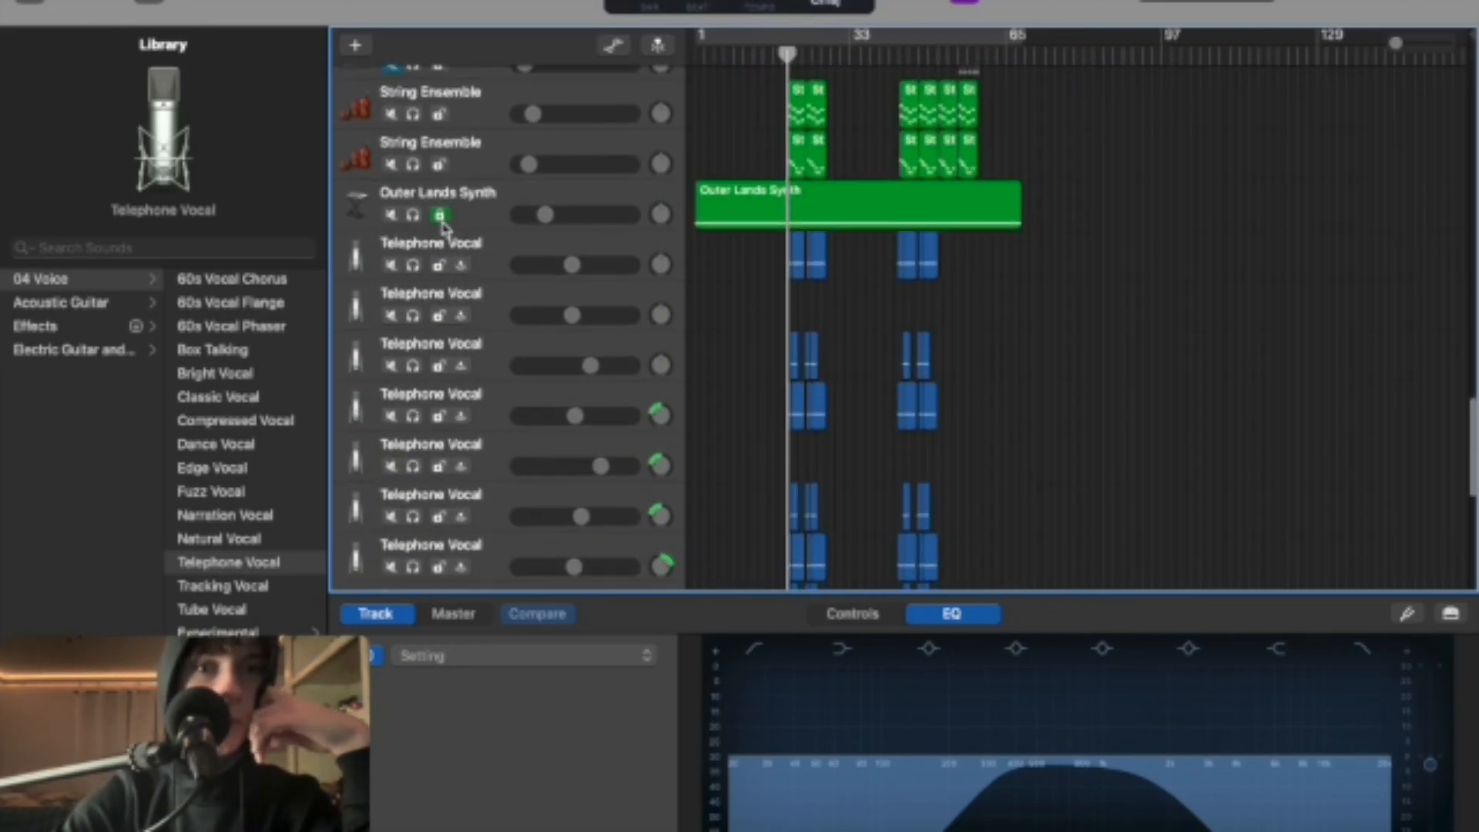
{"action": "left_click", "coordinate": [414, 266]}
{"action": "scroll", "coordinate": [418, 274], "scroll_direction": "down", "scroll_amount": 3}
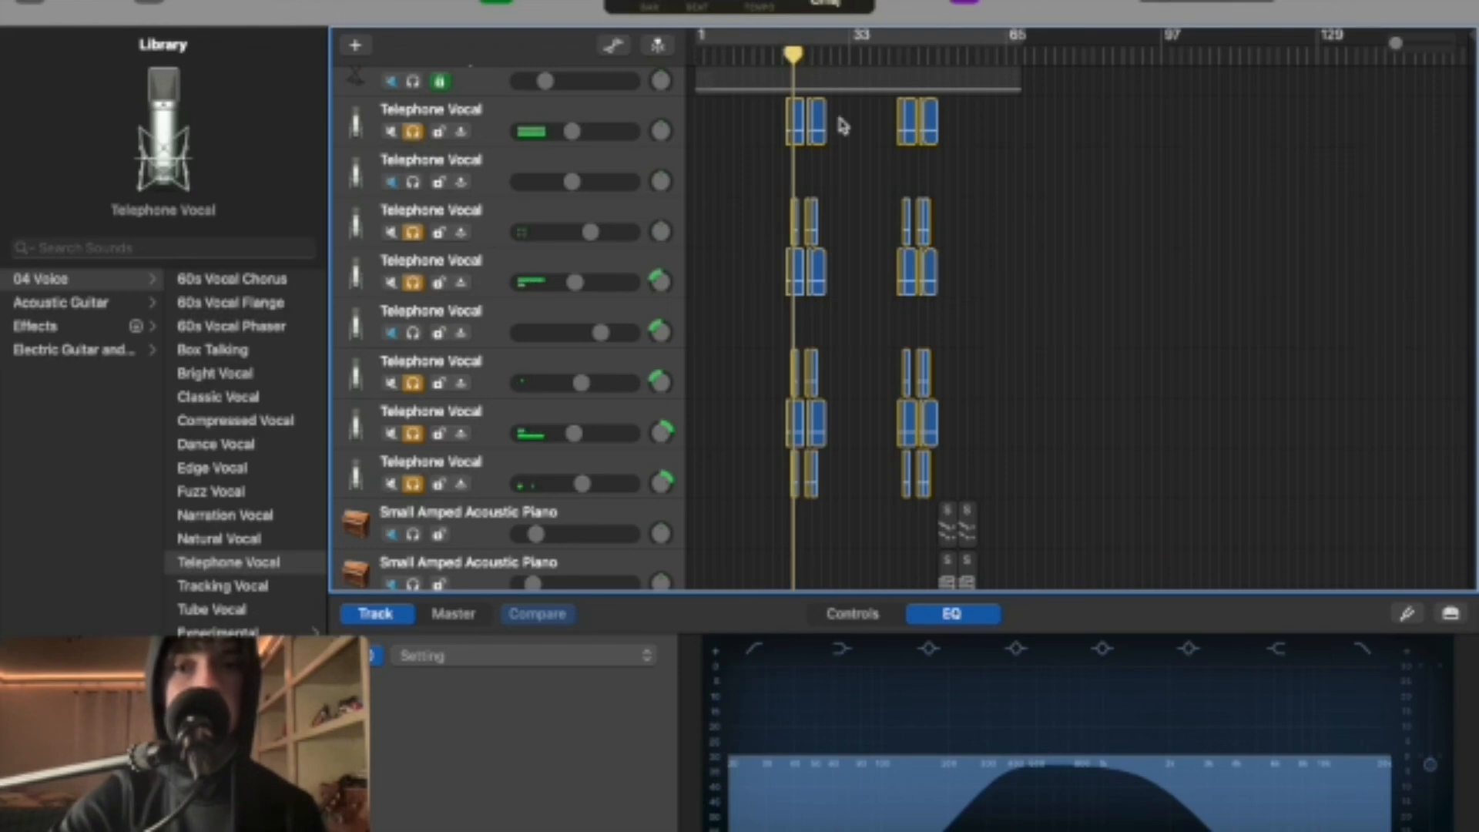
Stop playback and end the solo of all six Telephone Vocal tracks below the Outer Lands Synth track
{"action": "scroll", "coordinate": [852, 214], "scroll_direction": "down", "scroll_amount": 5}
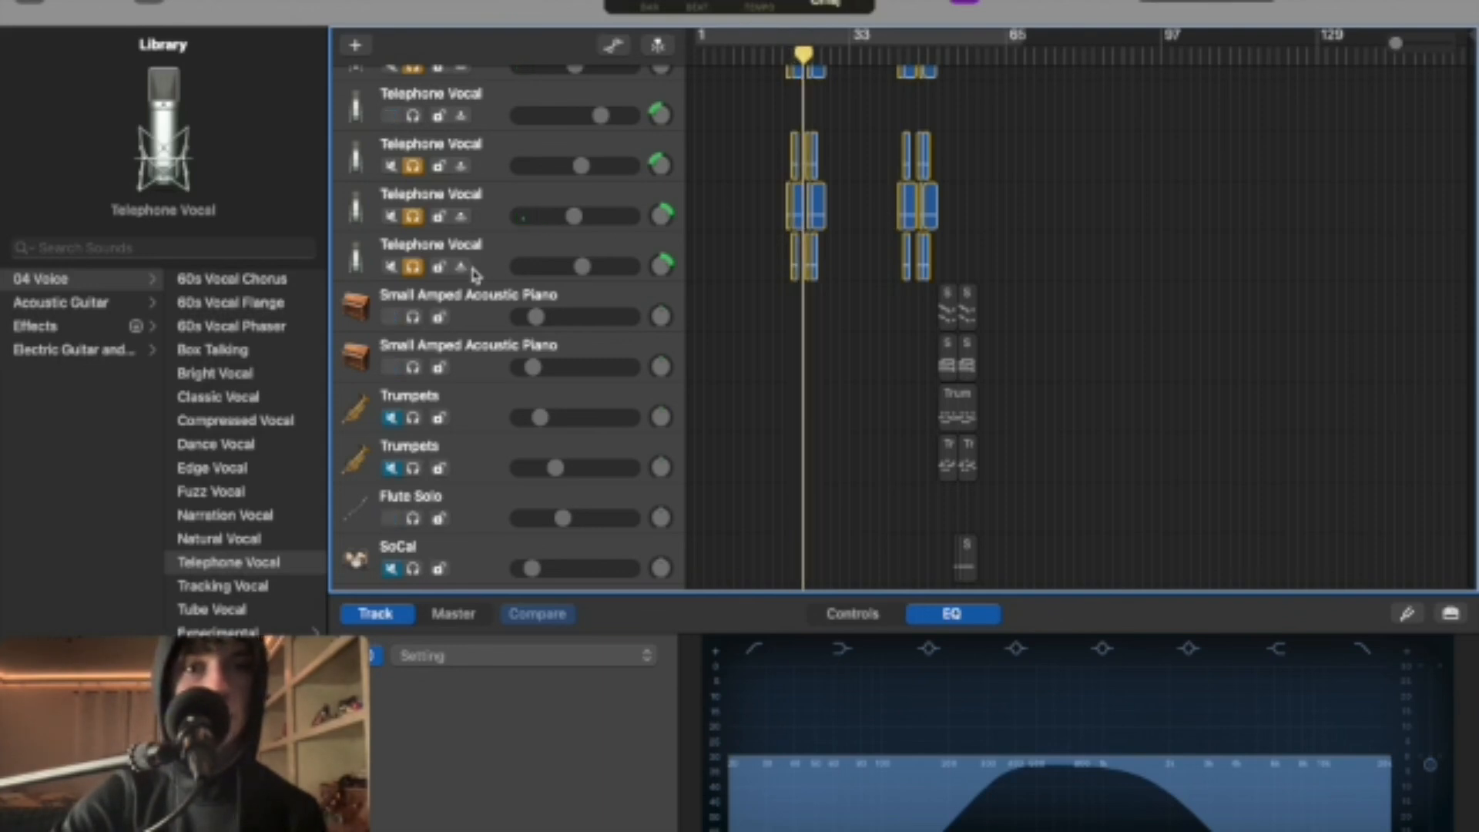
{"action": "left_click", "coordinate": [412, 267]}
{"action": "left_click", "coordinate": [413, 217]}
{"action": "left_click", "coordinate": [413, 167]}
{"action": "scroll", "coordinate": [412, 185], "scroll_direction": "up", "scroll_amount": 4}
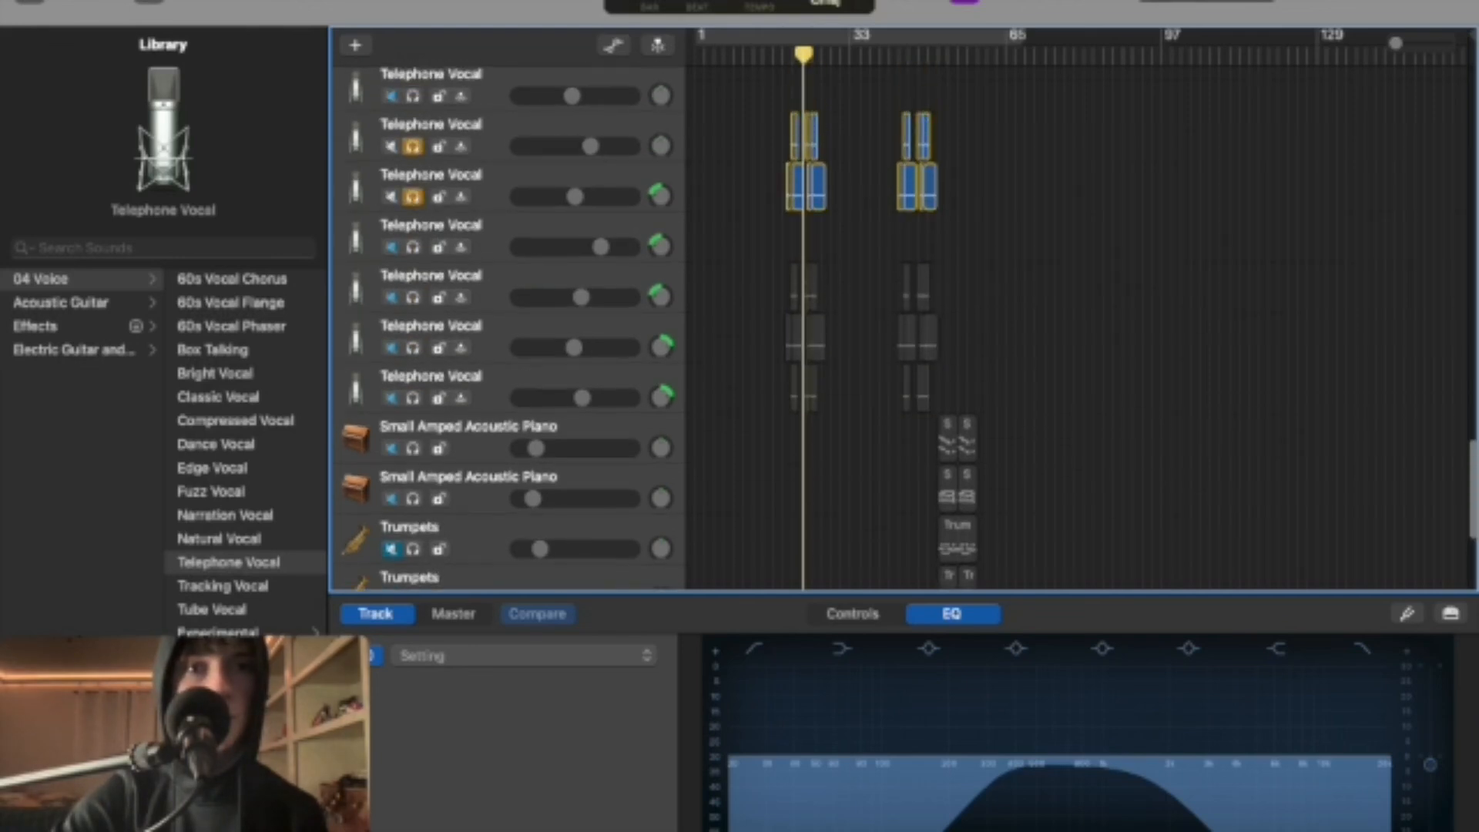
{"action": "left_click", "coordinate": [413, 223]}
{"action": "left_click", "coordinate": [413, 173]}
{"action": "scroll", "coordinate": [413, 173], "scroll_direction": "up", "scroll_amount": 3}
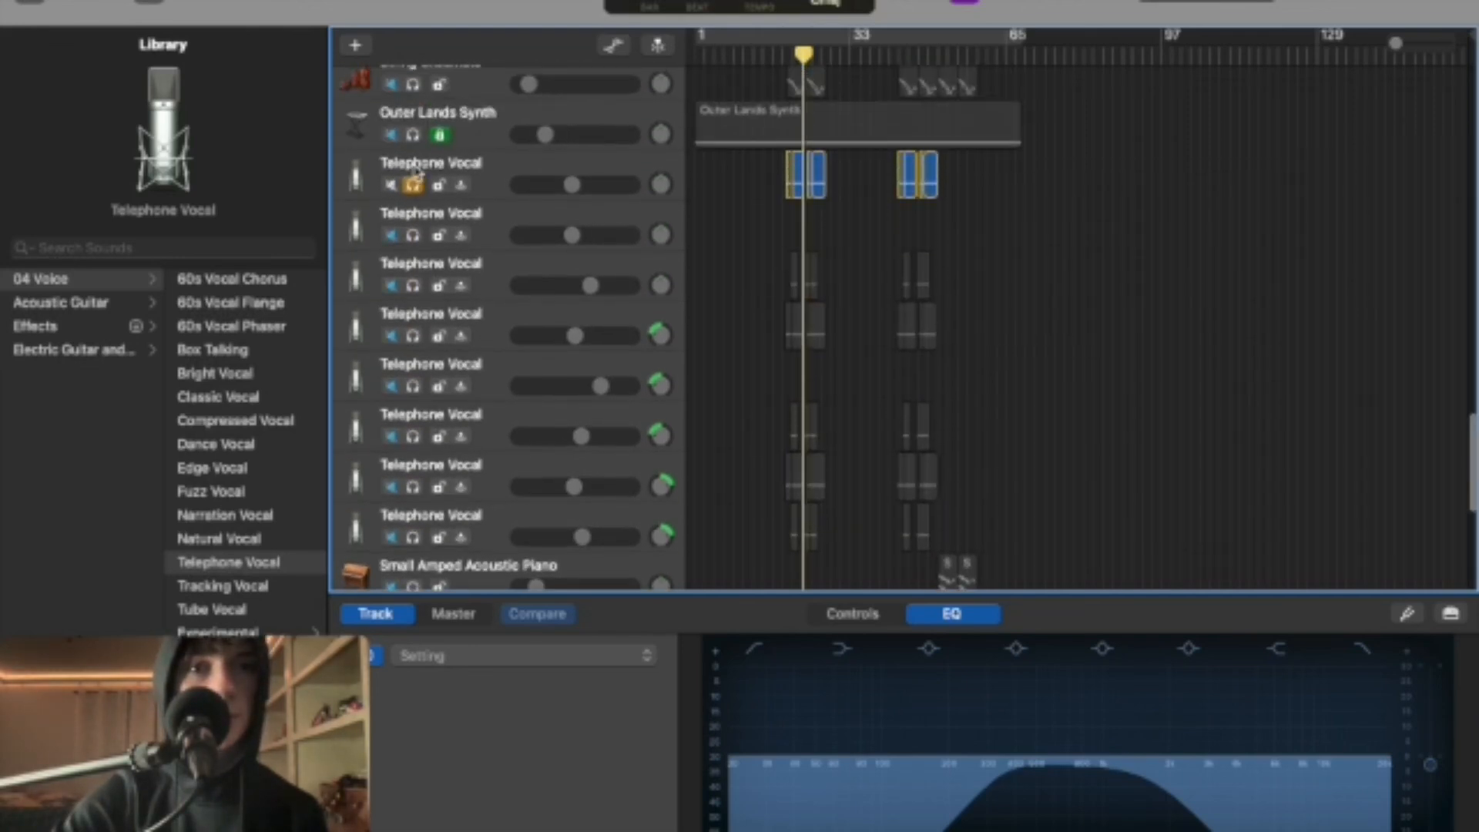
{"action": "left_click", "coordinate": [413, 184]}
Examine the vocal, String Ensemble and Outer Lands Synth regions between bars 19 and 28 up close
{"action": "scroll", "coordinate": [845, 250], "scroll_direction": "up", "scroll_amount": 5}
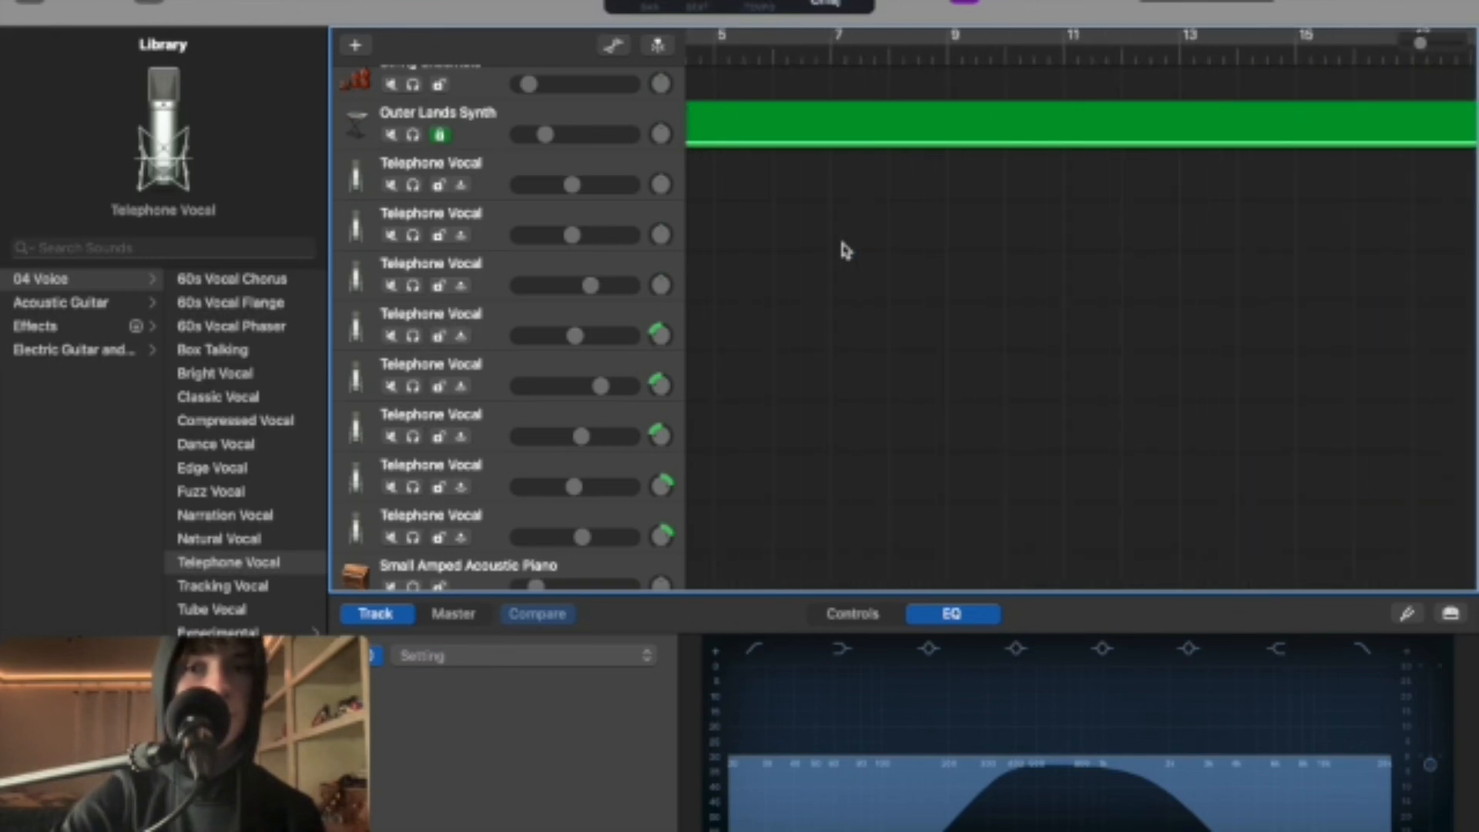
{"action": "scroll", "coordinate": [845, 250], "scroll_direction": "right", "scroll_amount": 5}
{"action": "scroll", "coordinate": [845, 250], "scroll_direction": "right", "scroll_amount": 5}
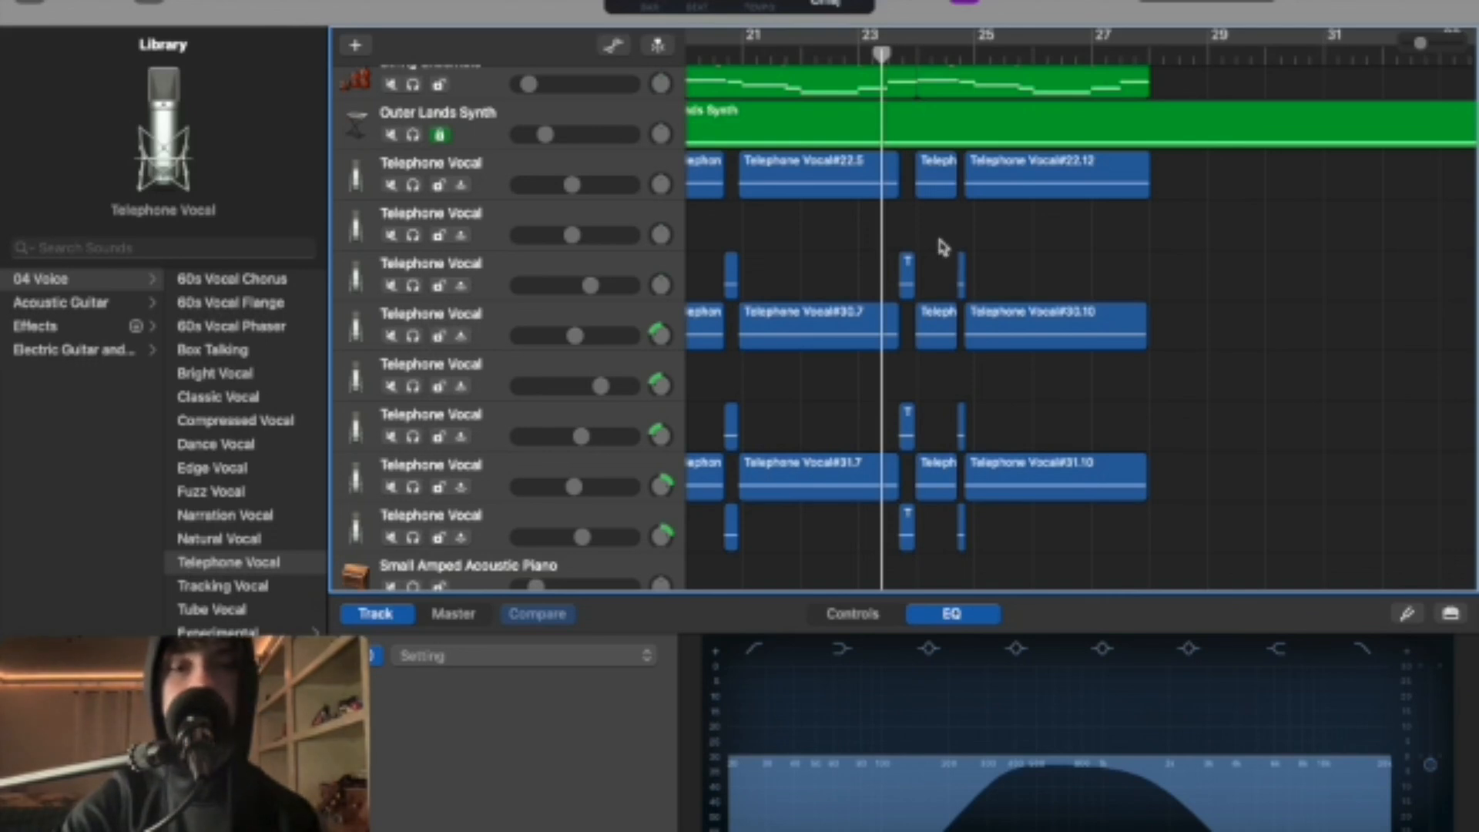
{"action": "scroll", "coordinate": [959, 231], "scroll_direction": "left", "scroll_amount": 2}
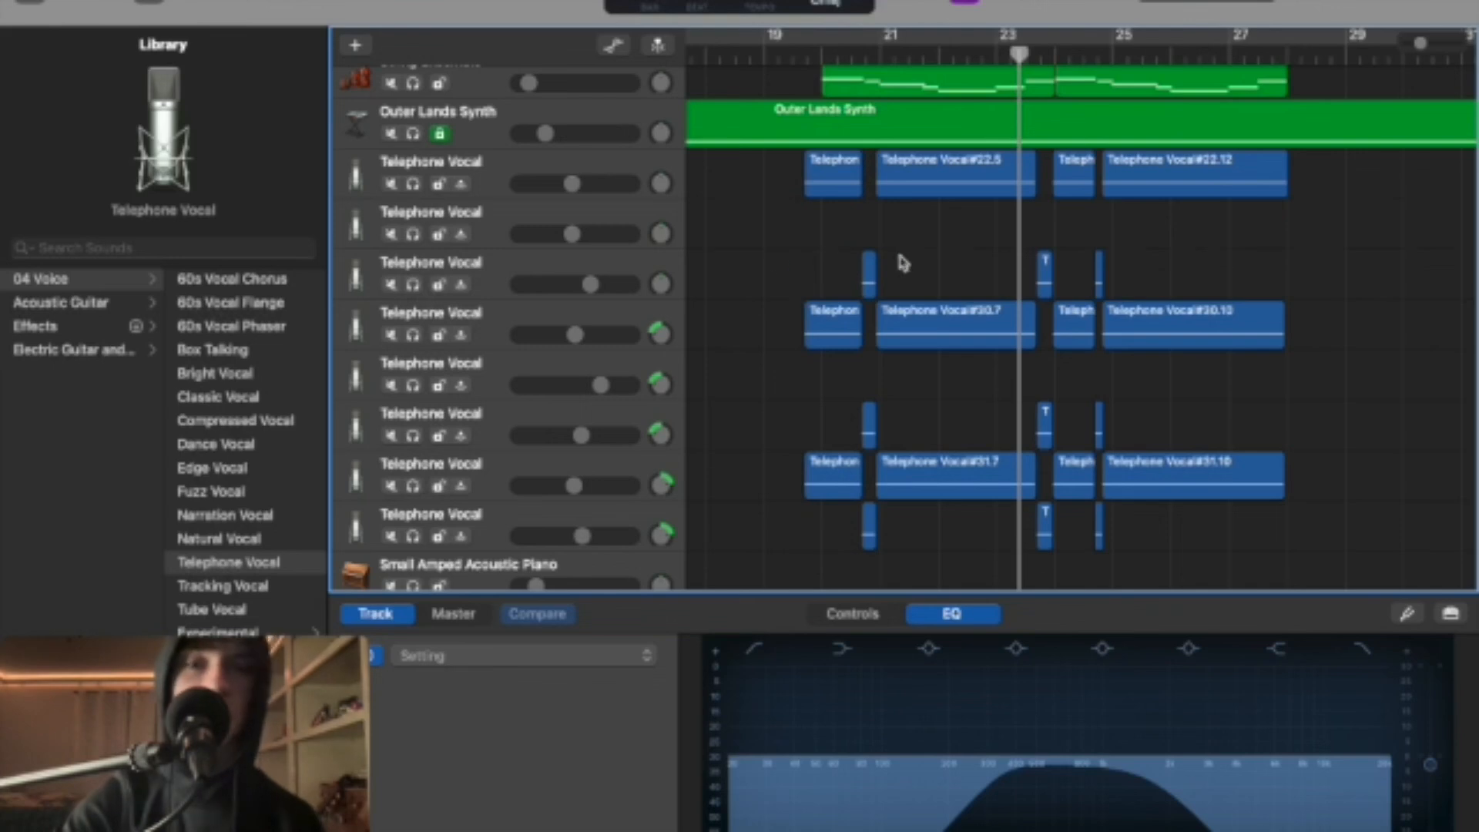
{"action": "scroll", "coordinate": [914, 261], "scroll_direction": "down", "scroll_amount": 1}
{"action": "scroll", "coordinate": [917, 262], "scroll_direction": "up", "scroll_amount": 2}
{"action": "scroll", "coordinate": [916, 262], "scroll_direction": "up", "scroll_amount": 3}
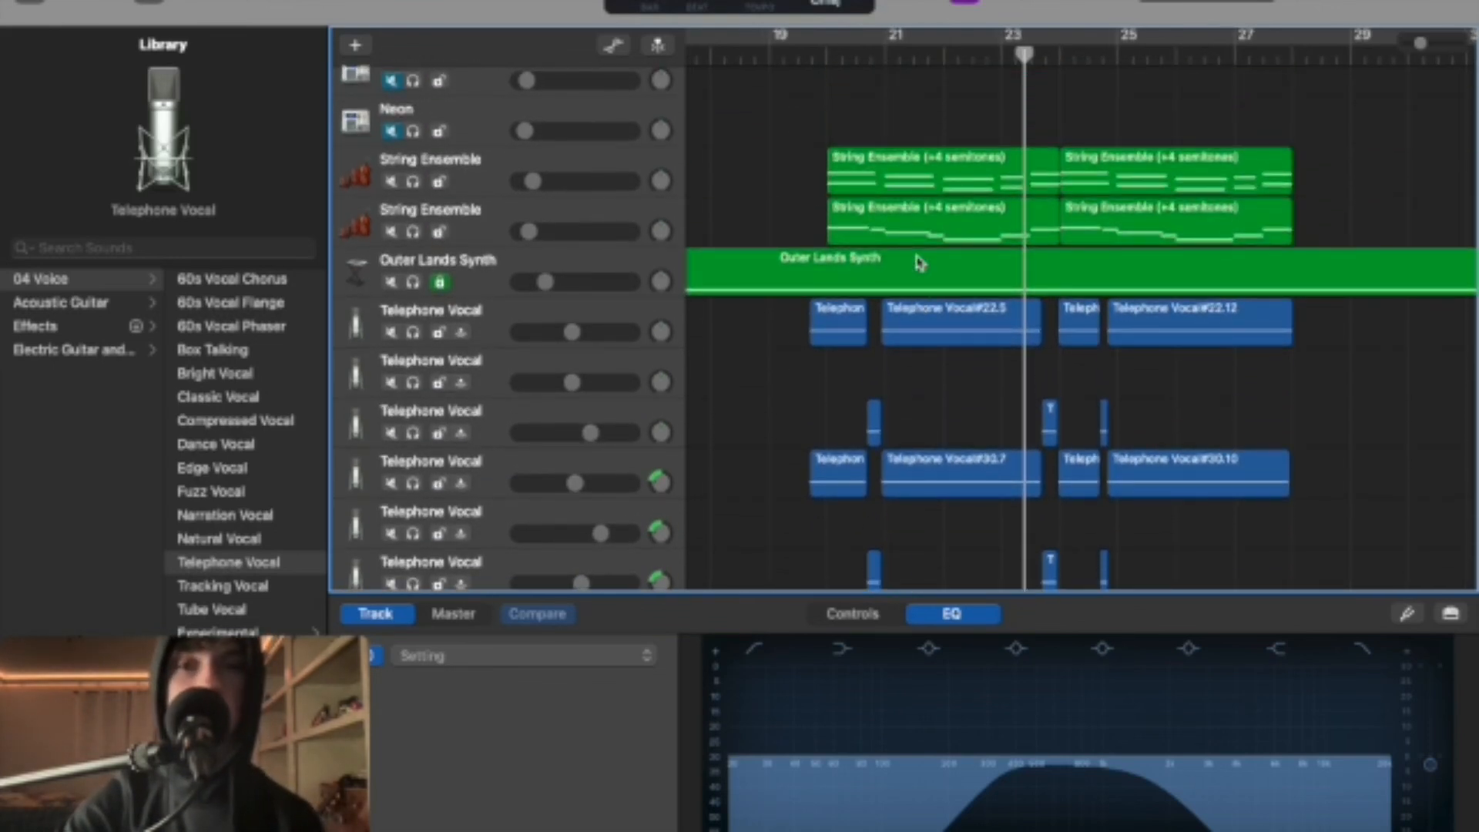
{"action": "scroll", "coordinate": [919, 263], "scroll_direction": "up", "scroll_amount": 1}
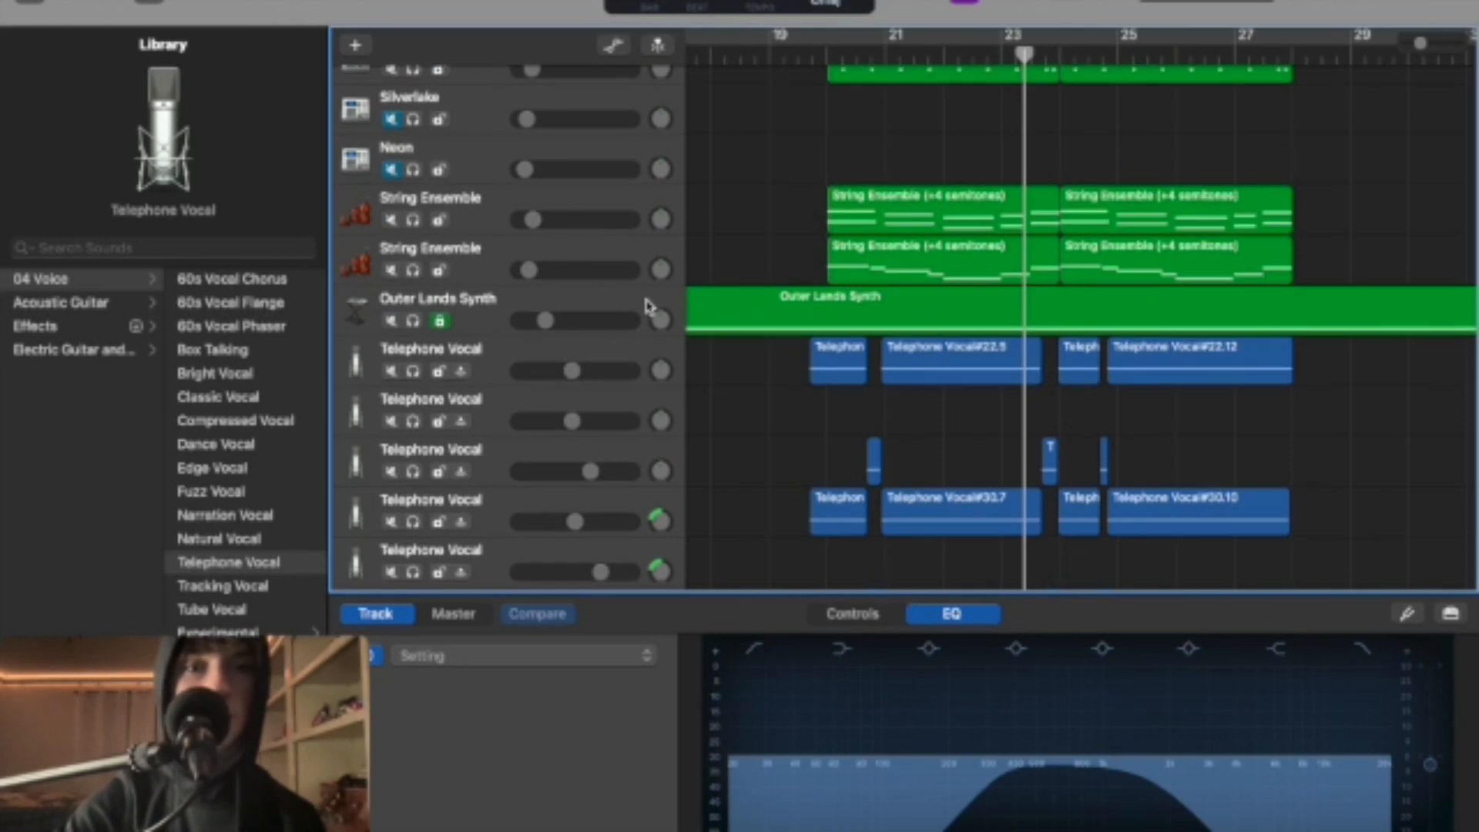
Play the Outer Lands Synth track soloed from about bar 20, stop playback and end its solo
{"action": "left_click", "coordinate": [414, 321]}
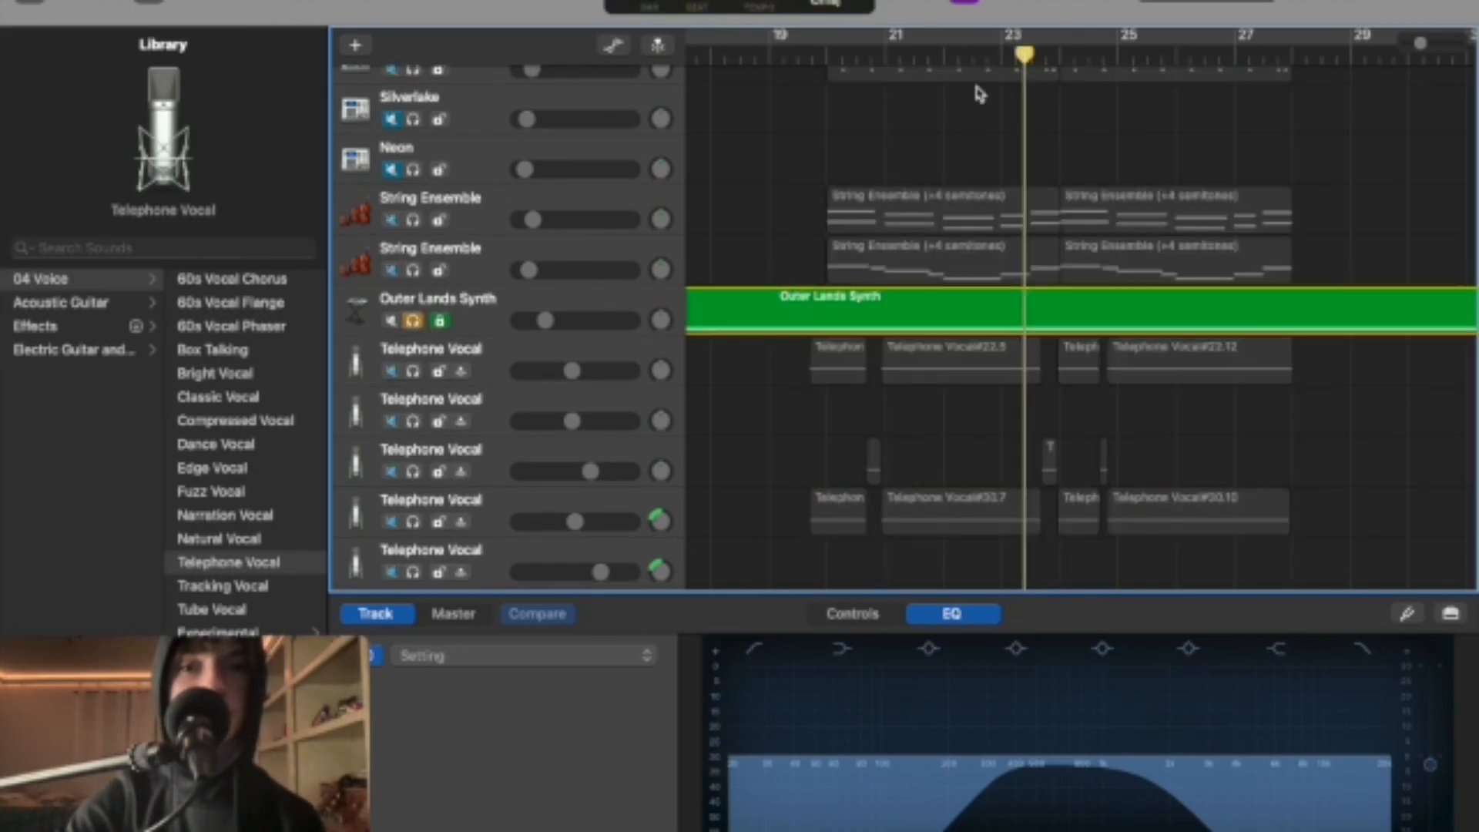
{"action": "left_click", "coordinate": [830, 55]}
{"action": "scroll", "coordinate": [831, 57], "scroll_direction": "left", "scroll_amount": 3}
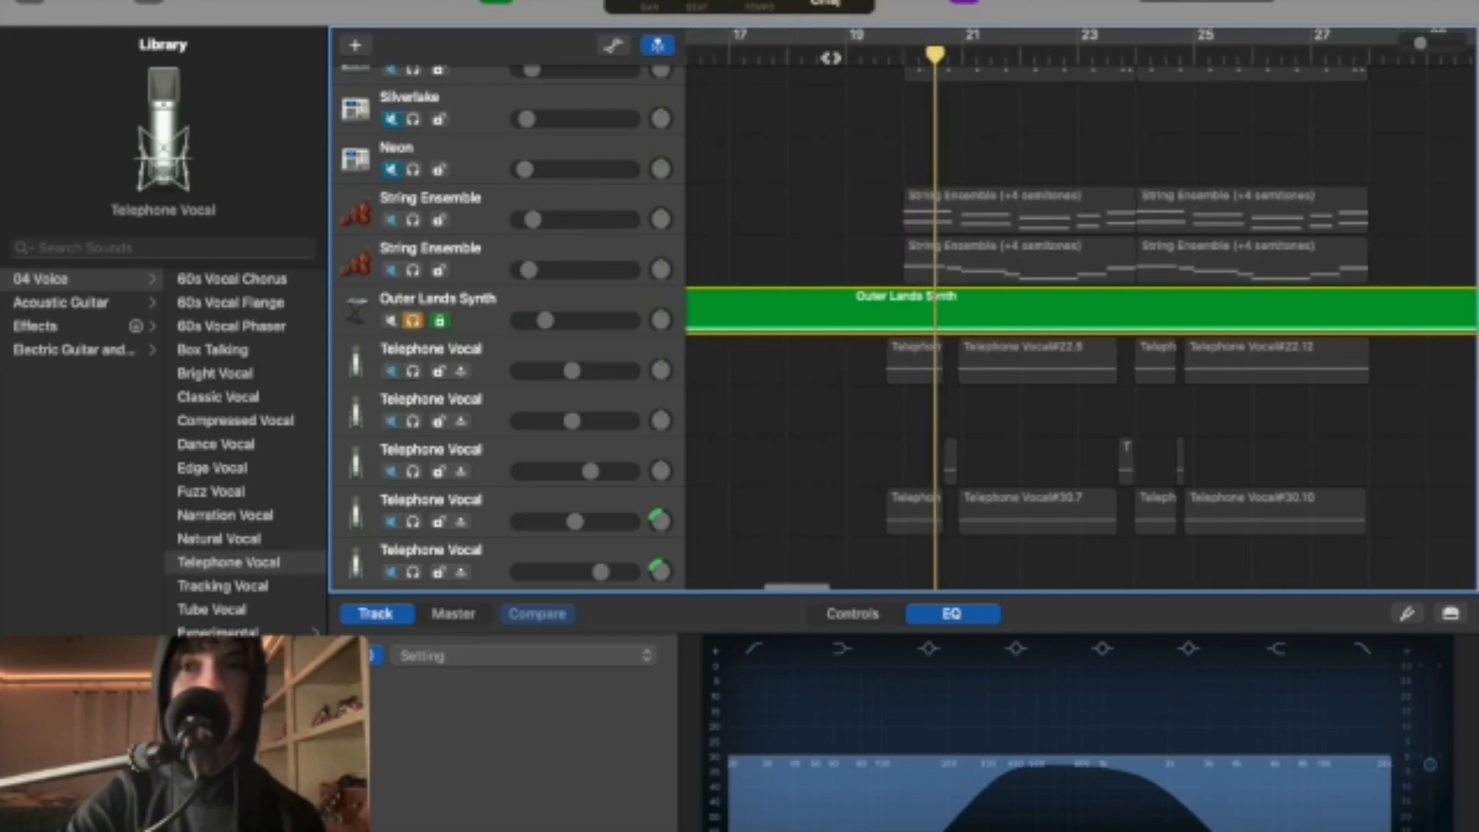
{"action": "key", "text": "space"}
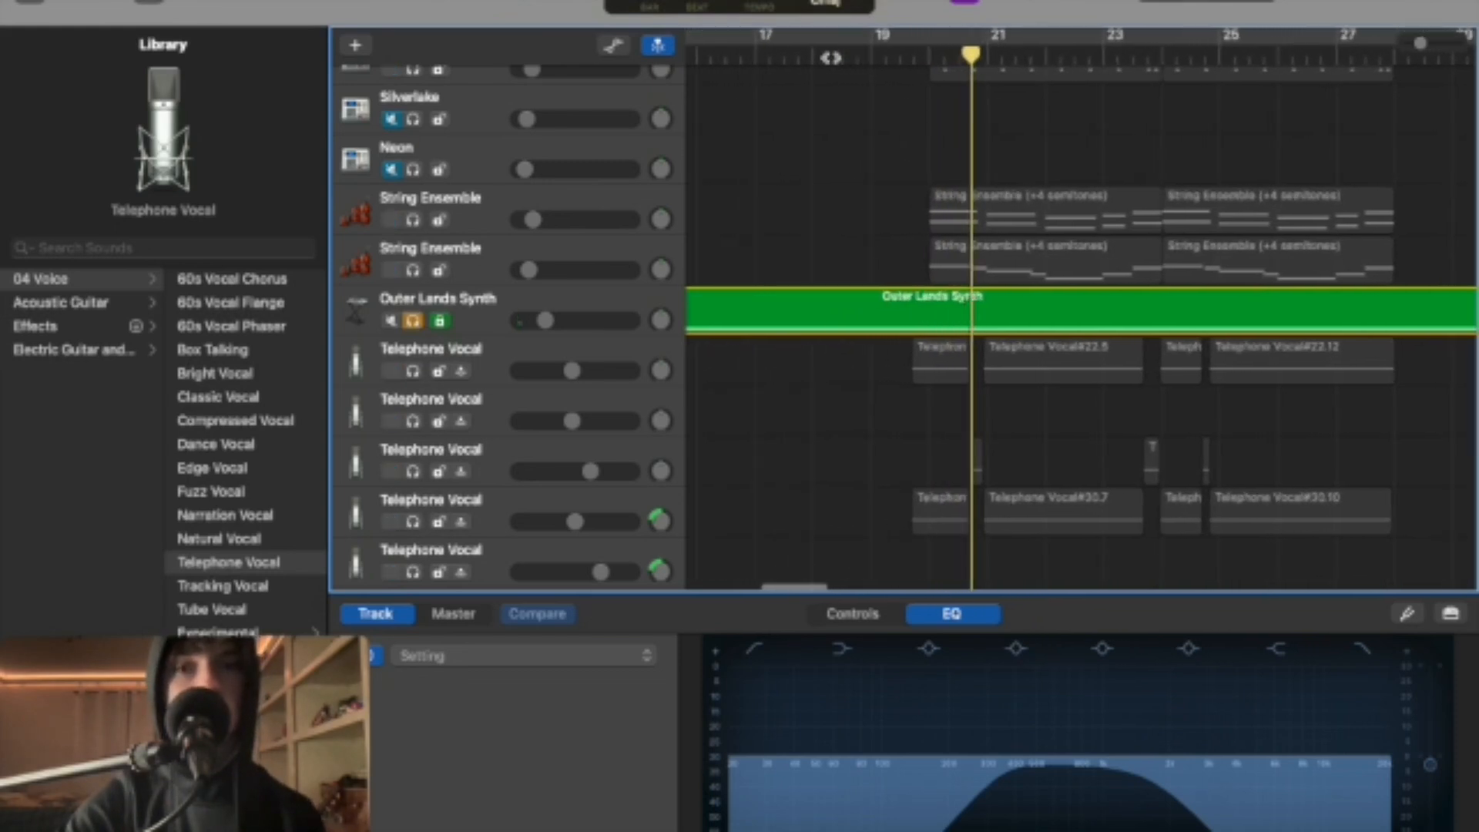
{"action": "left_click", "coordinate": [414, 321]}
{"action": "scroll", "coordinate": [1001, 161], "scroll_direction": "up", "scroll_amount": 3}
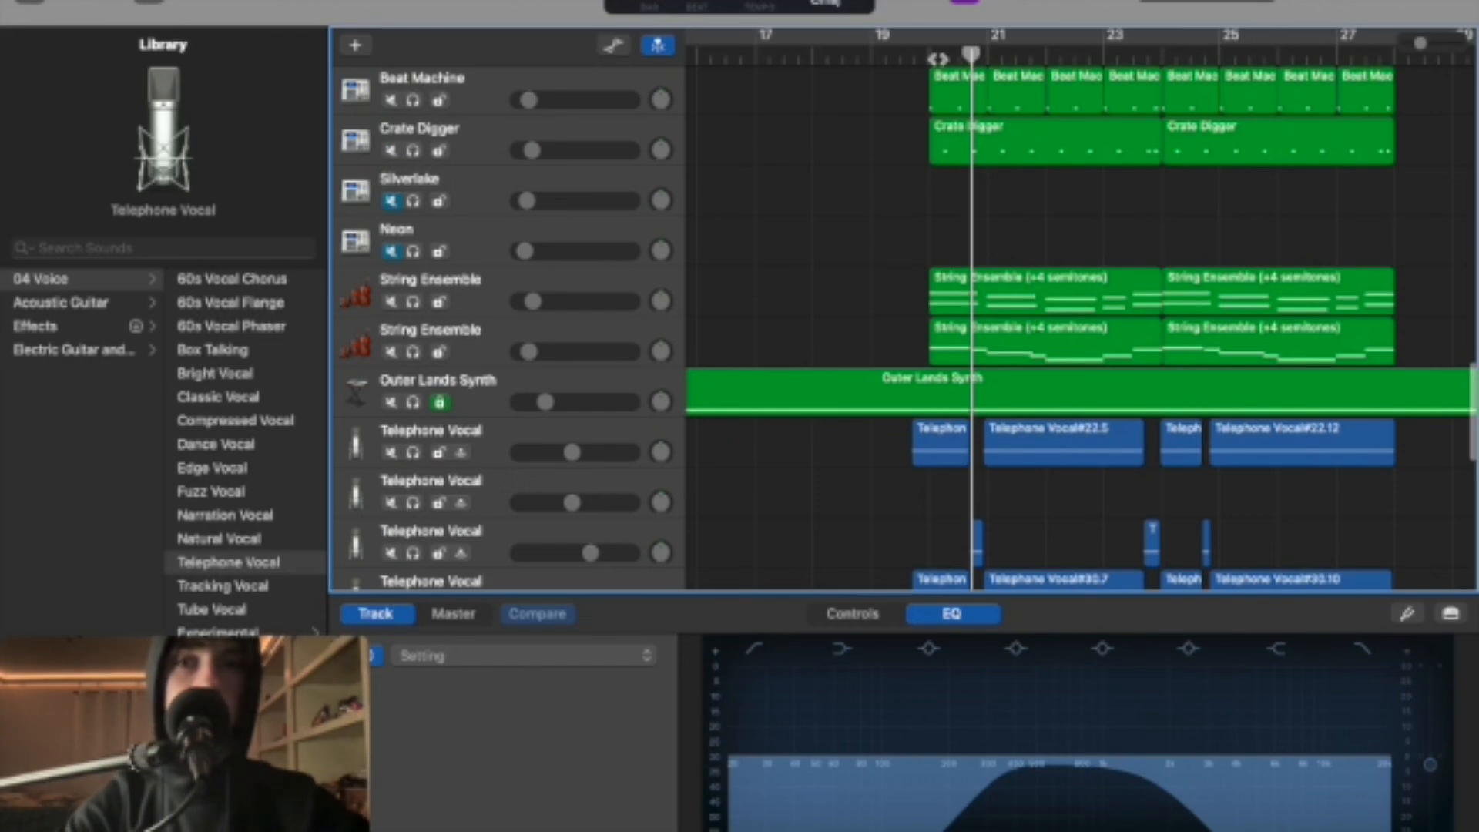